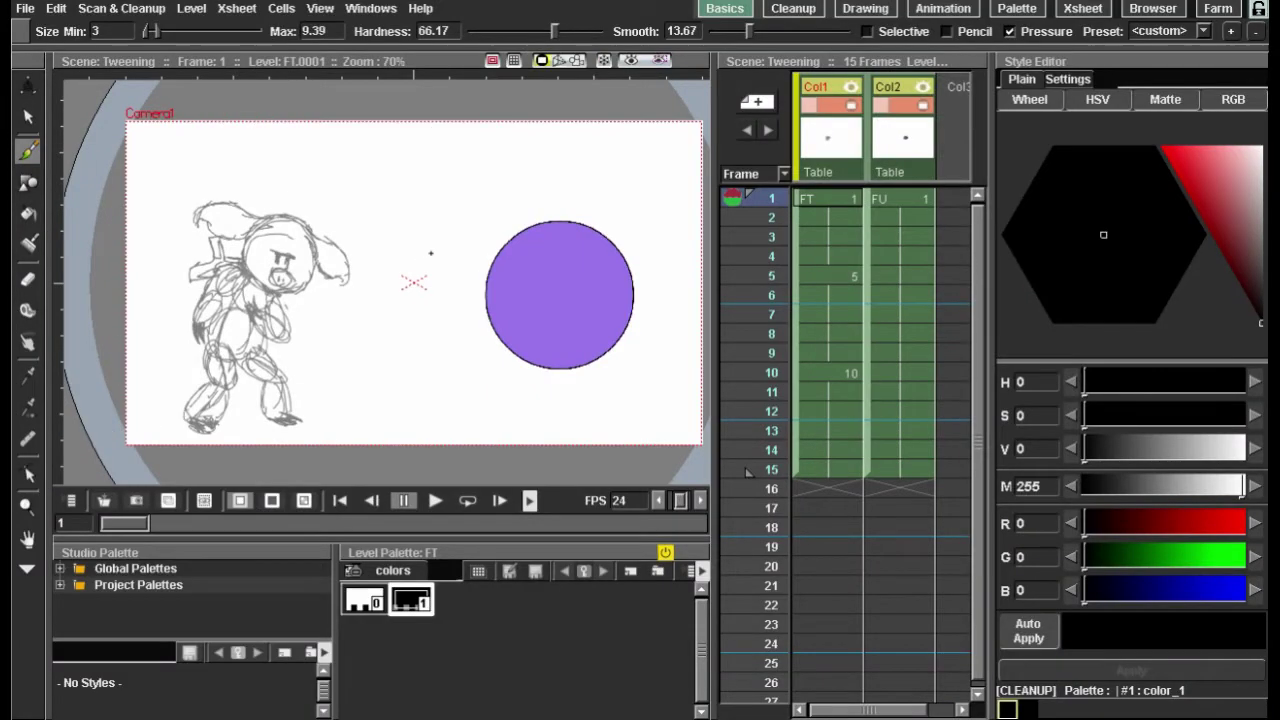
Step: Hide the Col2 circle and compare the rough character's key drawings in Col1 at frames 1, 5 and 10
mouse_move(431, 254)
left_mouse_down()
mouse_move(417, 251)
mouse_move(458, 245)
mouse_move(437, 242)
left_mouse_up()
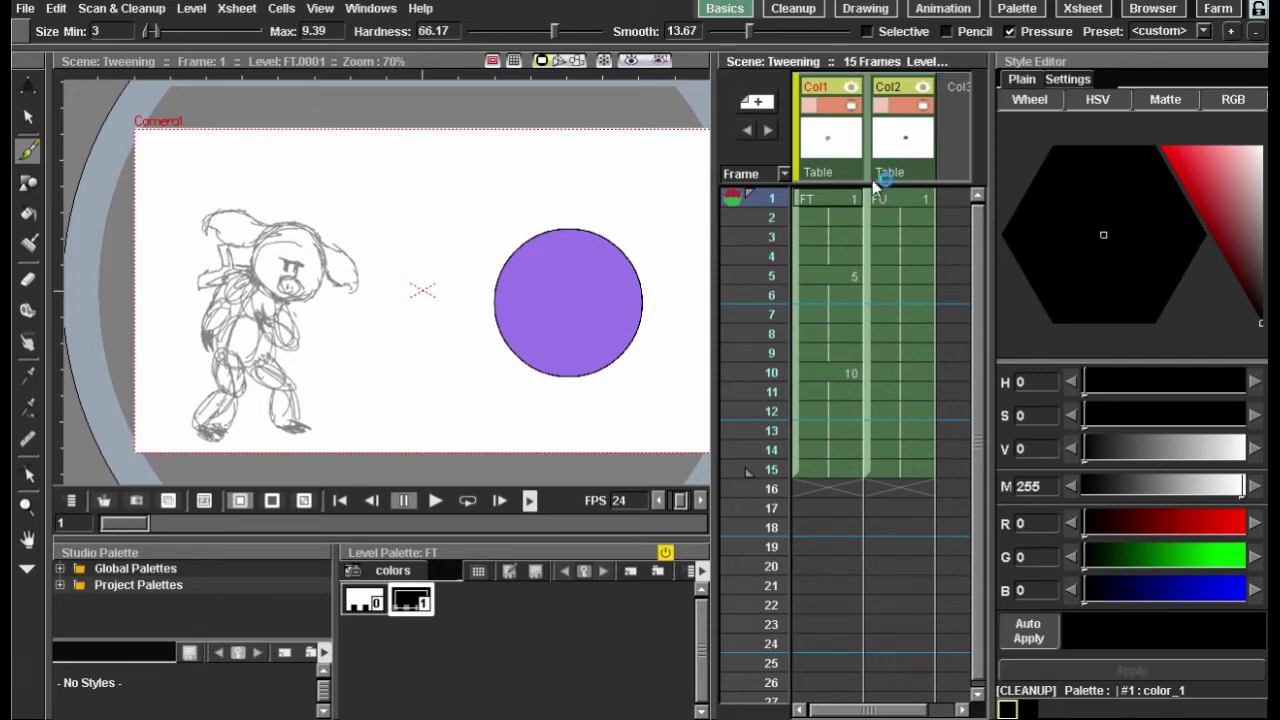
left_click(922, 106)
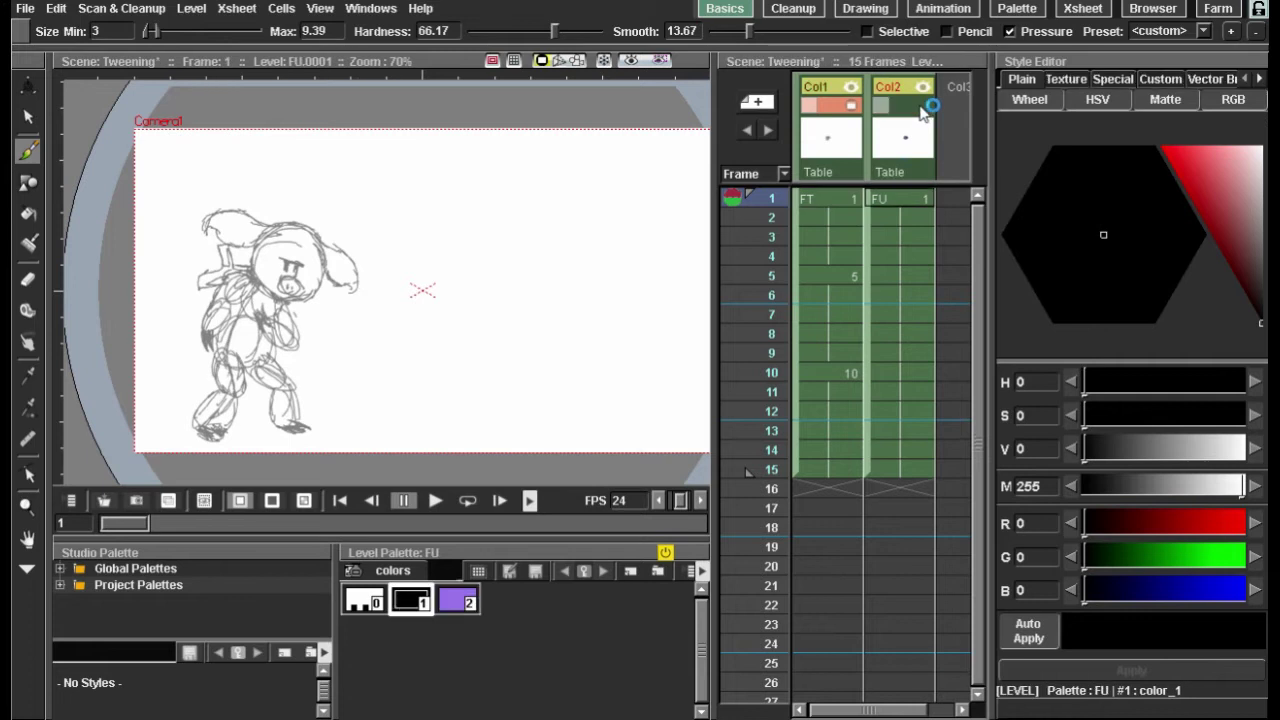
left_click(822, 203)
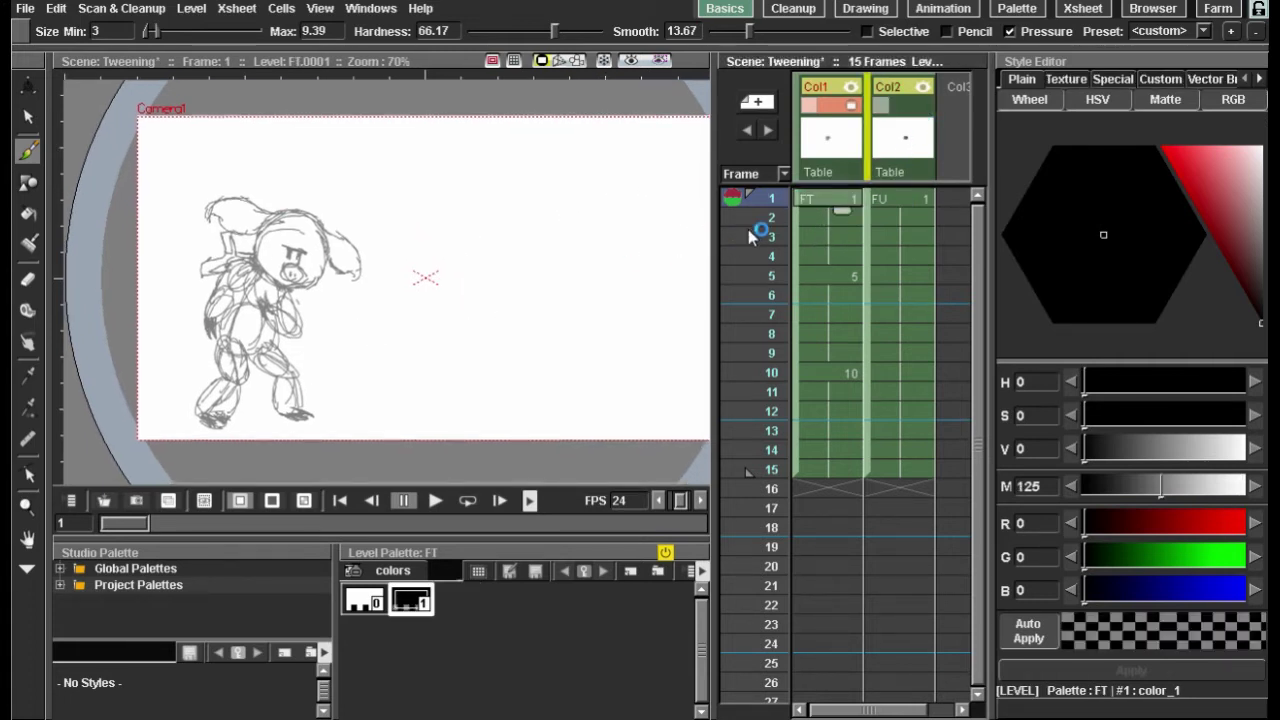
left_click(841, 275)
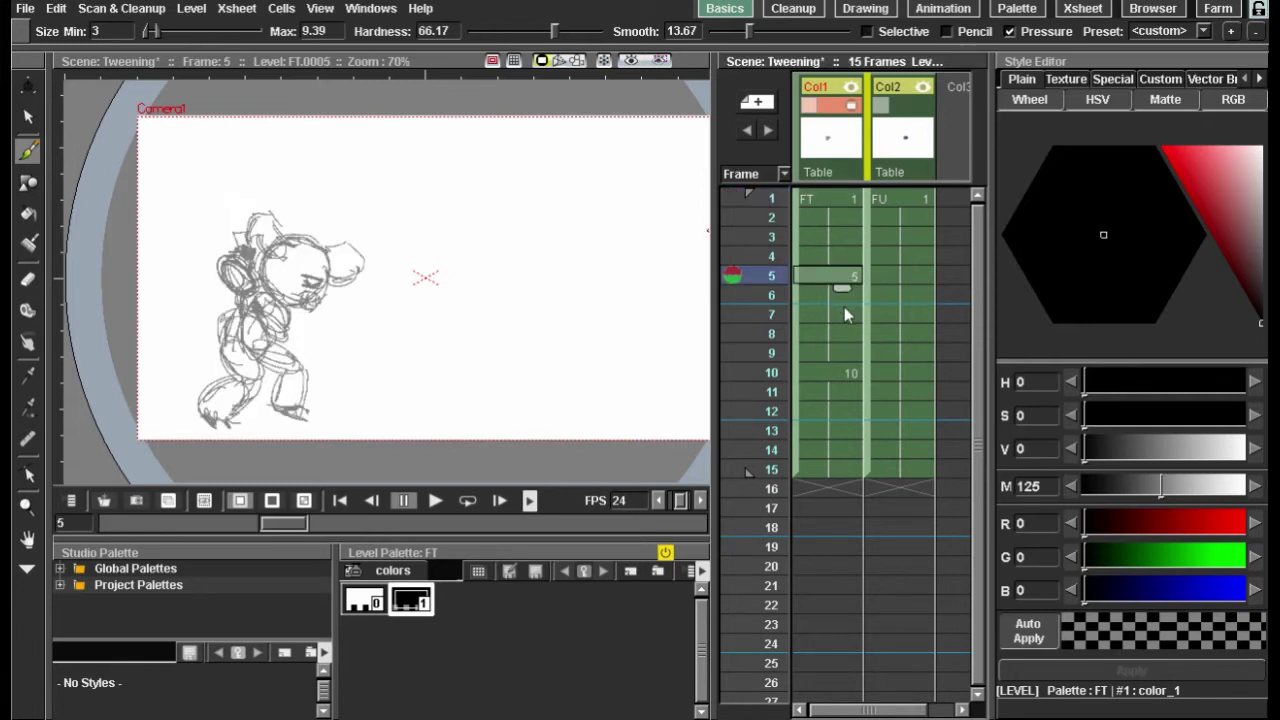
left_click(839, 373)
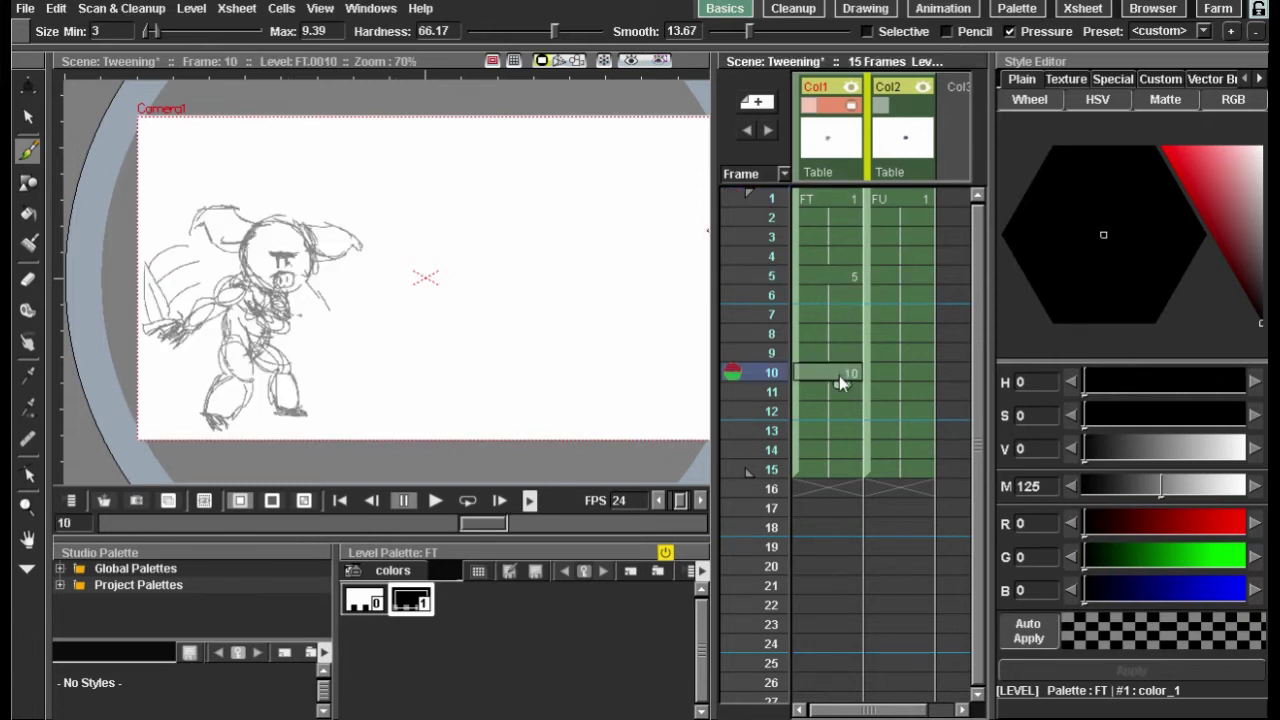
left_click(841, 276)
left_click(835, 198)
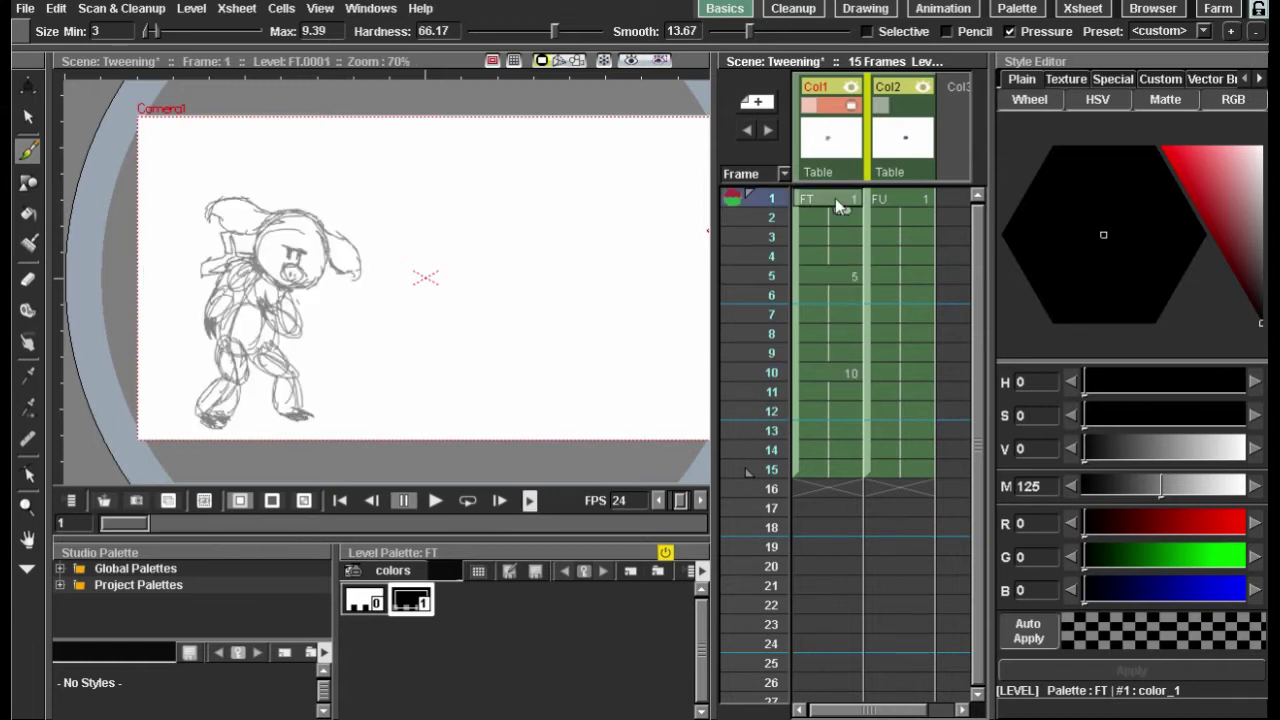
left_click(829, 277)
left_click(840, 372)
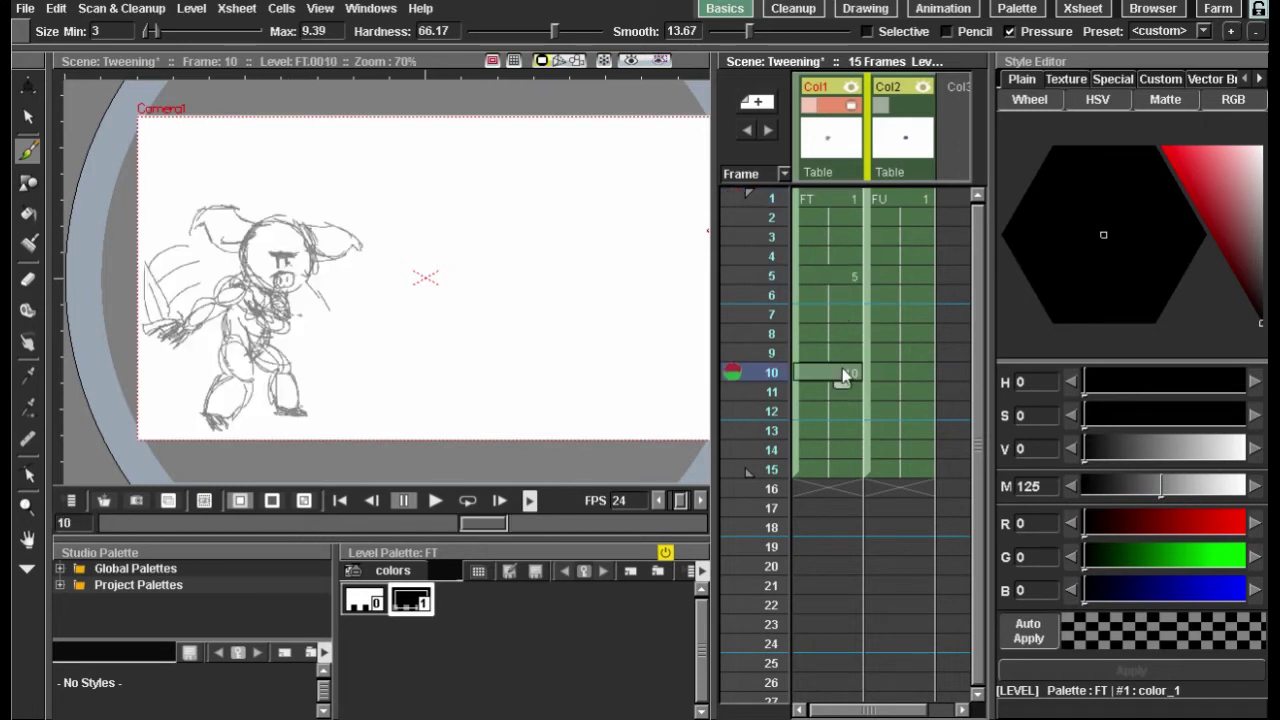
left_click(840, 279)
left_click(839, 217)
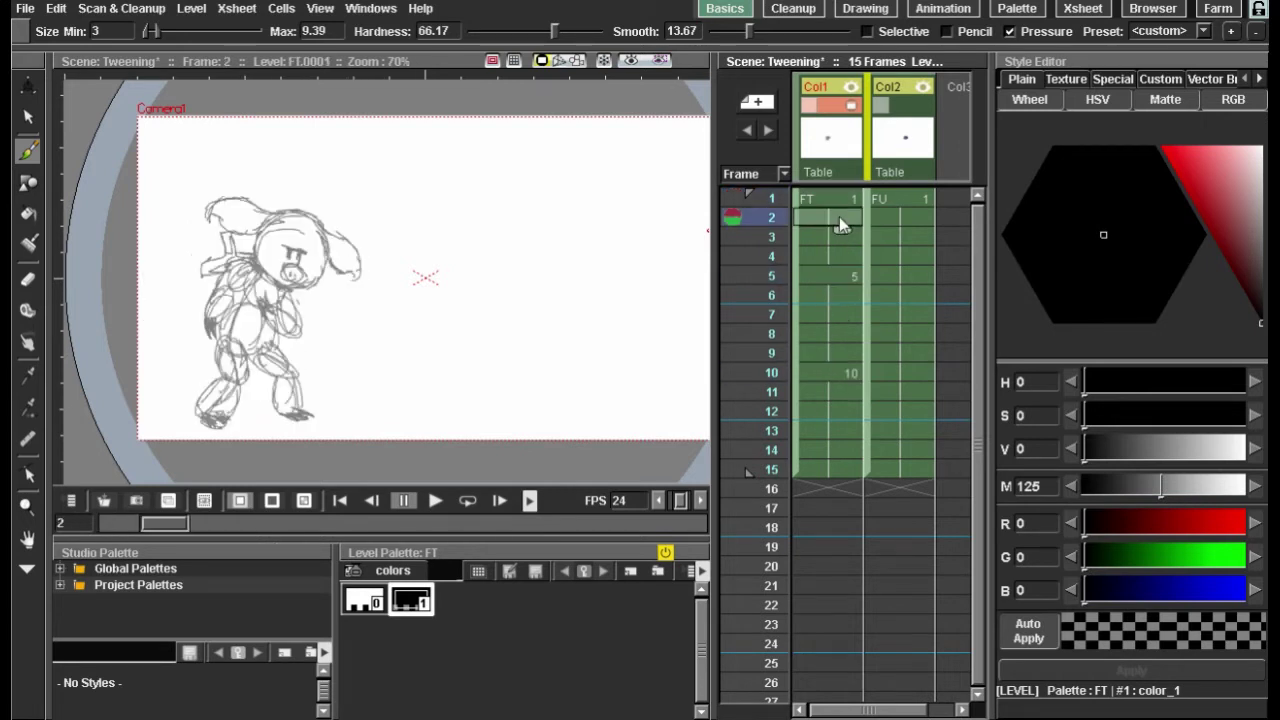
left_click(834, 277)
left_click(838, 375)
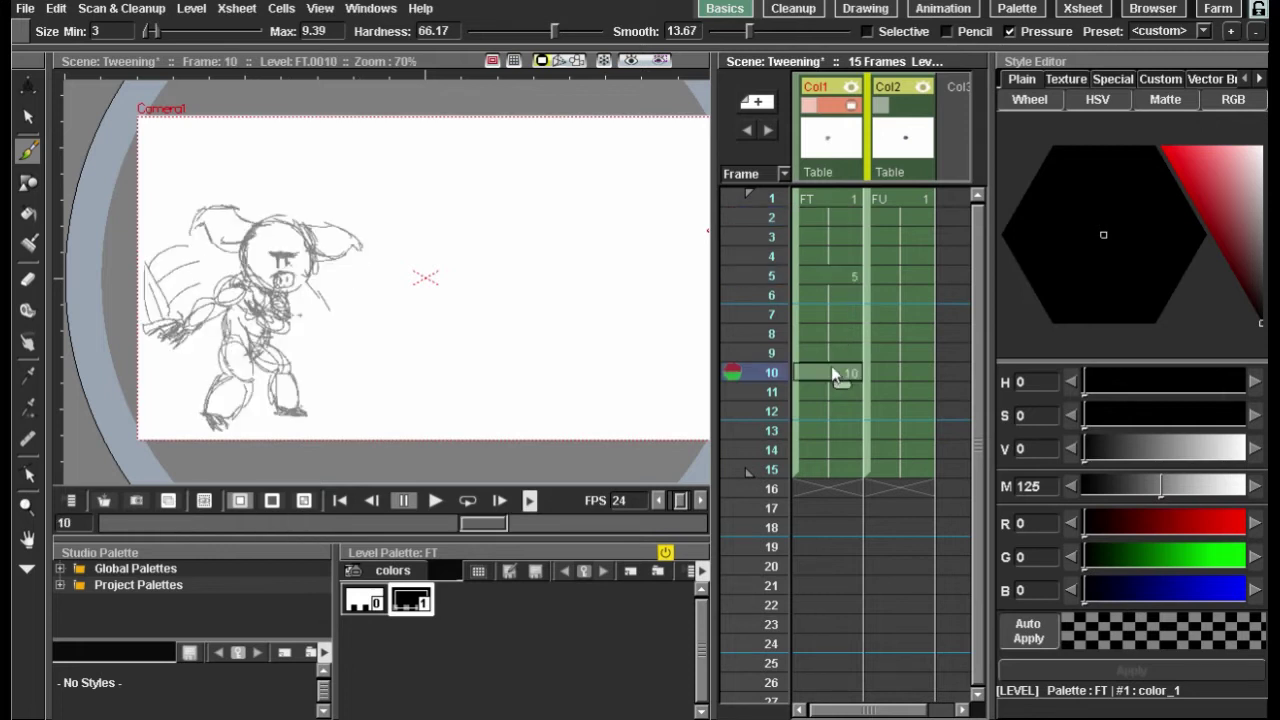
left_click(839, 203)
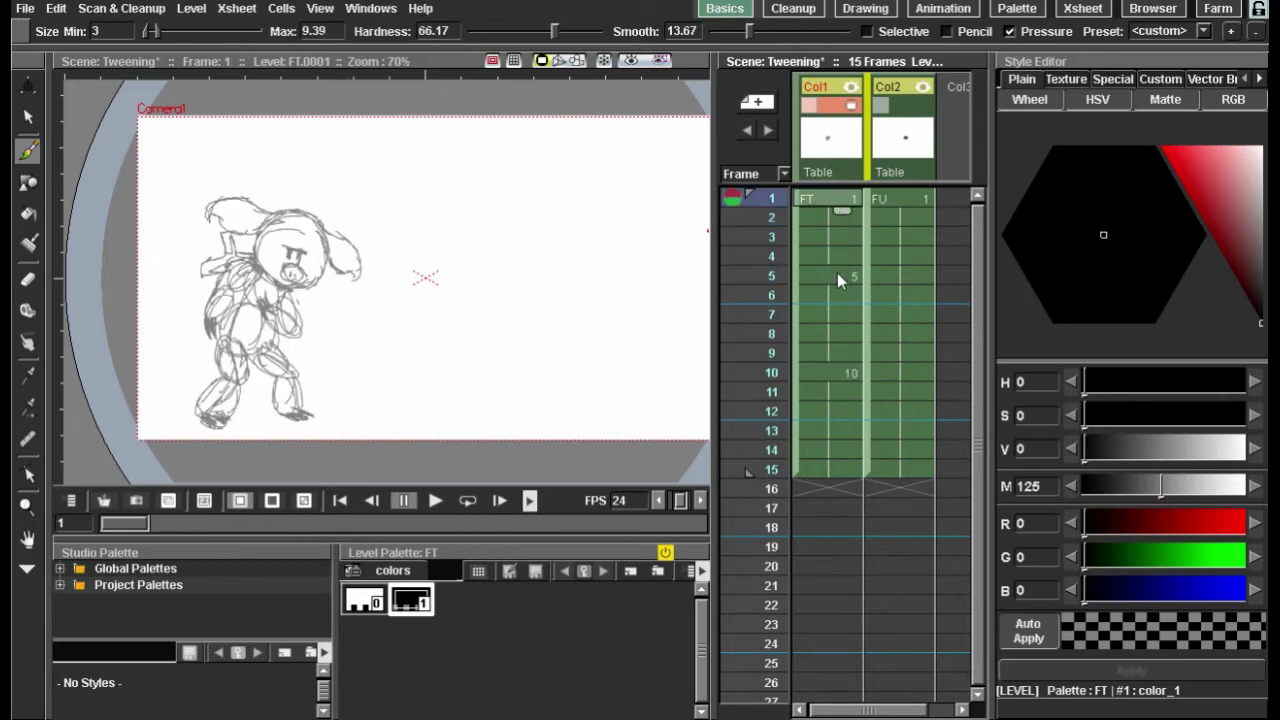
left_click(832, 280)
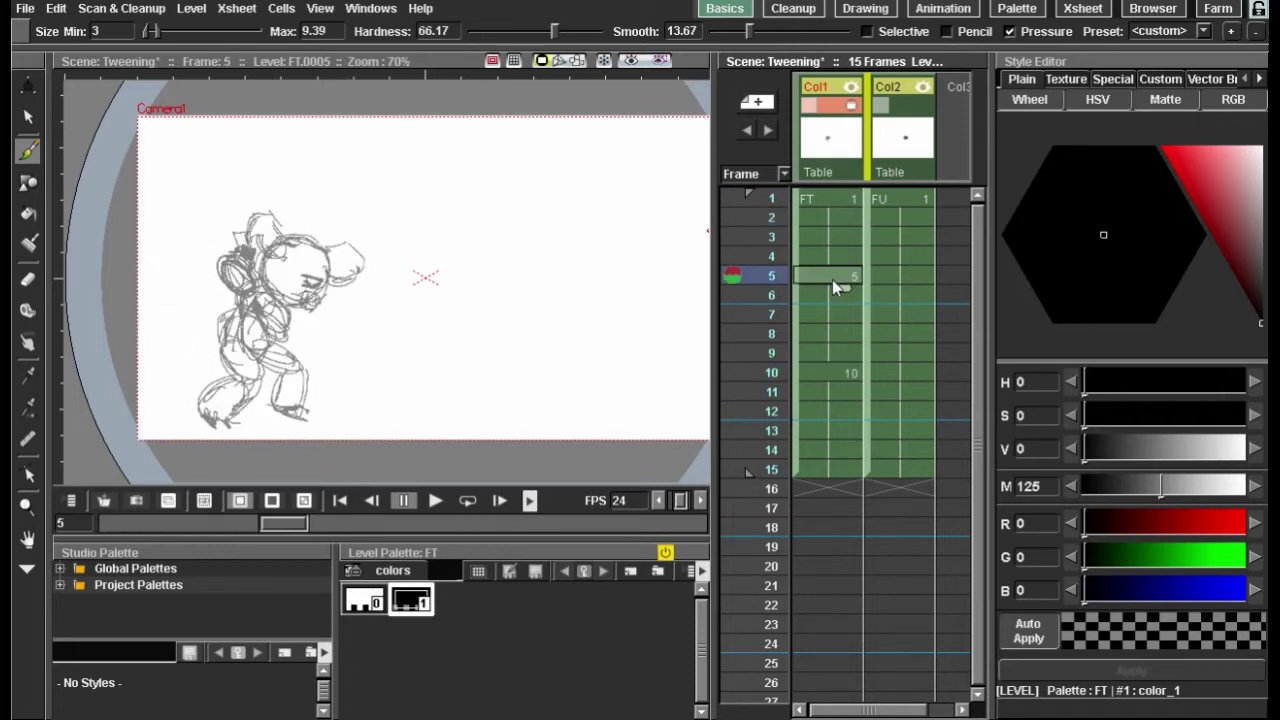
left_click(836, 374)
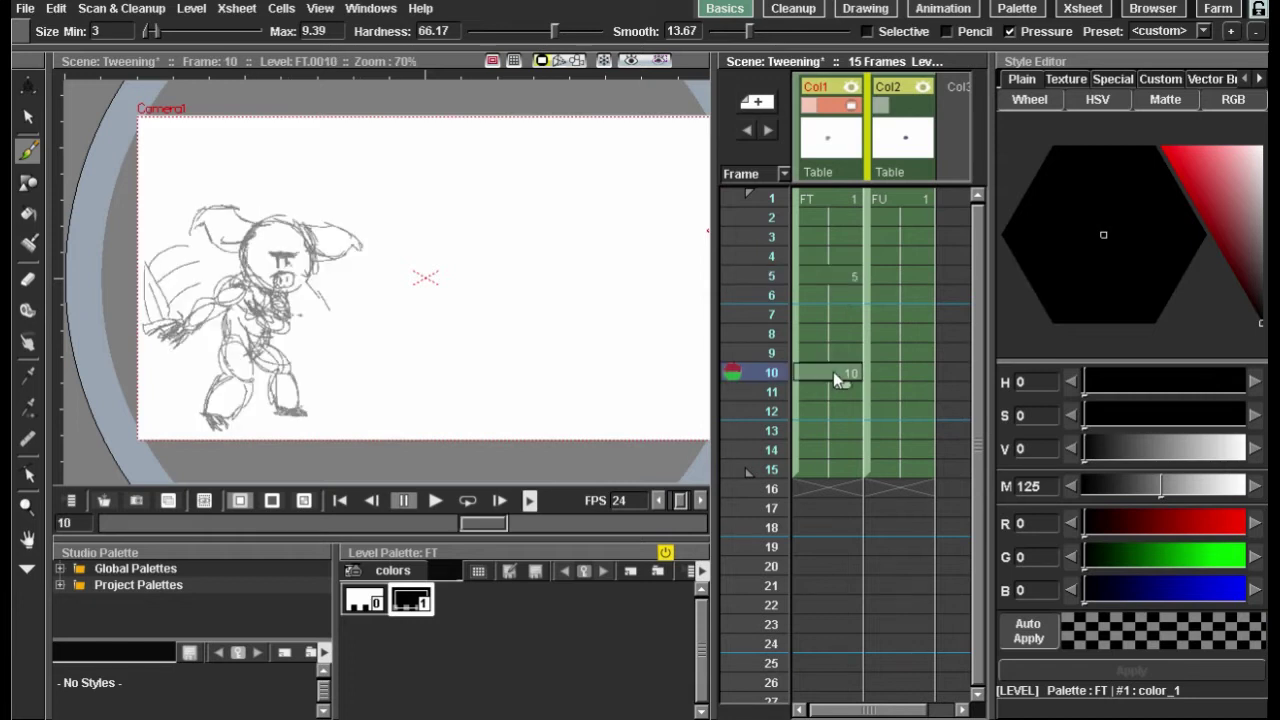
left_click(849, 204)
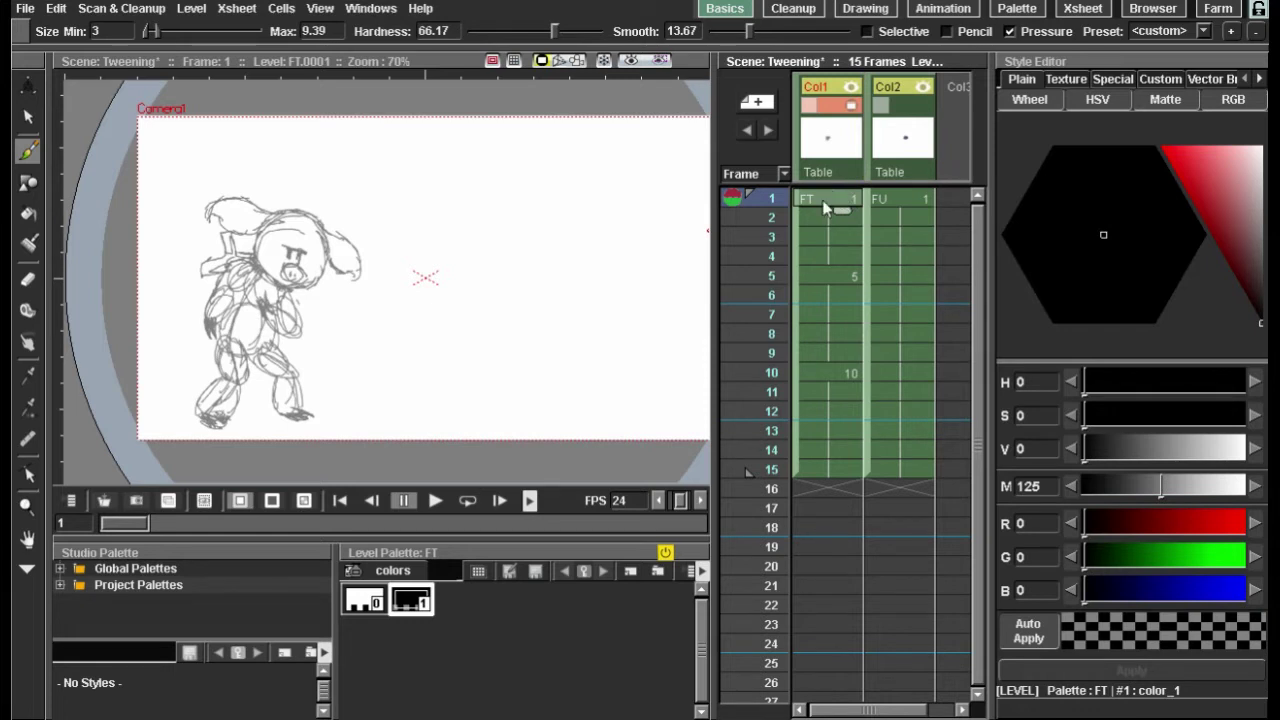
Step: Show the Col2 circle beside the rough character again
left_click(928, 135)
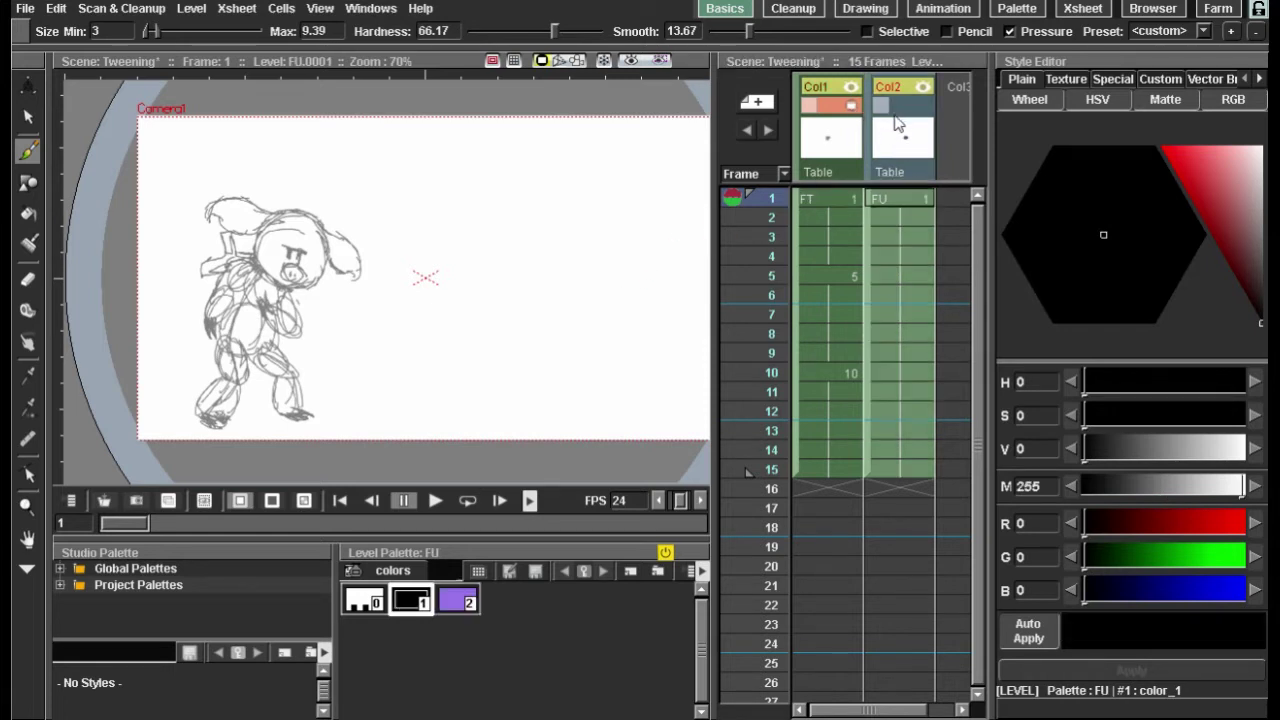
left_click(882, 106)
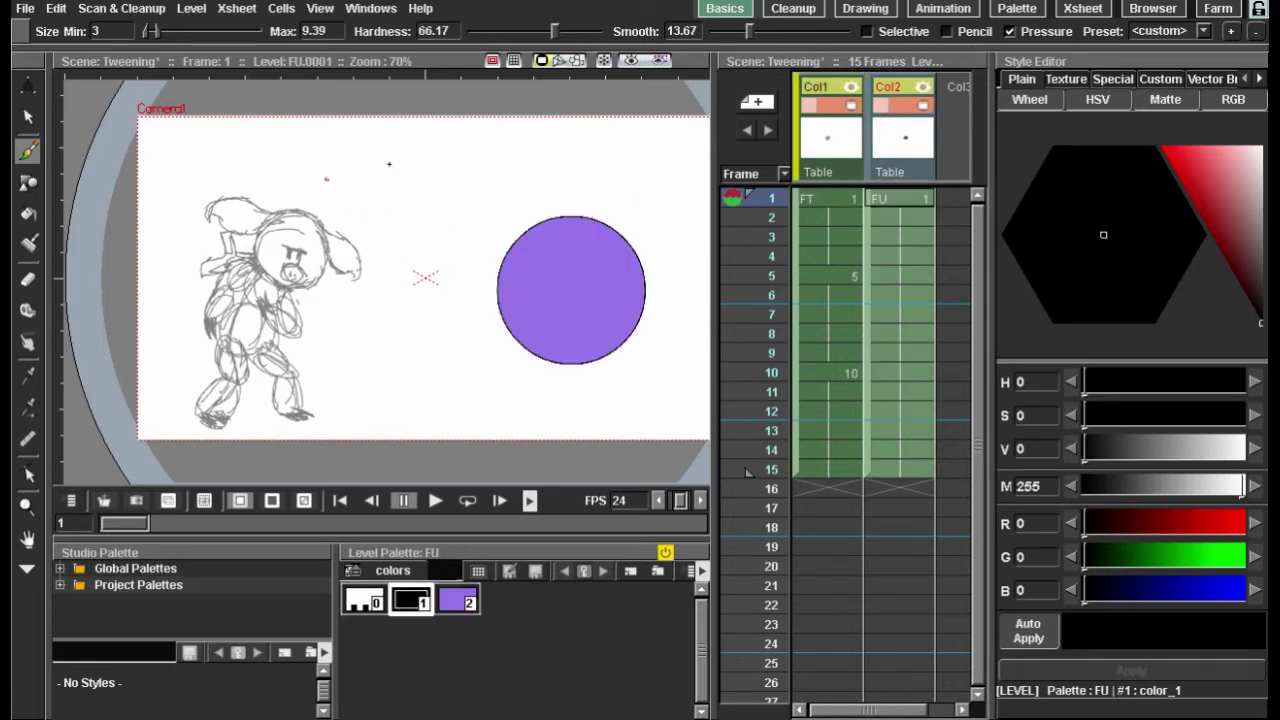
Step: Handwrite the labels "tweening" above the circle and "inbetweening" above the character on a new level in Col3
left_click(945, 198)
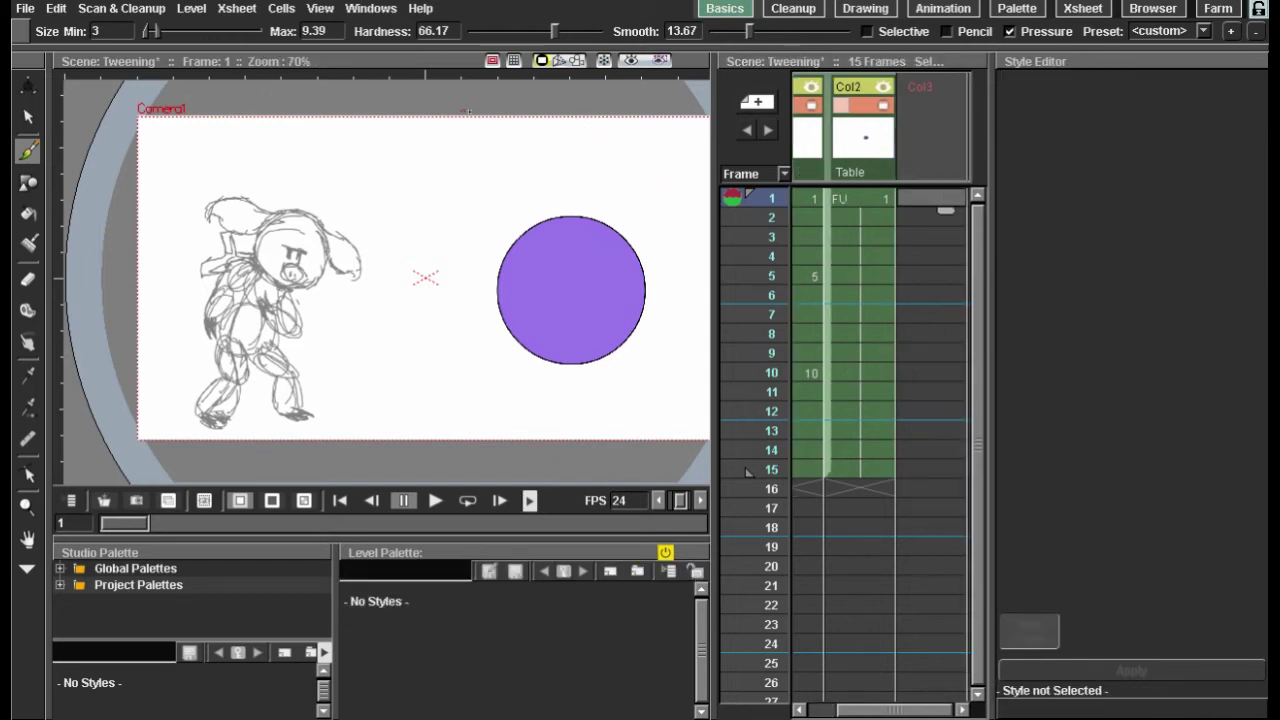
mouse_move(512, 137)
left_mouse_down()
mouse_move(513, 171)
mouse_move(530, 152)
mouse_move(606, 164)
mouse_move(571, 178)
mouse_move(578, 165)
mouse_move(610, 172)
mouse_move(582, 202)
left_mouse_up()
left_click_drag(424, 154, 541, 137)
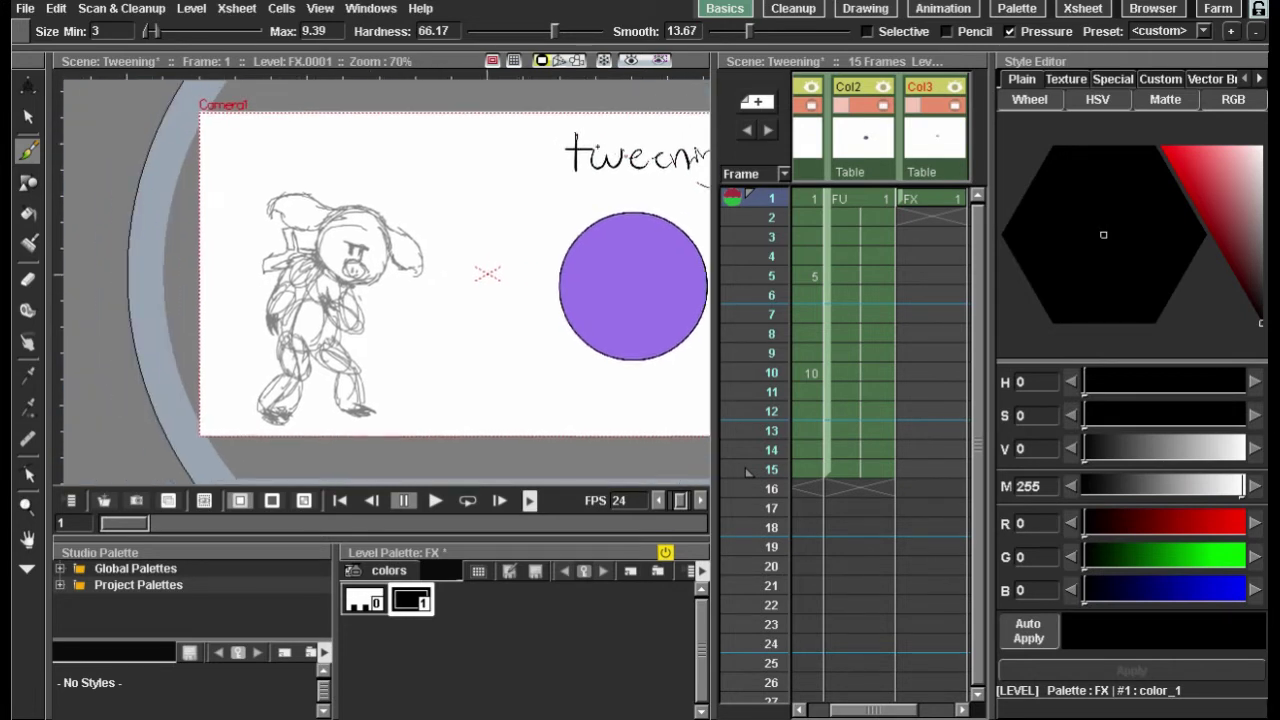
mouse_move(293, 150)
left_mouse_down()
mouse_move(355, 167)
mouse_move(371, 131)
mouse_move(371, 160)
mouse_move(390, 150)
mouse_move(393, 171)
mouse_move(413, 157)
mouse_move(424, 170)
mouse_move(487, 180)
left_mouse_up()
mouse_move(487, 167)
left_mouse_down()
mouse_move(508, 178)
mouse_move(300, 155)
mouse_move(345, 134)
left_mouse_up()
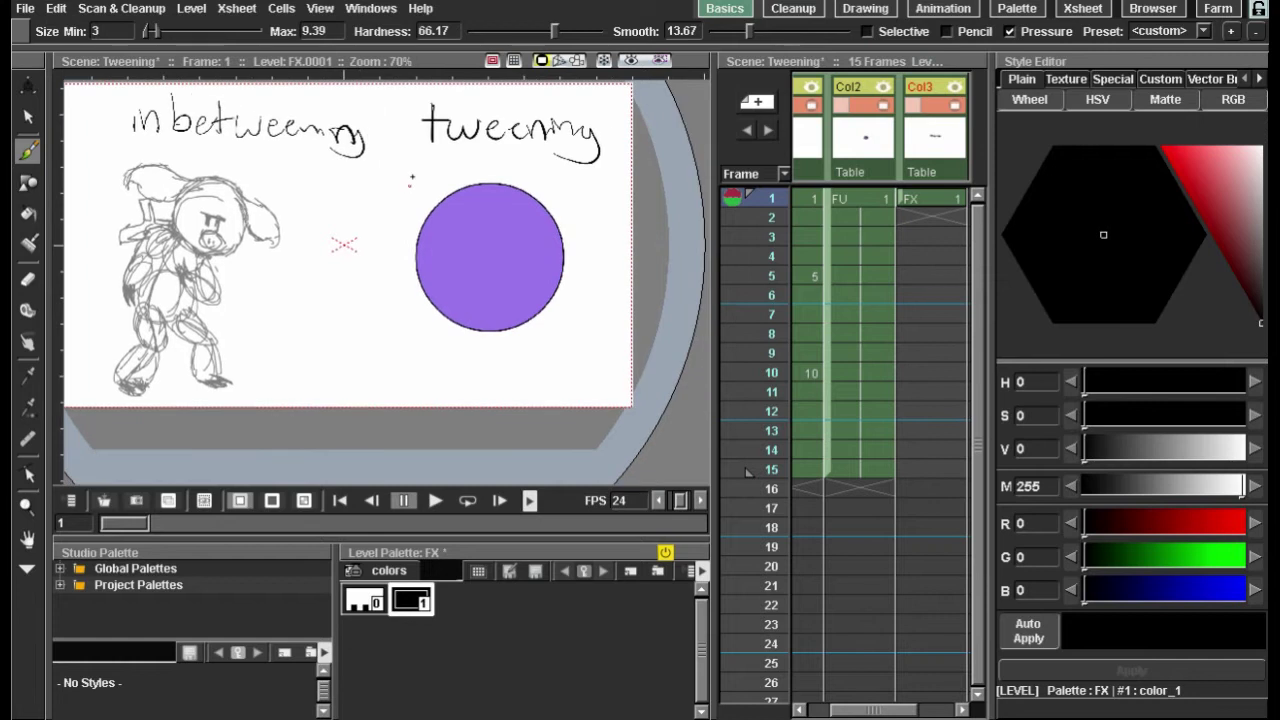
Step: Delete Col3 with its handwritten labels
right_click(930, 136)
left_click(968, 202)
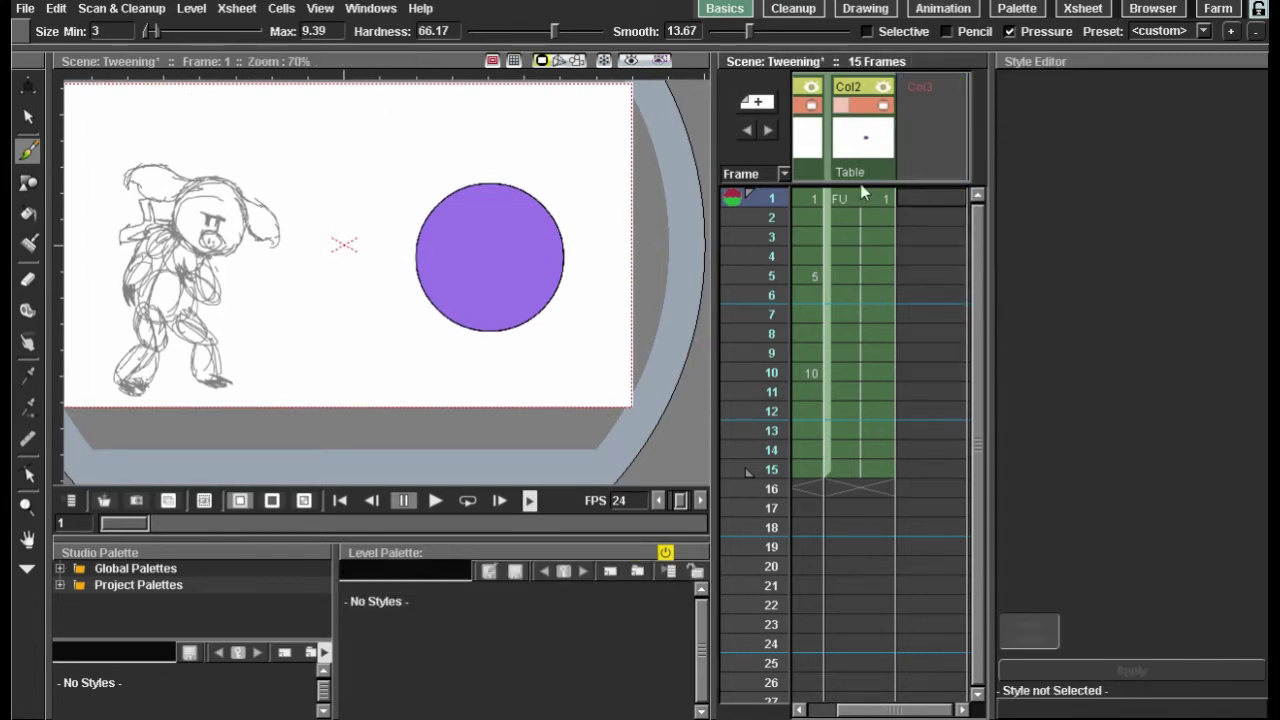
Step: Hide Col1 and animate the Col2 circle from about E/W -0.7, N/S 11.6 mm at frame 1 to about -168.6, 8.9 mm at frame 15
left_click(812, 106)
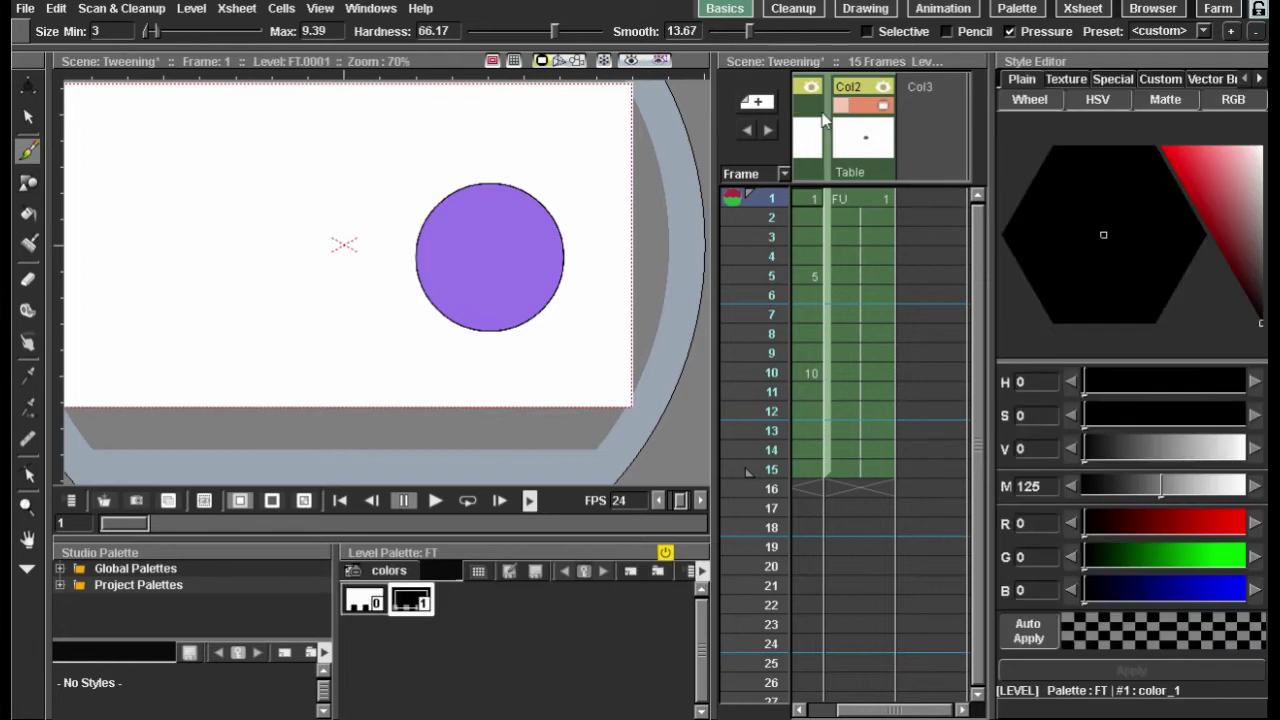
left_click(845, 205)
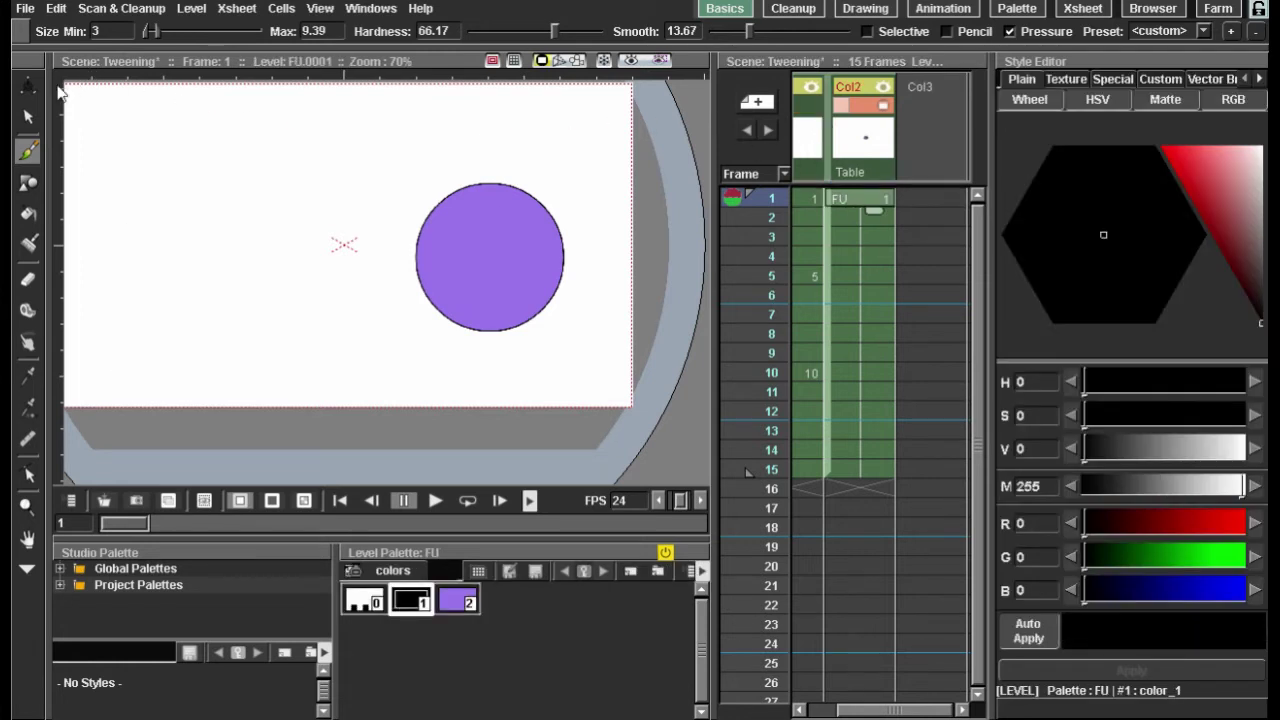
left_click(27, 86)
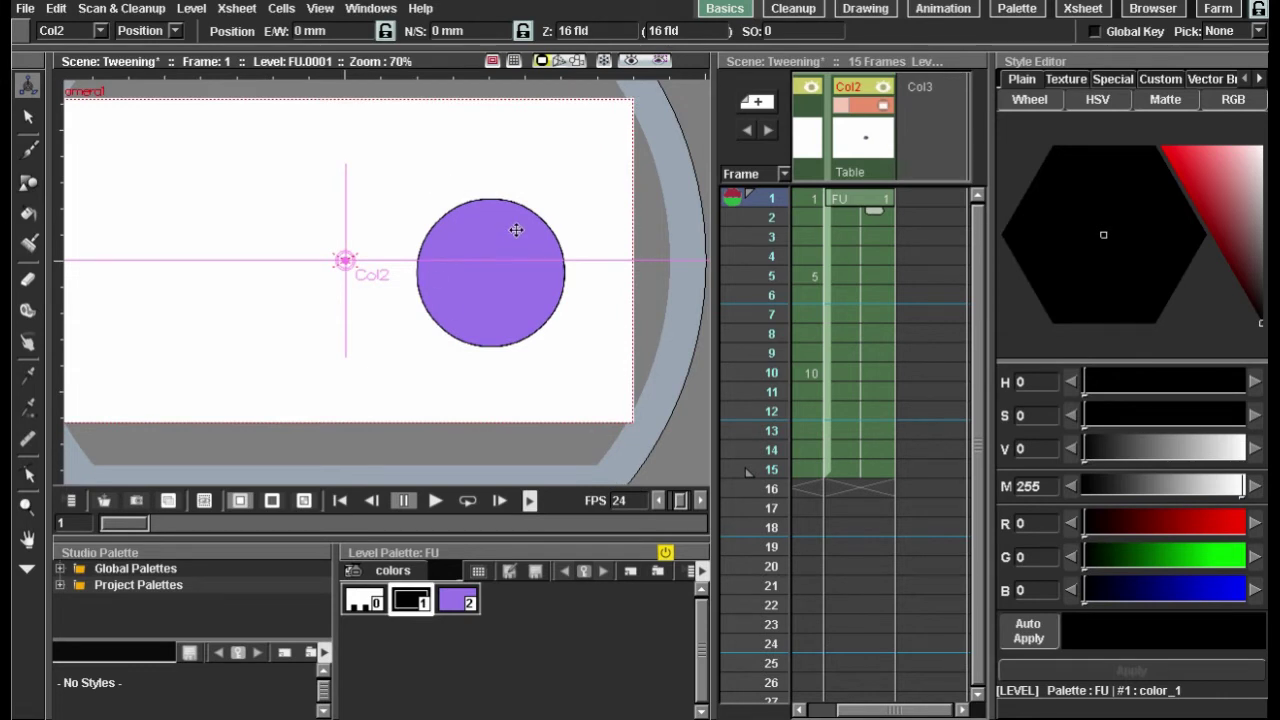
left_click_drag(517, 230, 515, 210)
left_click(887, 468)
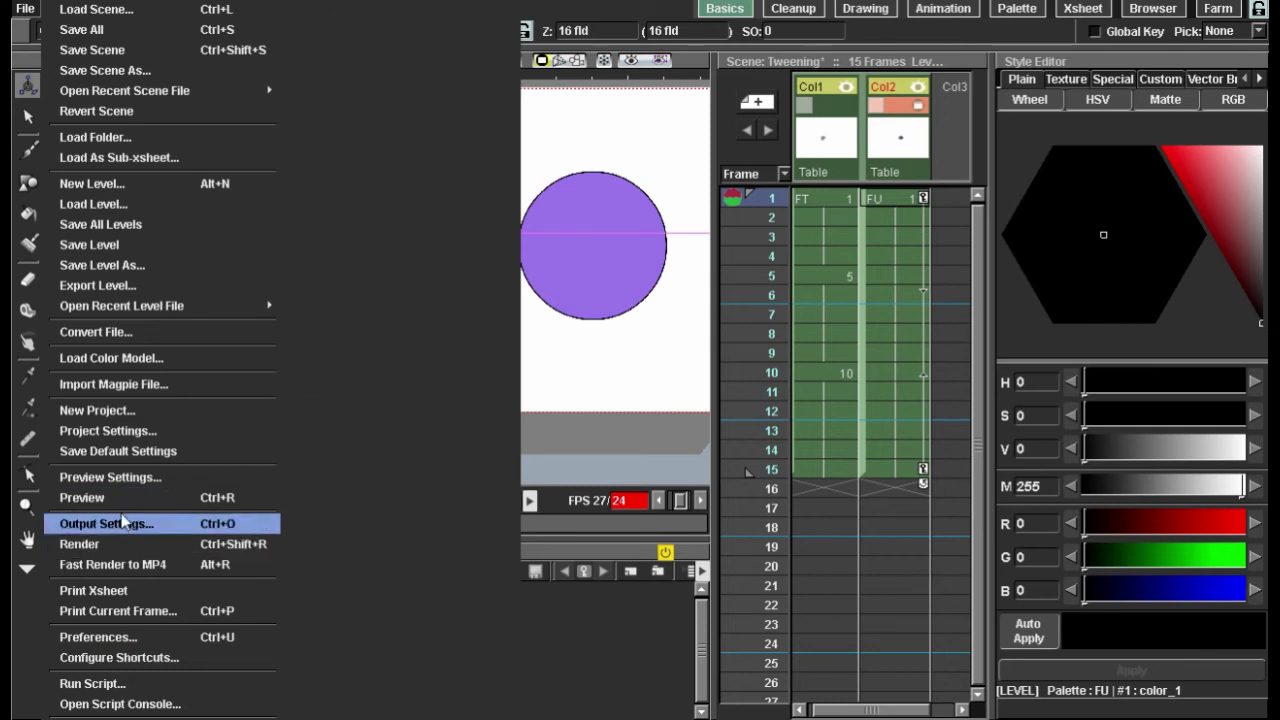
Step: Examine the Default Interpolation choices in the Animation preferences, leaving Speed In / Speed Out selected
left_click(138, 632)
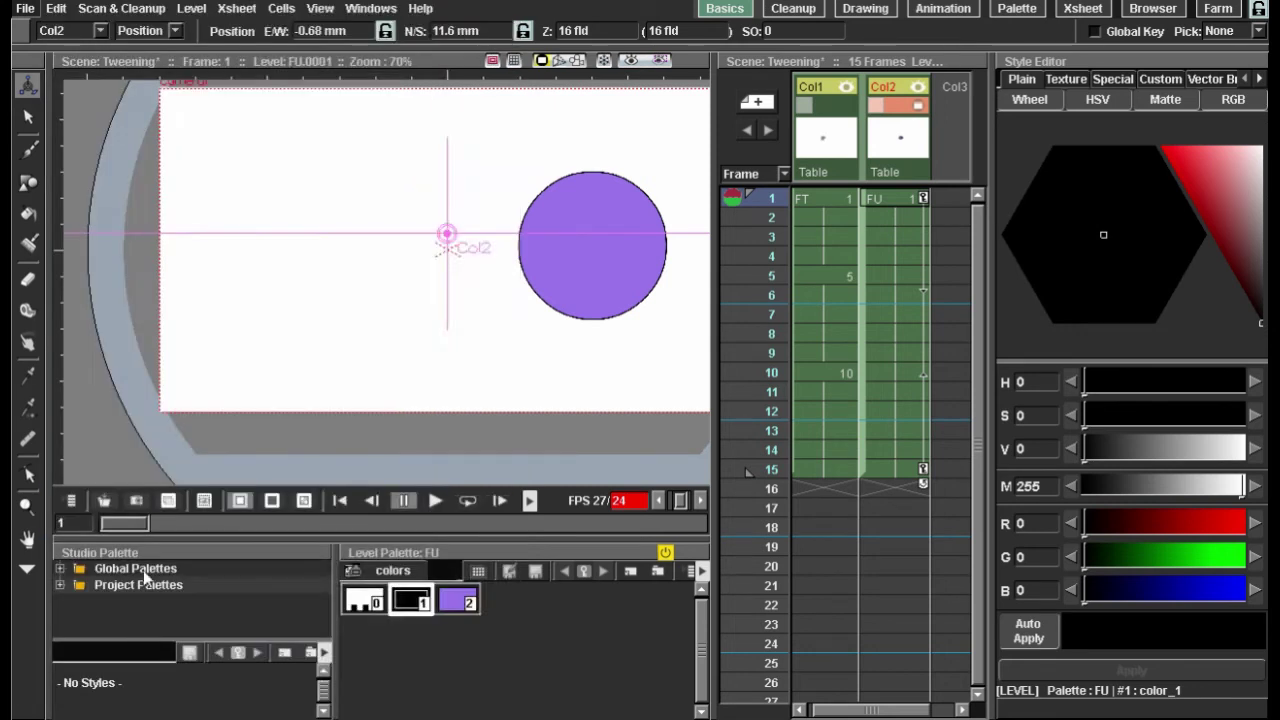
left_click(338, 128)
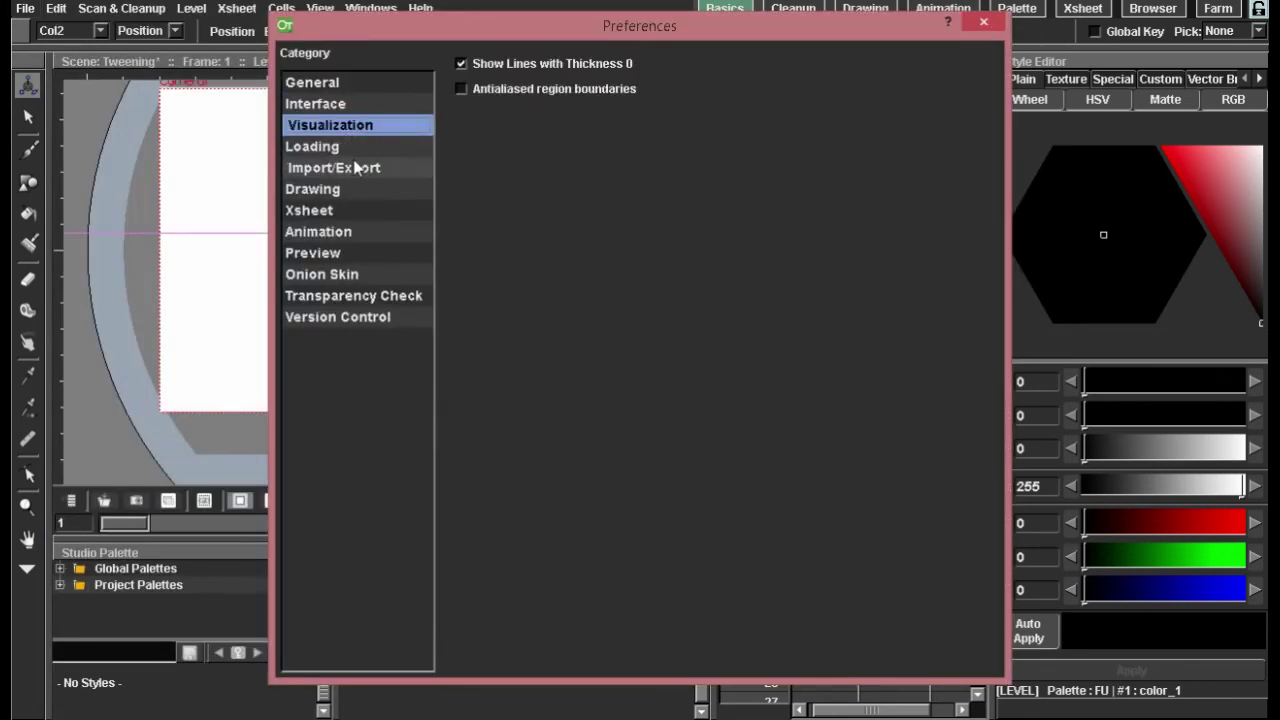
left_click(373, 230)
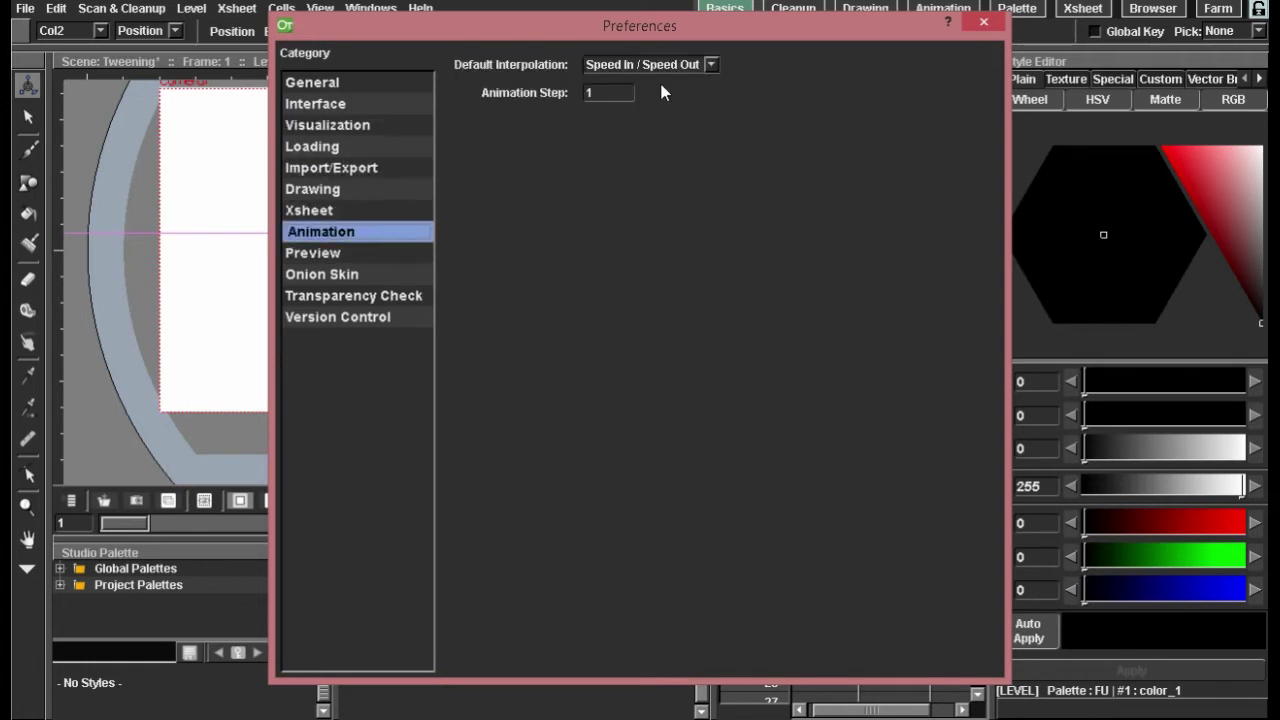
left_click(710, 64)
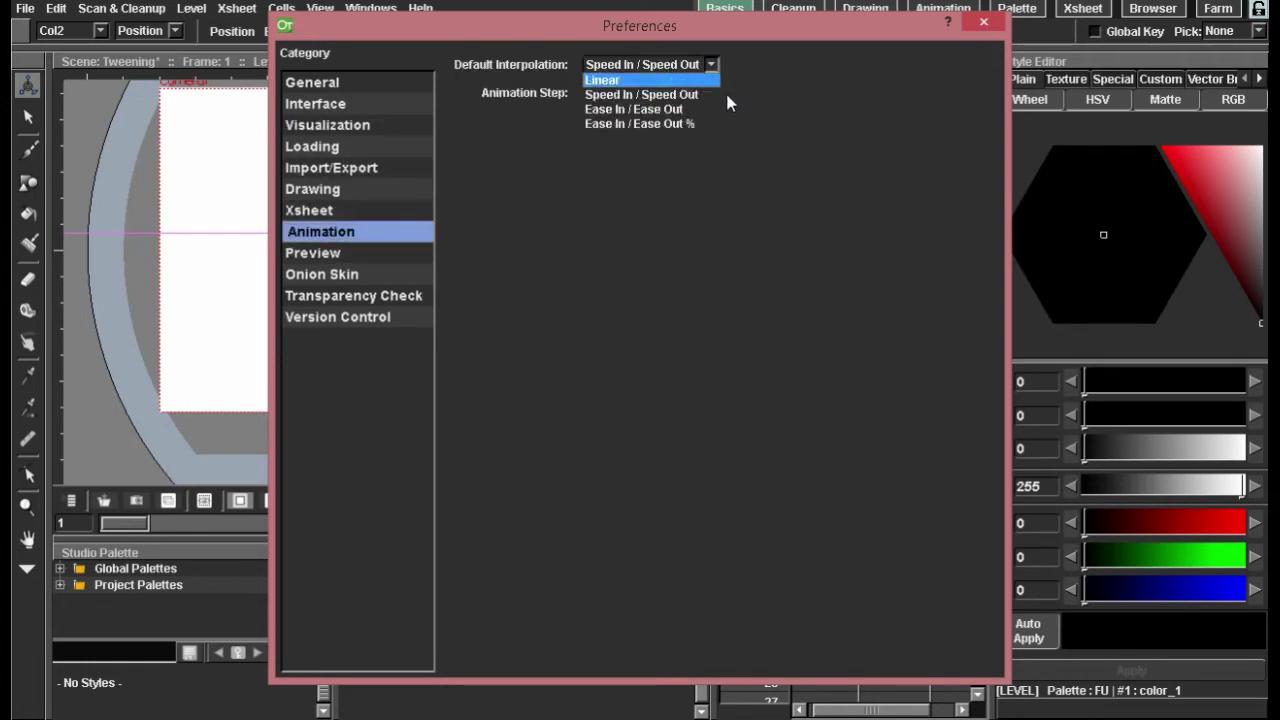
left_click(784, 145)
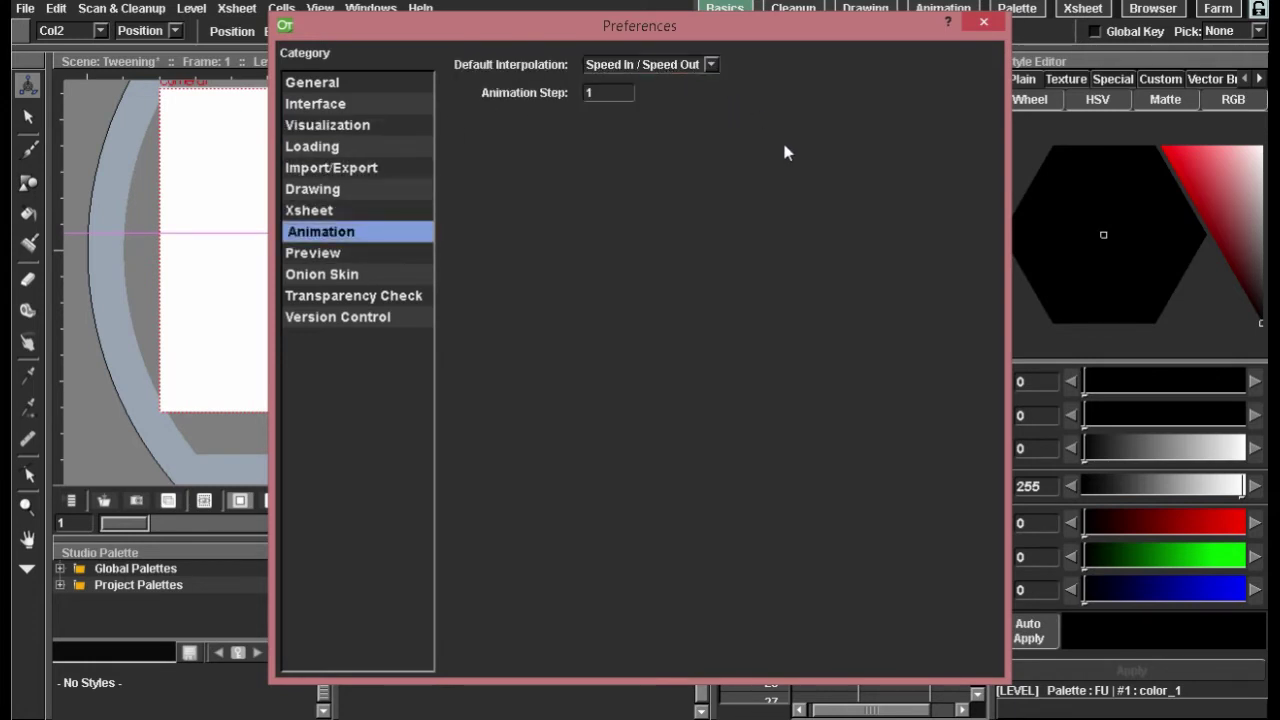
left_click(983, 21)
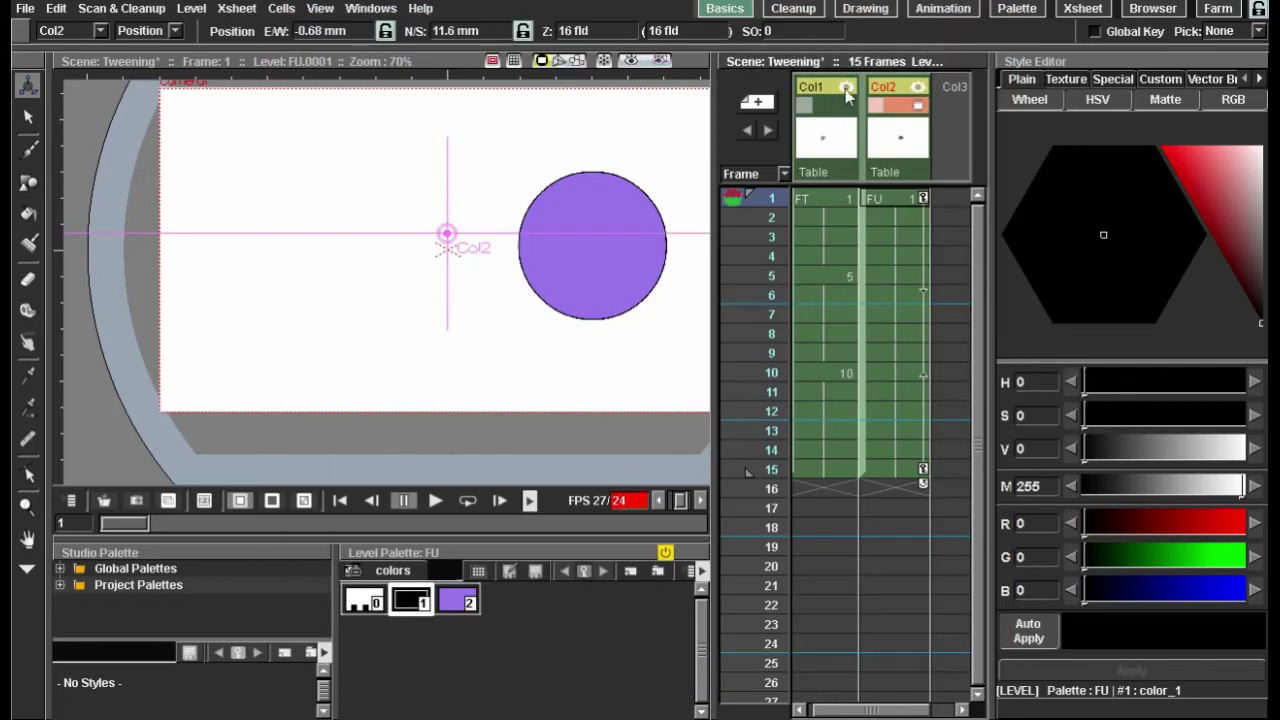
Step: Play back the circle's position animation and delete Col2's keyframe at frame 15
left_click(434, 501)
left_click_drag(450, 371, 363, 383)
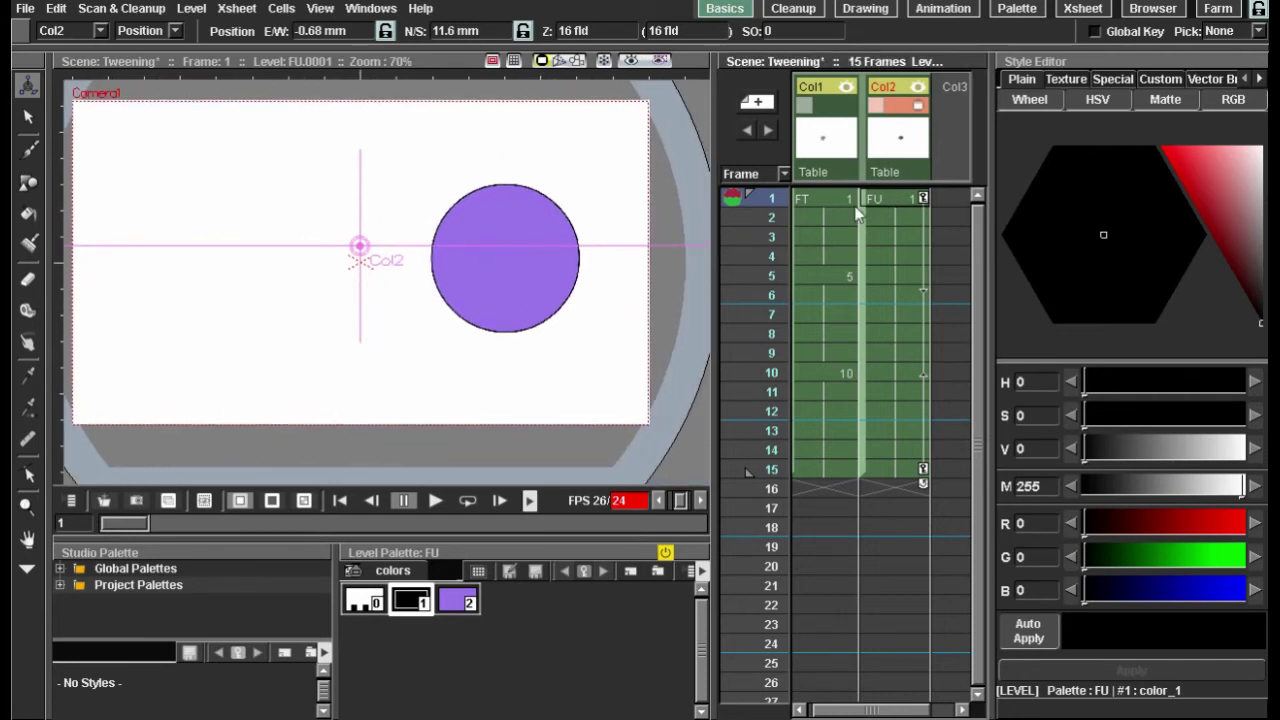
left_click(908, 204)
left_click(905, 469)
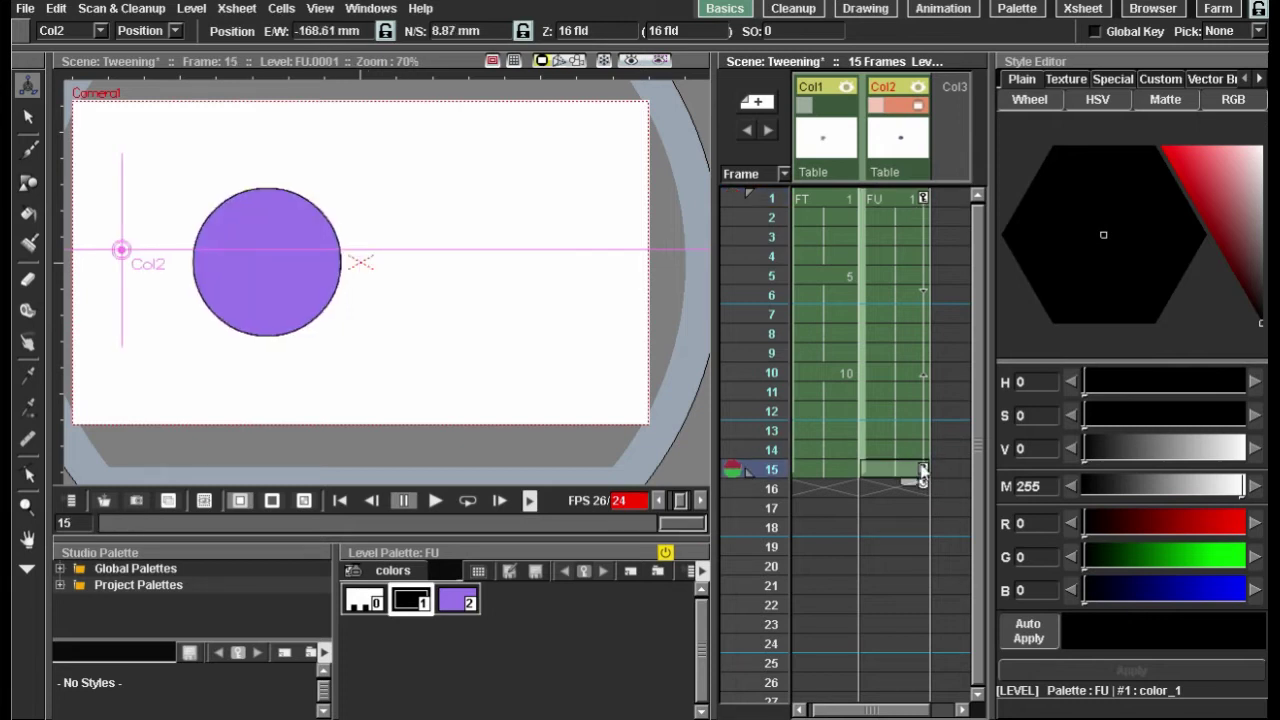
right_click(922, 475)
left_click(955, 422)
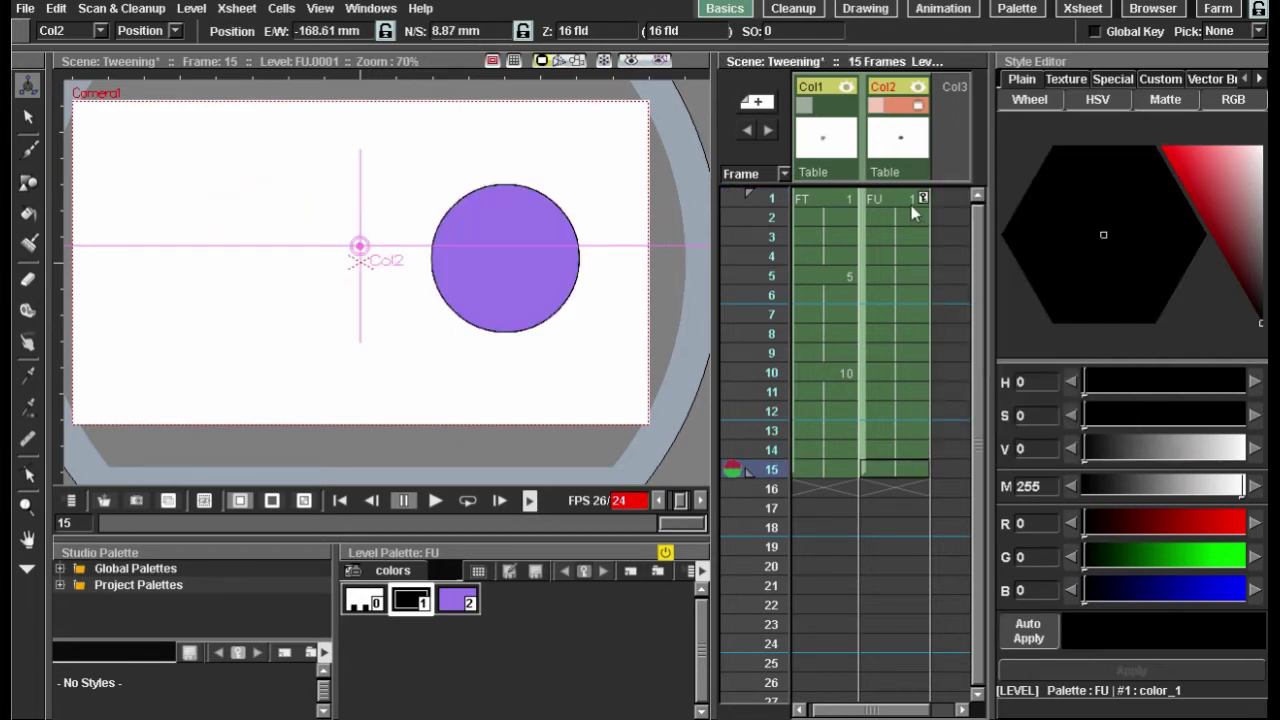
Step: Animate the Col2 circle's depth between frames 1 and 15, with Z about 39.3 fld at frame 1, and play it back
left_click(916, 474)
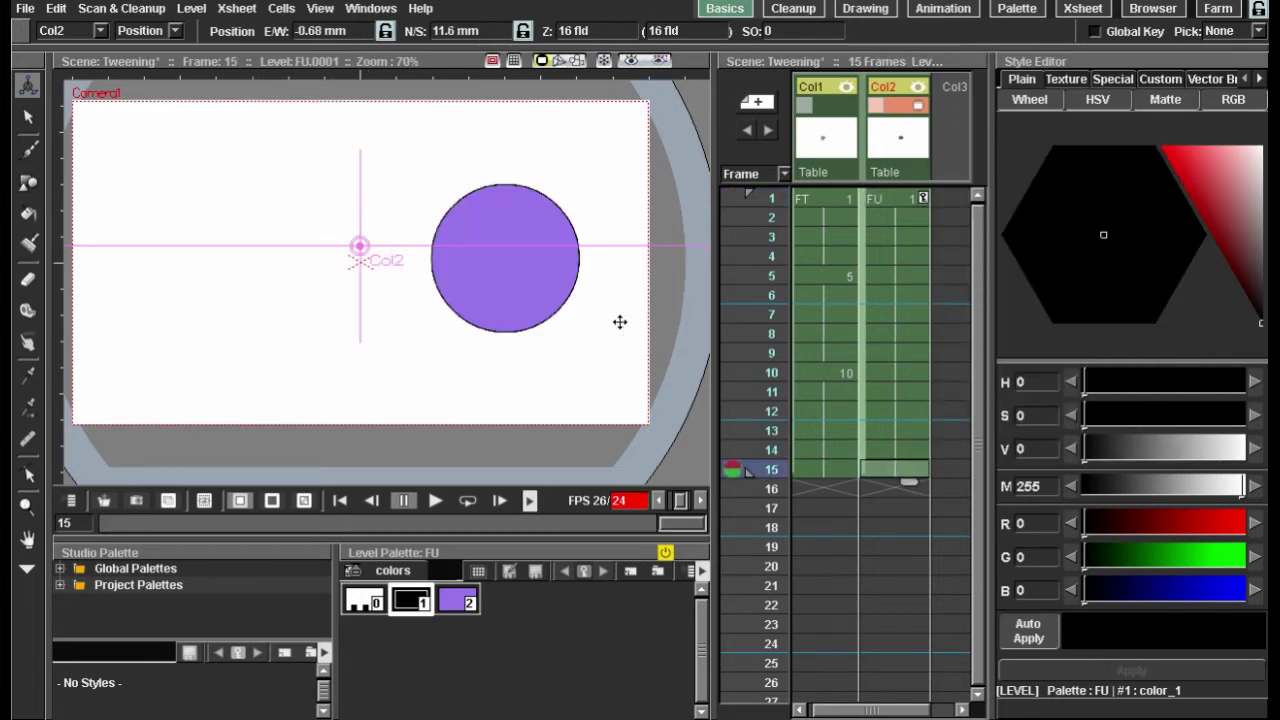
left_click_drag(614, 300, 570, 240)
left_click(874, 204)
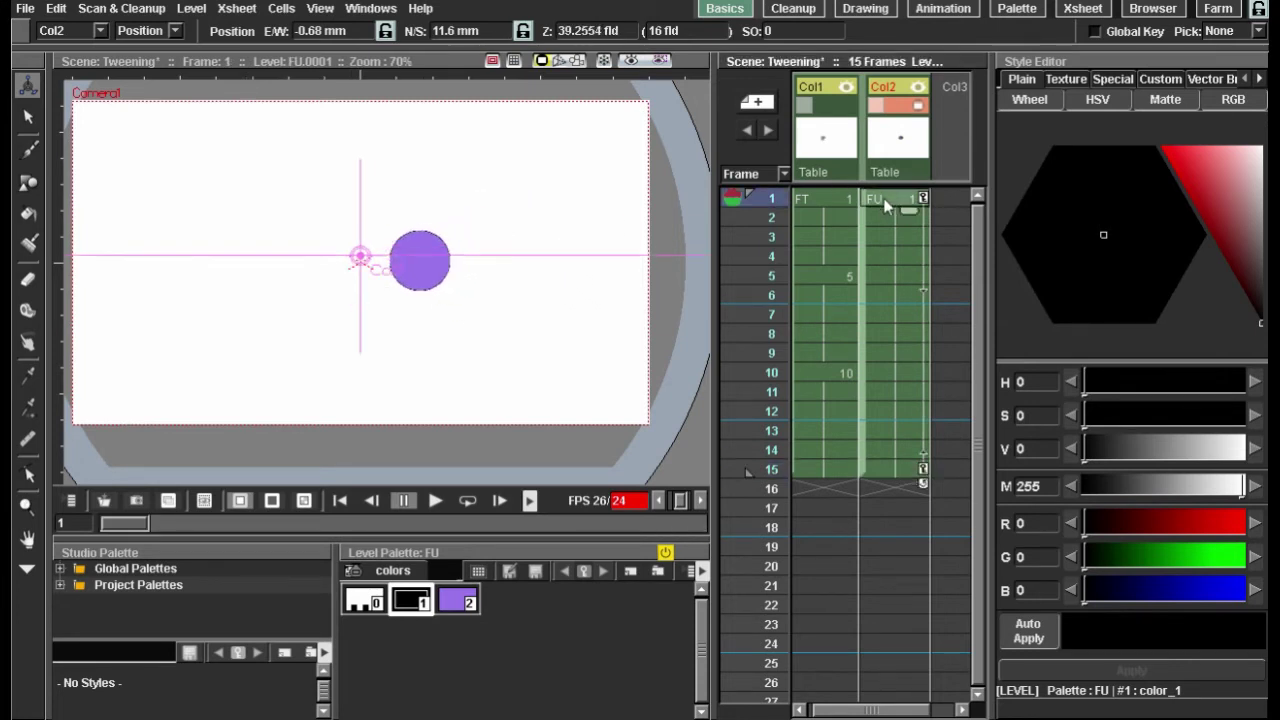
left_click(434, 501)
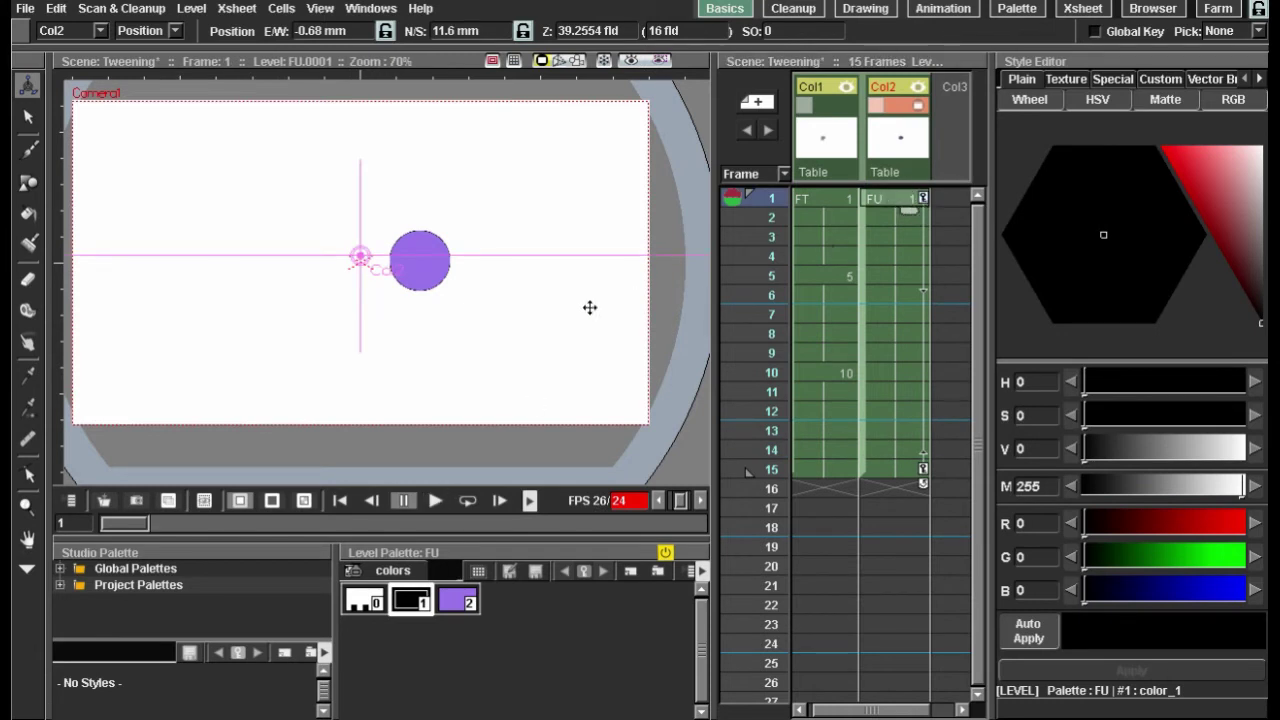
Step: Set the Col2 circle's depth at frame 1 to about Z 12.1 fld, check frame 15 and play back the animation
left_click_drag(543, 317, 631, 377)
left_click(909, 474)
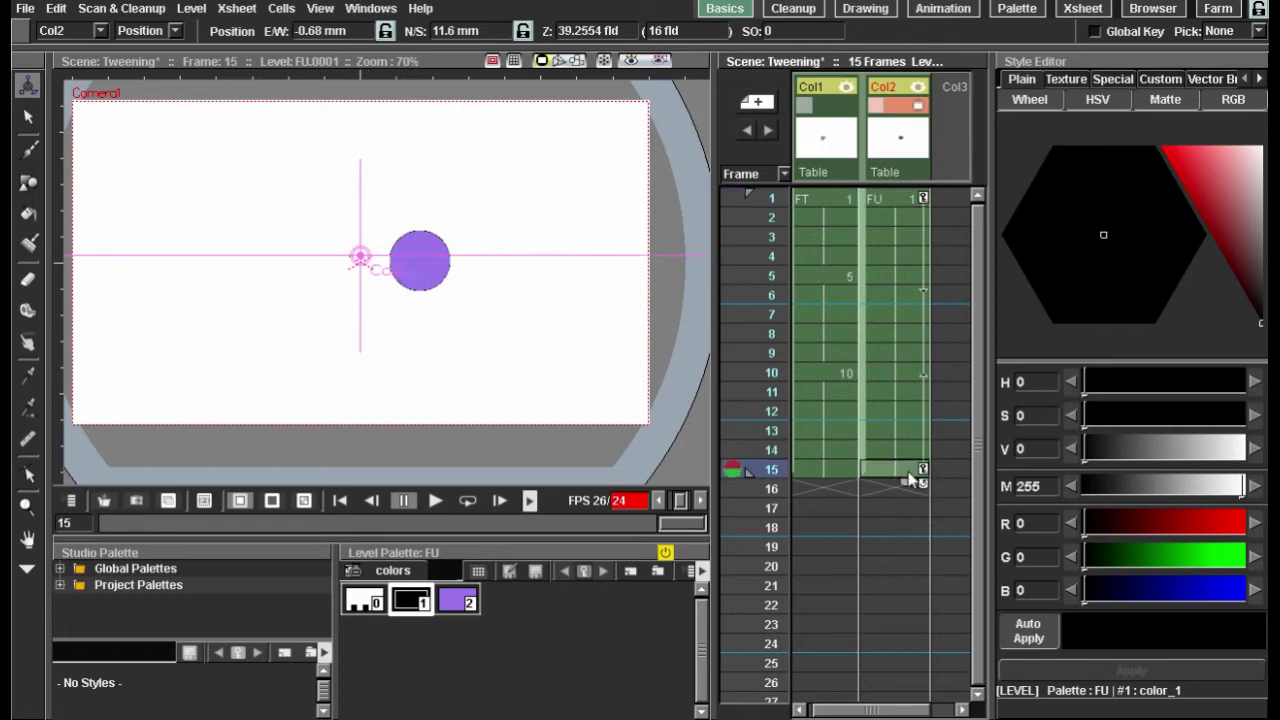
left_click(889, 200)
left_click(432, 502)
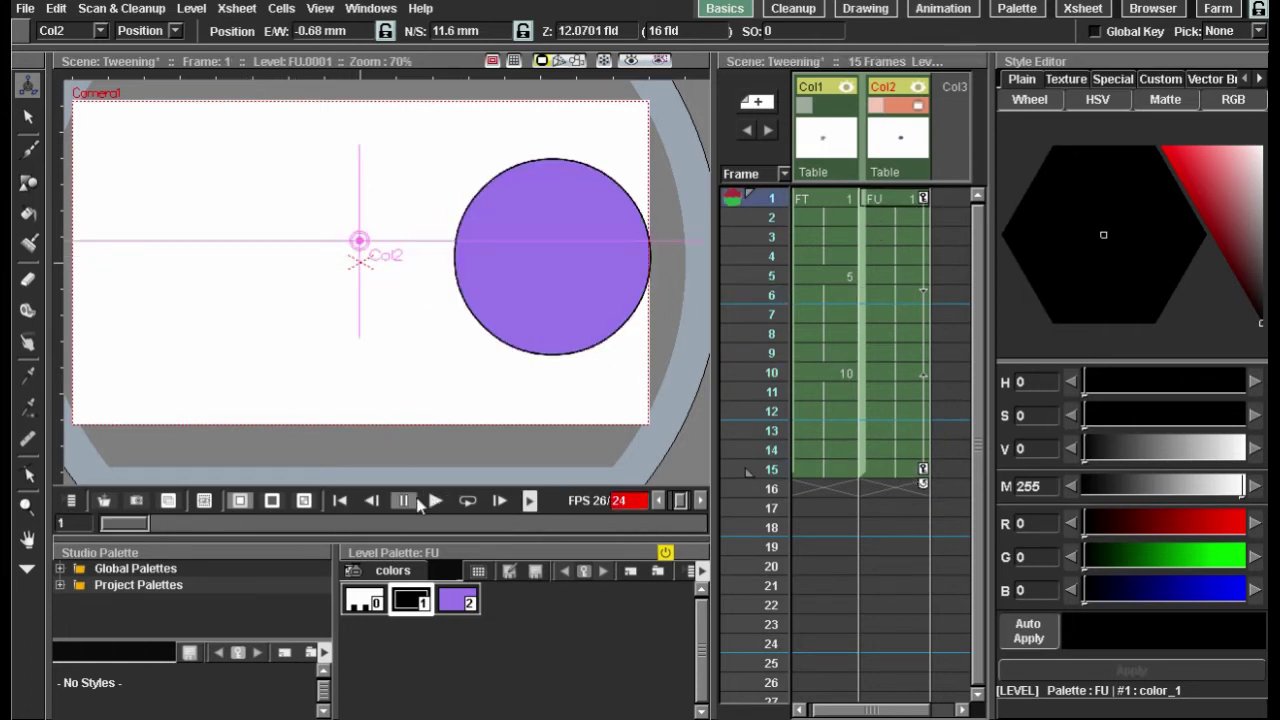
left_click(431, 501)
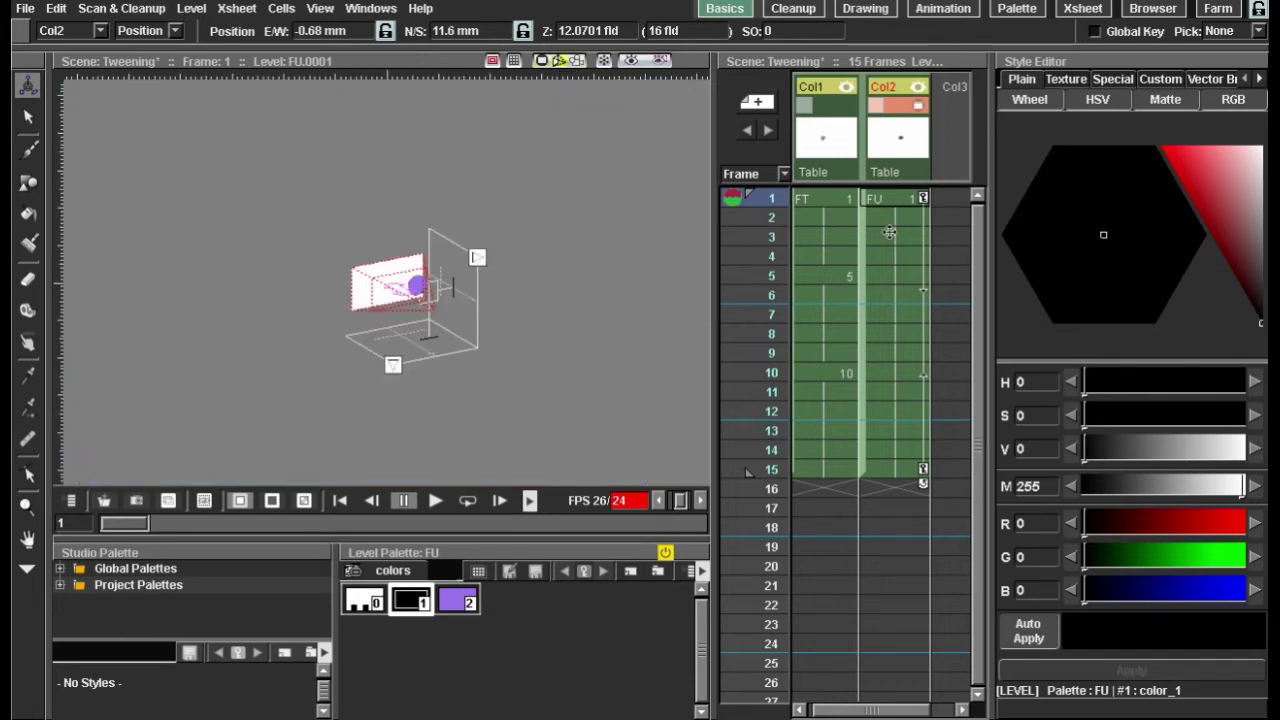
Step: Compare the Col2 circle's depth at frames 15 and 1 in the 3D view, then return to the camera stand view
left_click(891, 465)
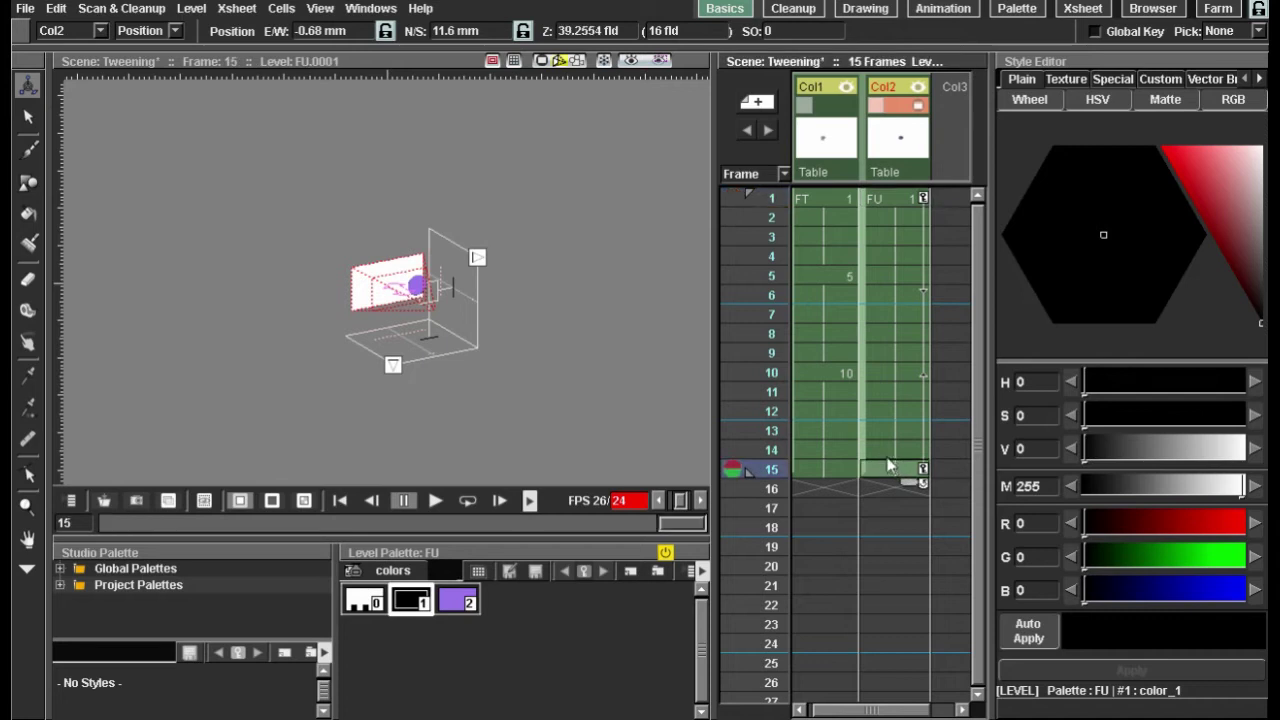
left_click(615, 357)
left_click(874, 199)
left_click(578, 61)
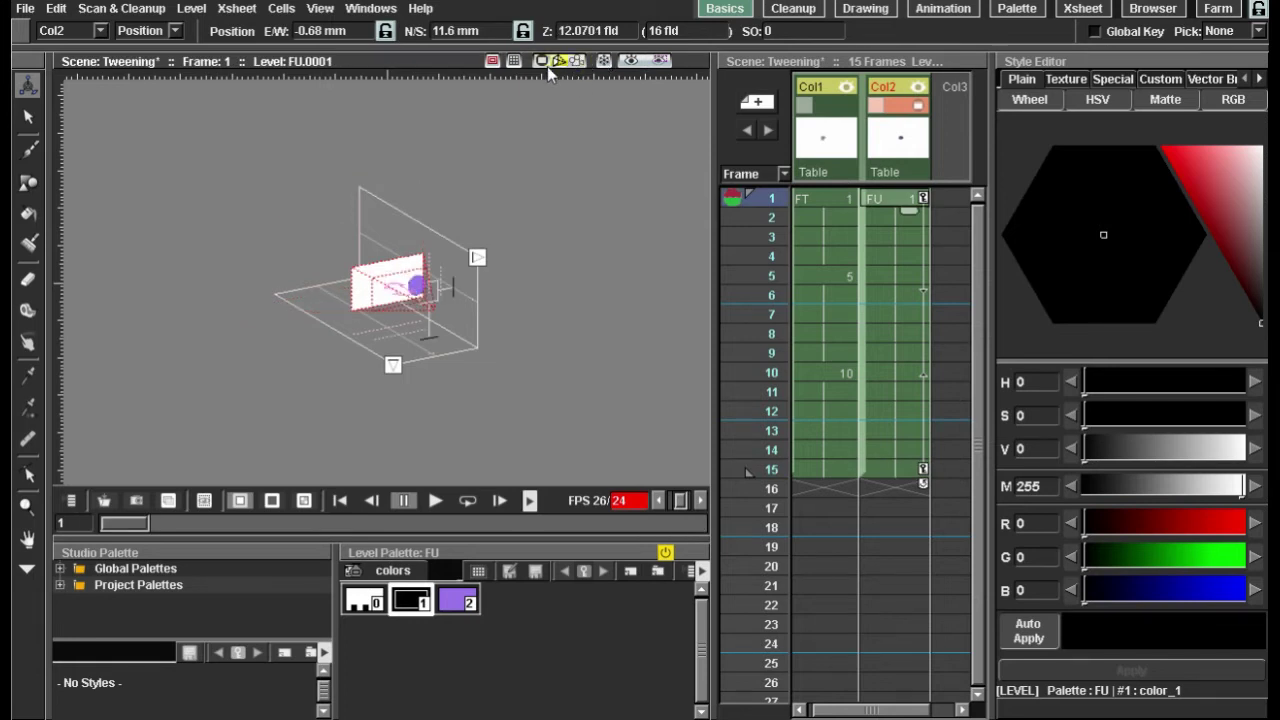
left_click(542, 62)
left_click_drag(641, 222, 649, 219)
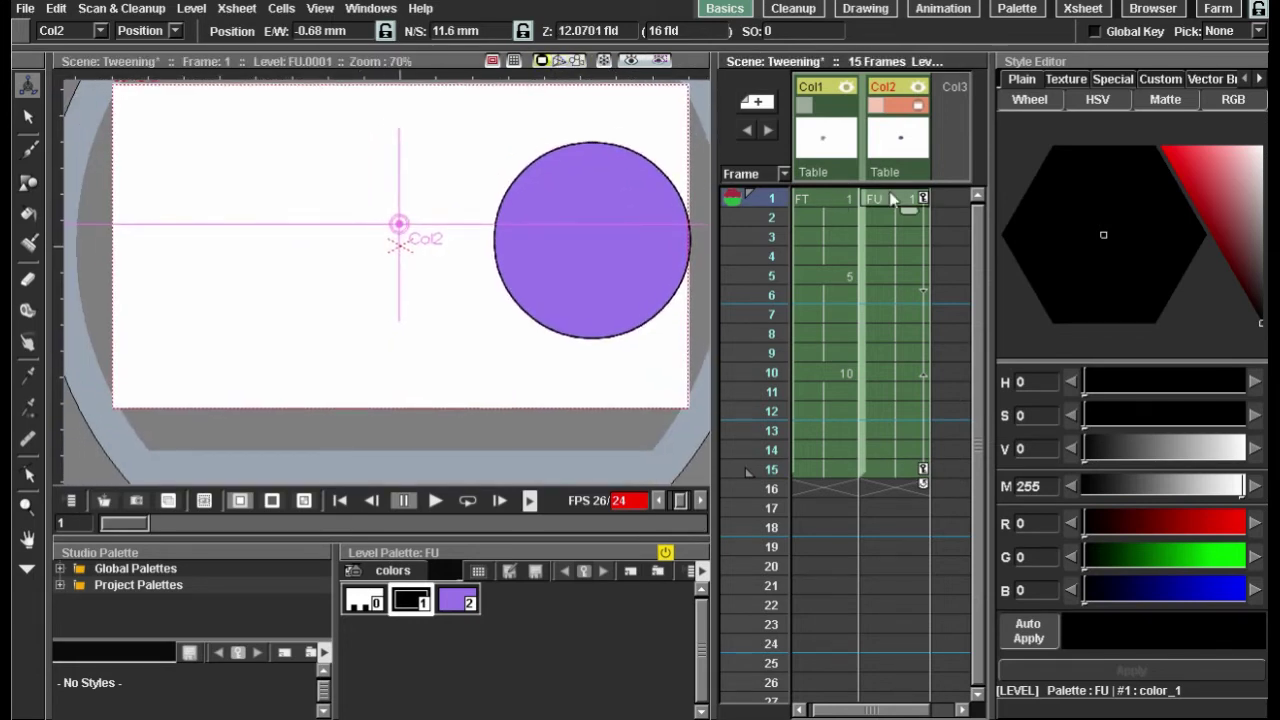
Step: Hide the Col2 circle, show Col1's rough character drawings and activate the Brush tool
left_click(911, 106)
left_click(823, 107)
scroll(437, 274, "up", 3)
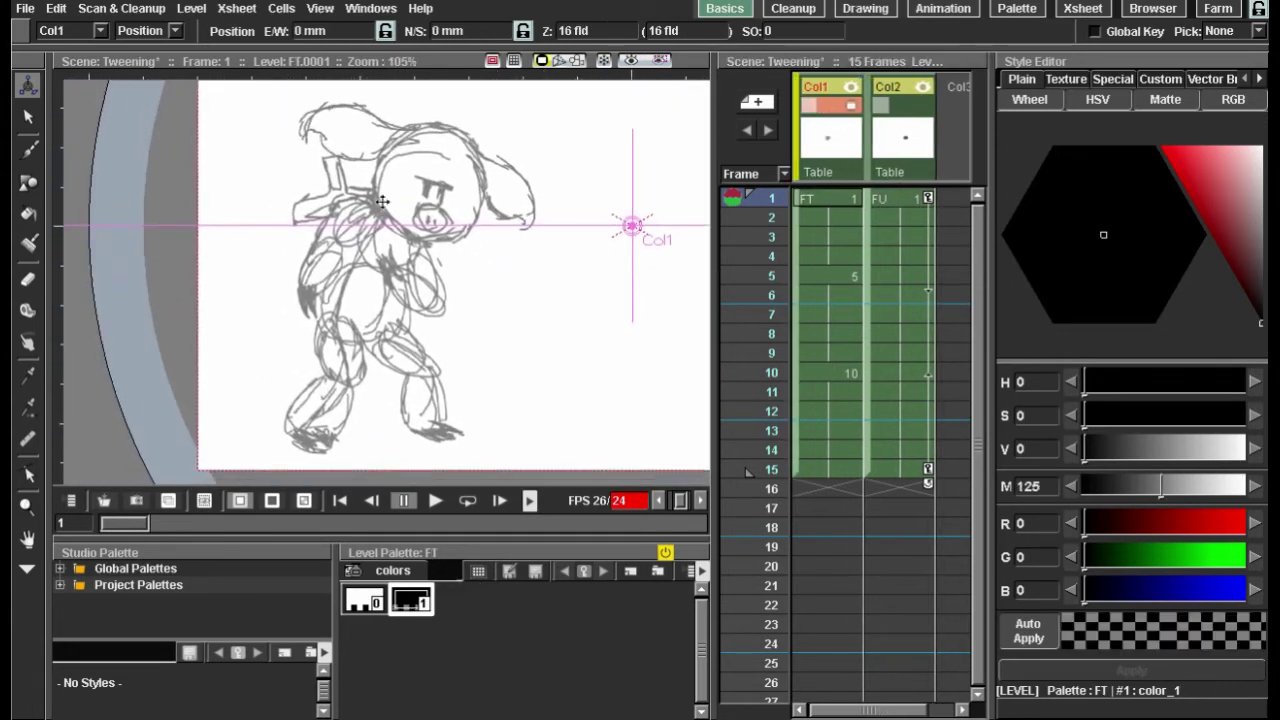
key("b")
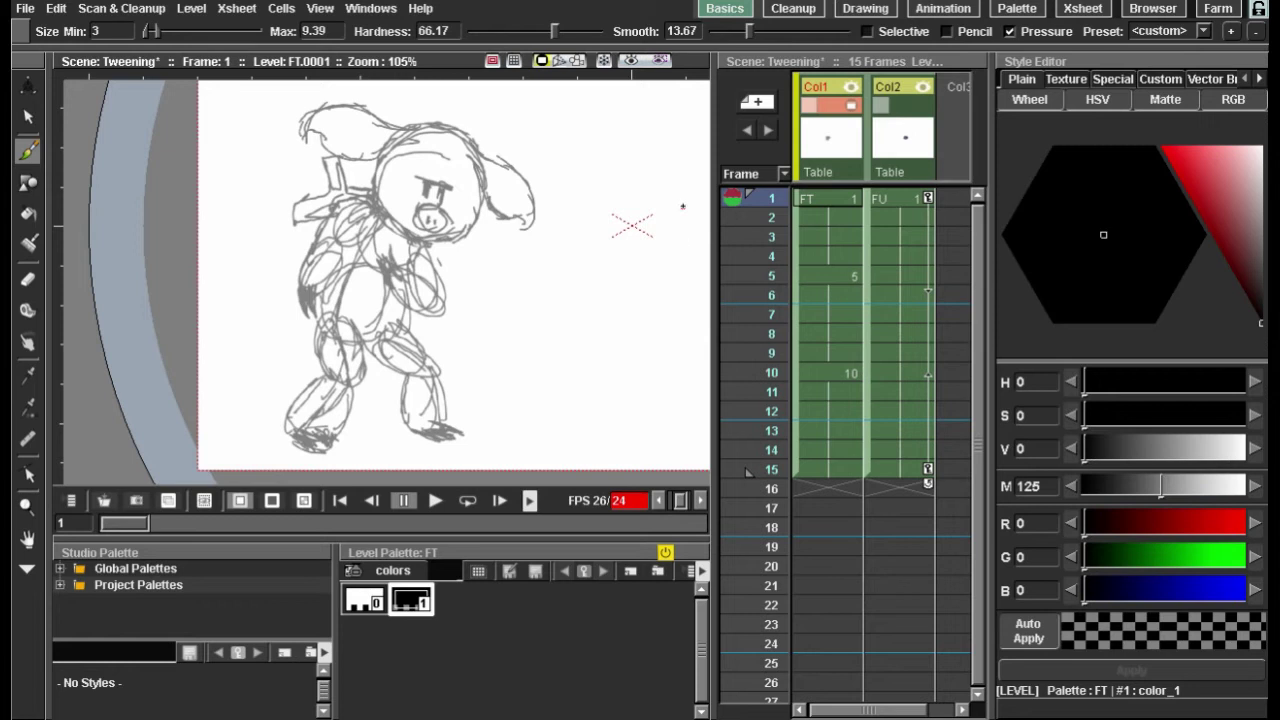
Step: Shorten the hold of Col1's frame 5 drawing so drawing 10 starts at frame 9, and play back the rough animation
left_click(836, 334)
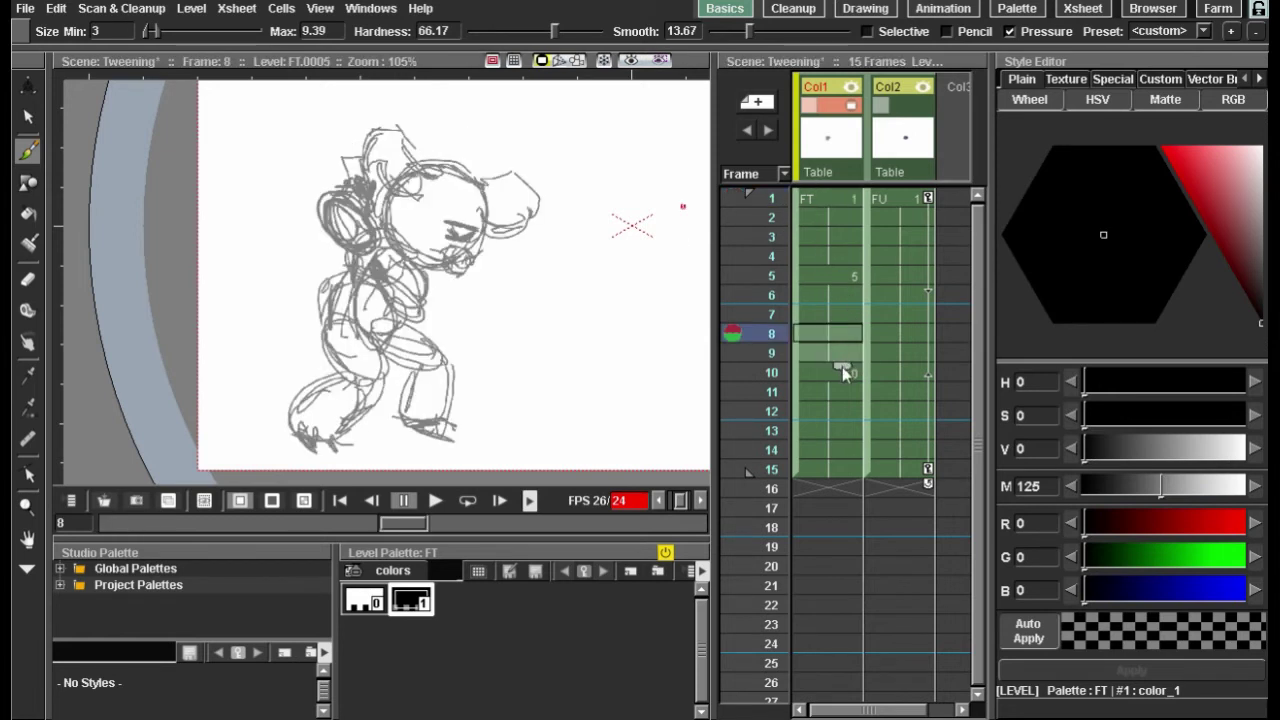
left_click_drag(842, 367, 840, 342)
left_click(838, 310)
left_click(835, 207)
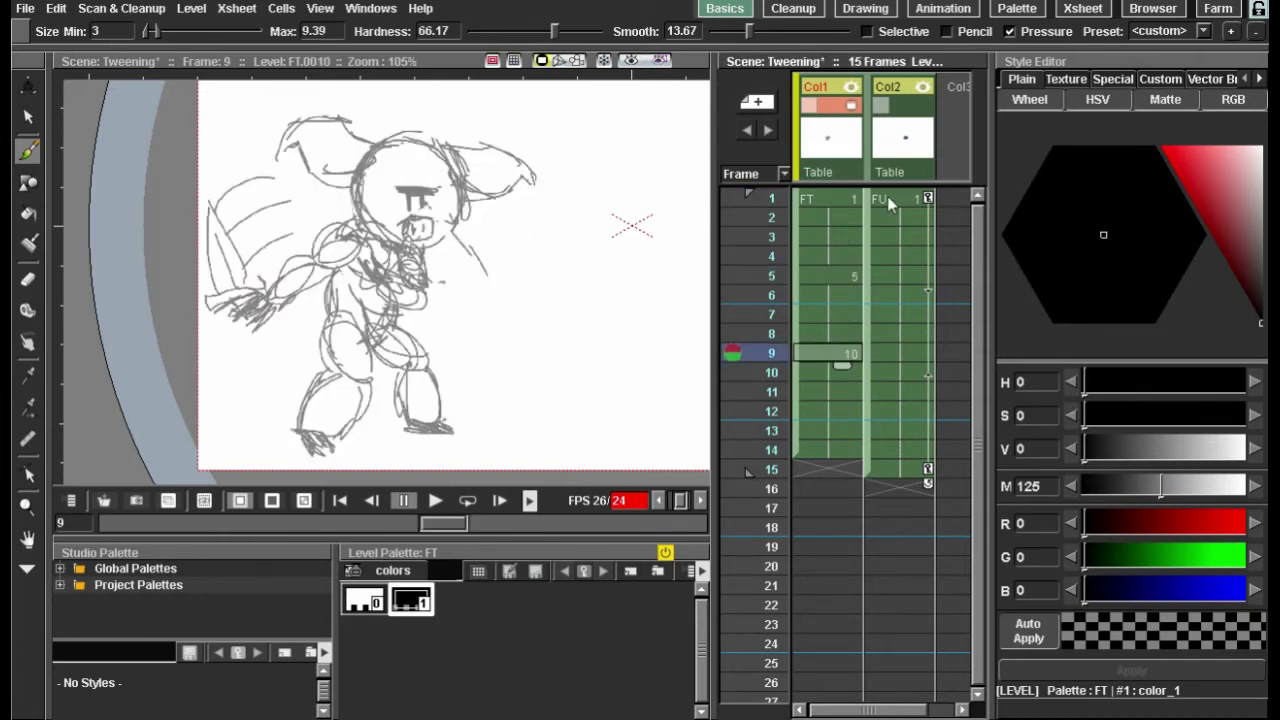
left_click(436, 503)
left_click(436, 503)
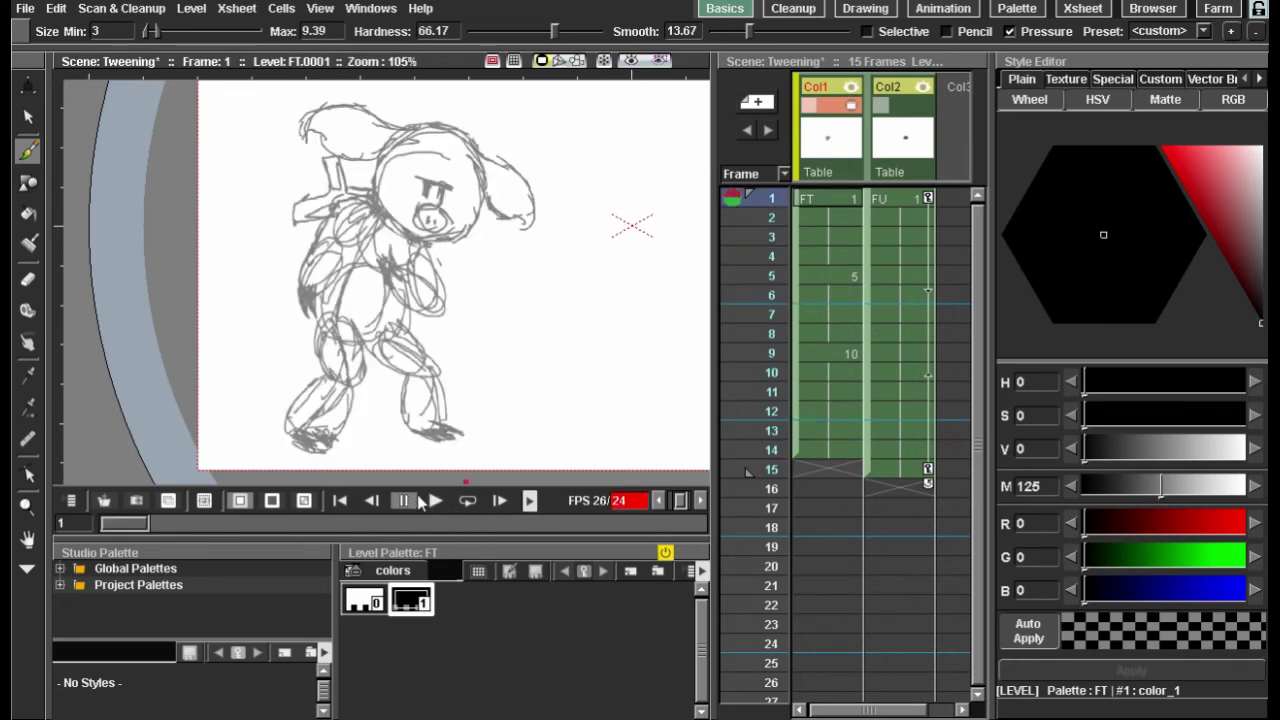
Step: Activate onion skin on Col1's frame 5 drawing and compare it with the frame 1 pose
left_click(850, 277)
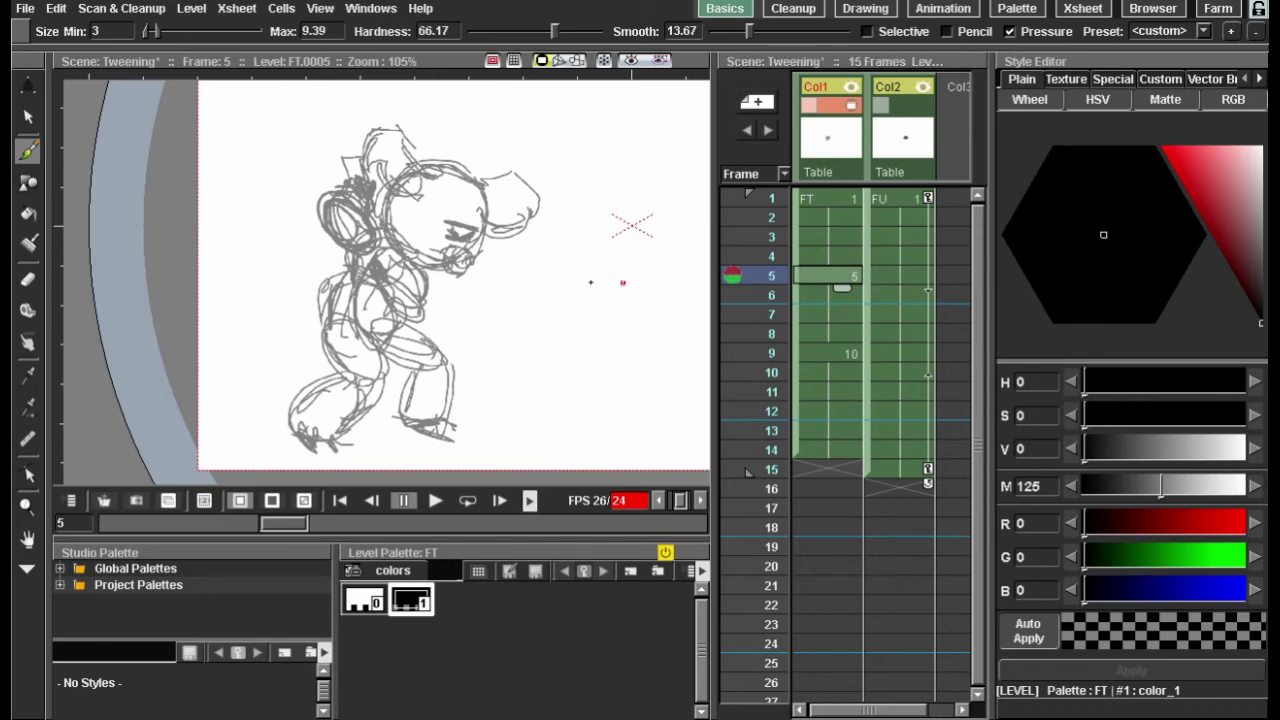
right_click(514, 268)
left_click(588, 363)
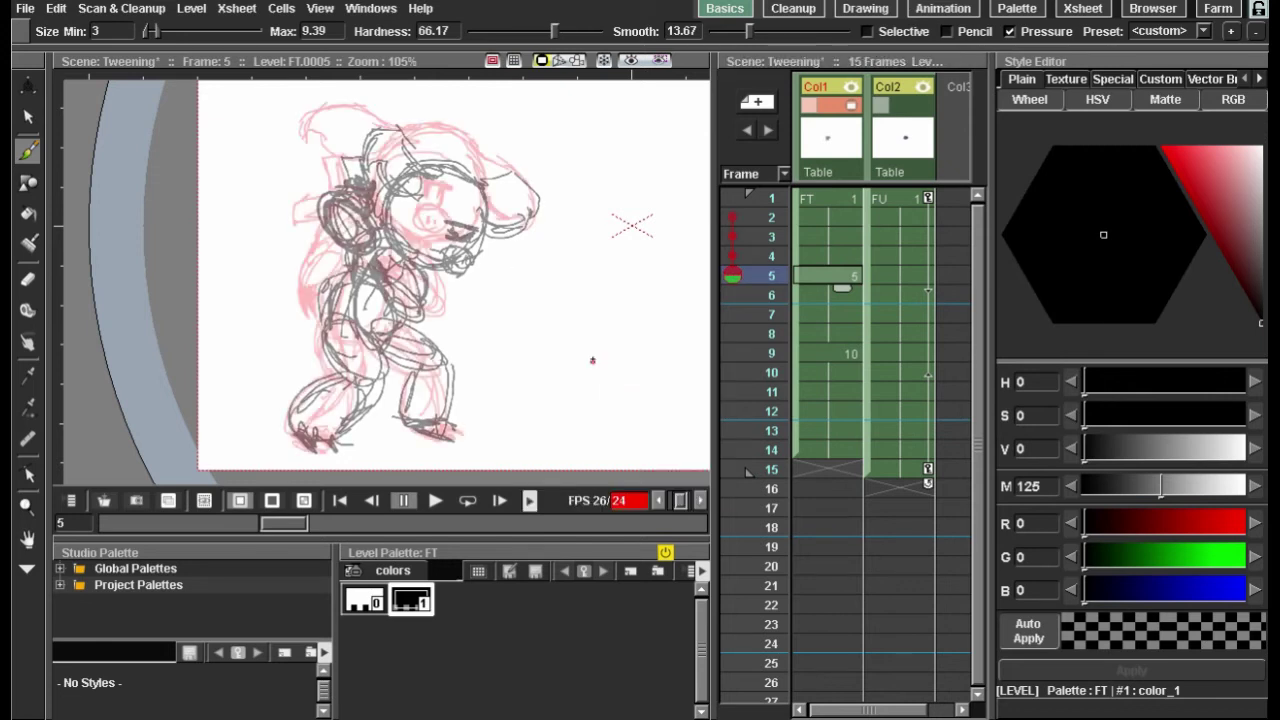
left_click(841, 202)
left_click(830, 271)
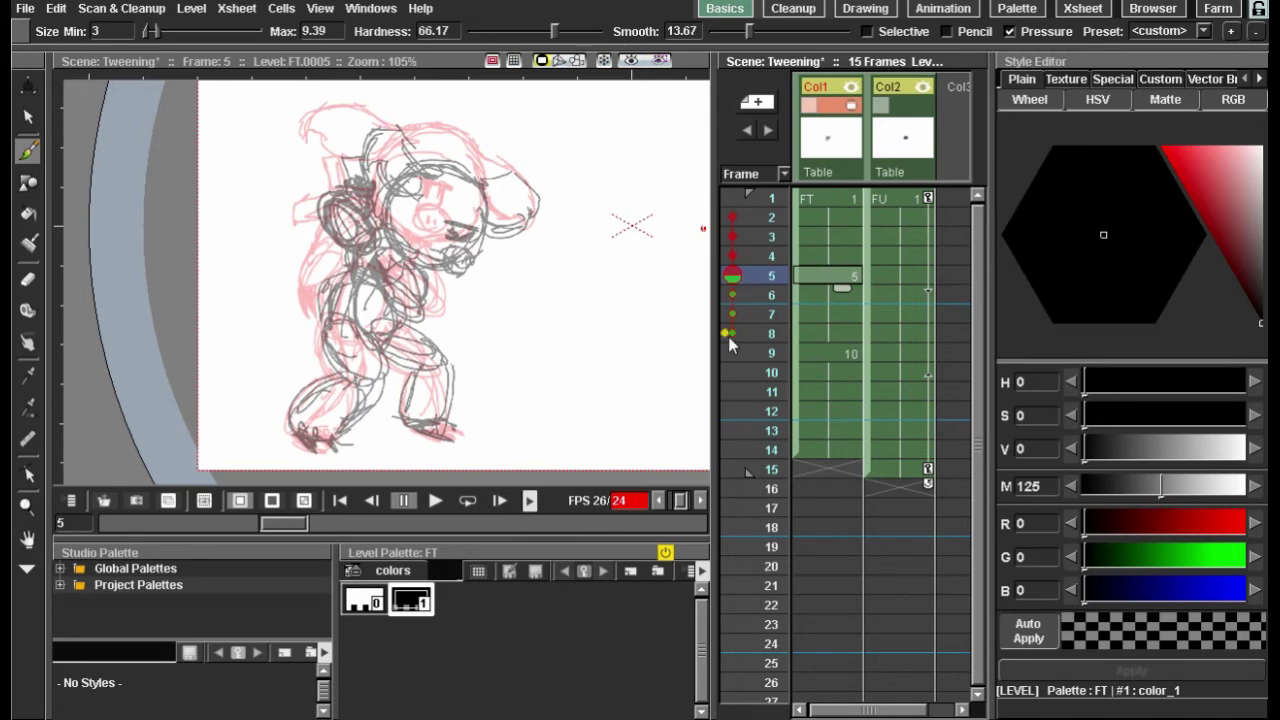
Step: Set the onion skin at frame 3 to show the two preceding frames and the two following frames, 4 and 5
left_click(829, 238)
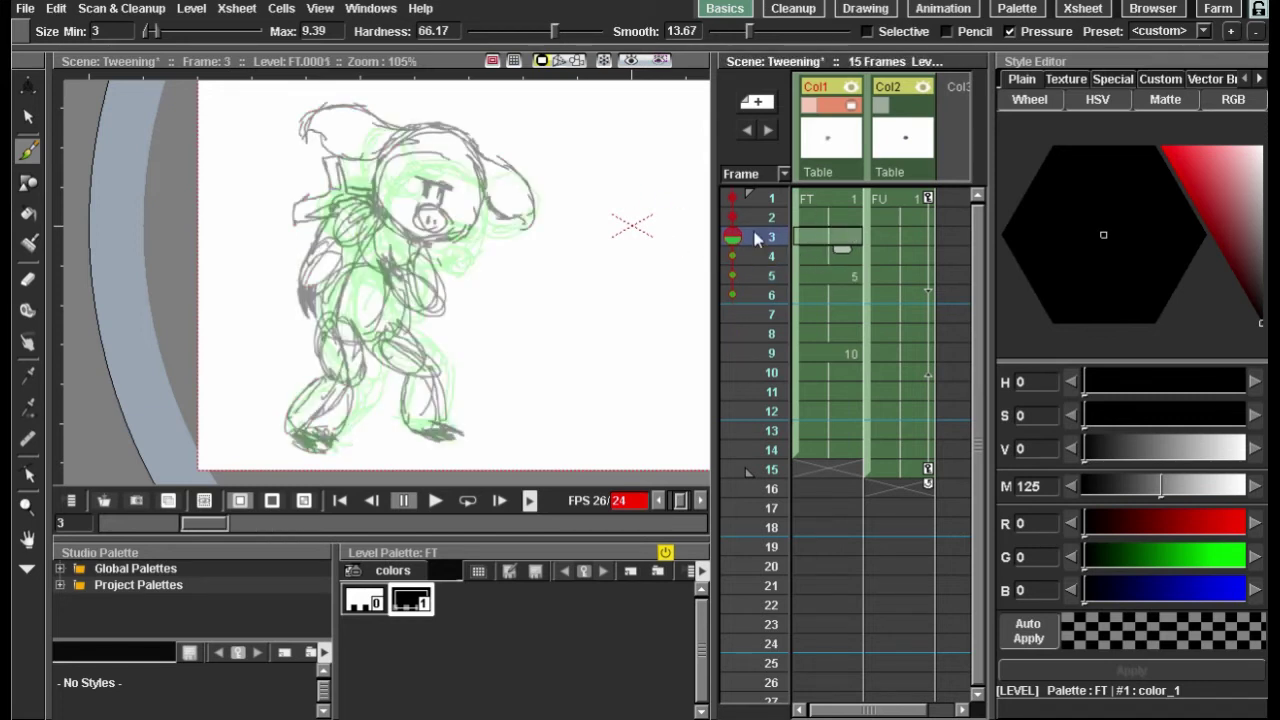
left_click_drag(734, 293, 731, 279)
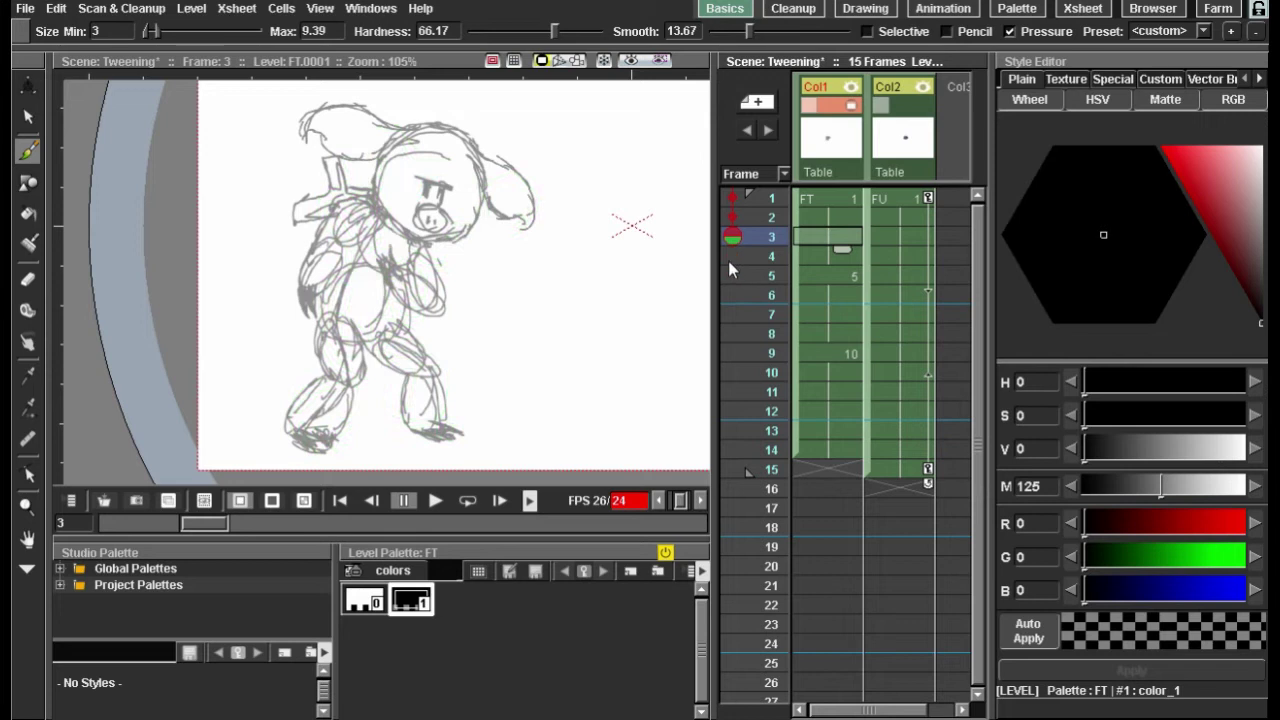
left_click(818, 290)
left_click(827, 238)
left_click(829, 197)
left_click(835, 234)
left_click_drag(733, 262, 733, 278)
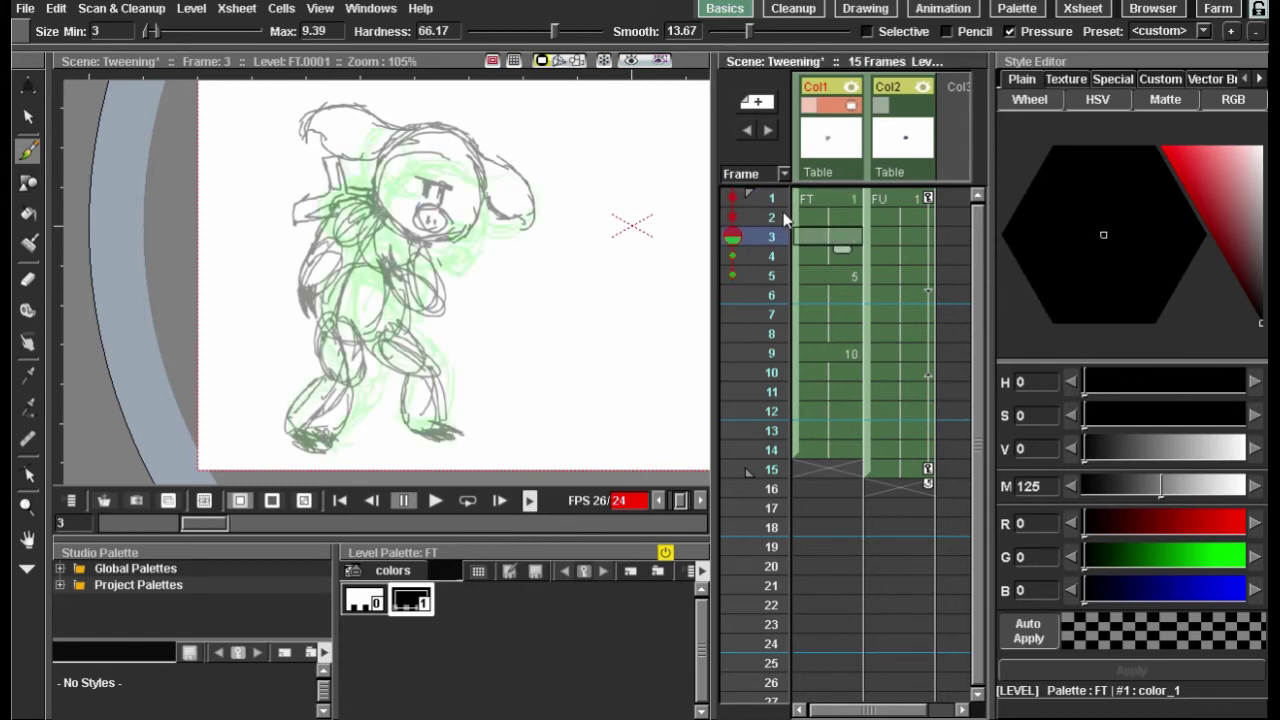
Step: Draw a rough circle for the head in Col1 at frame 3, midway between the two onion-skinned heads
left_click_drag(426, 298, 469, 290)
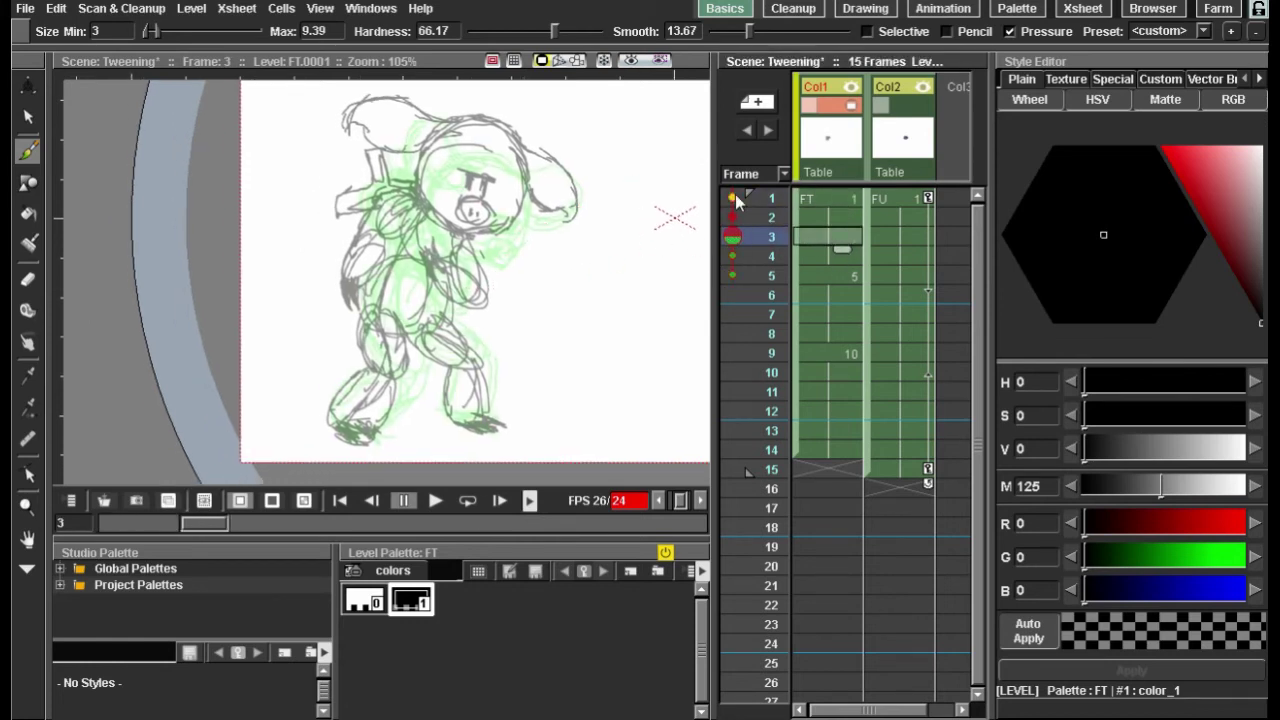
scroll(537, 230, "up", 1)
scroll(582, 237, "up", 2)
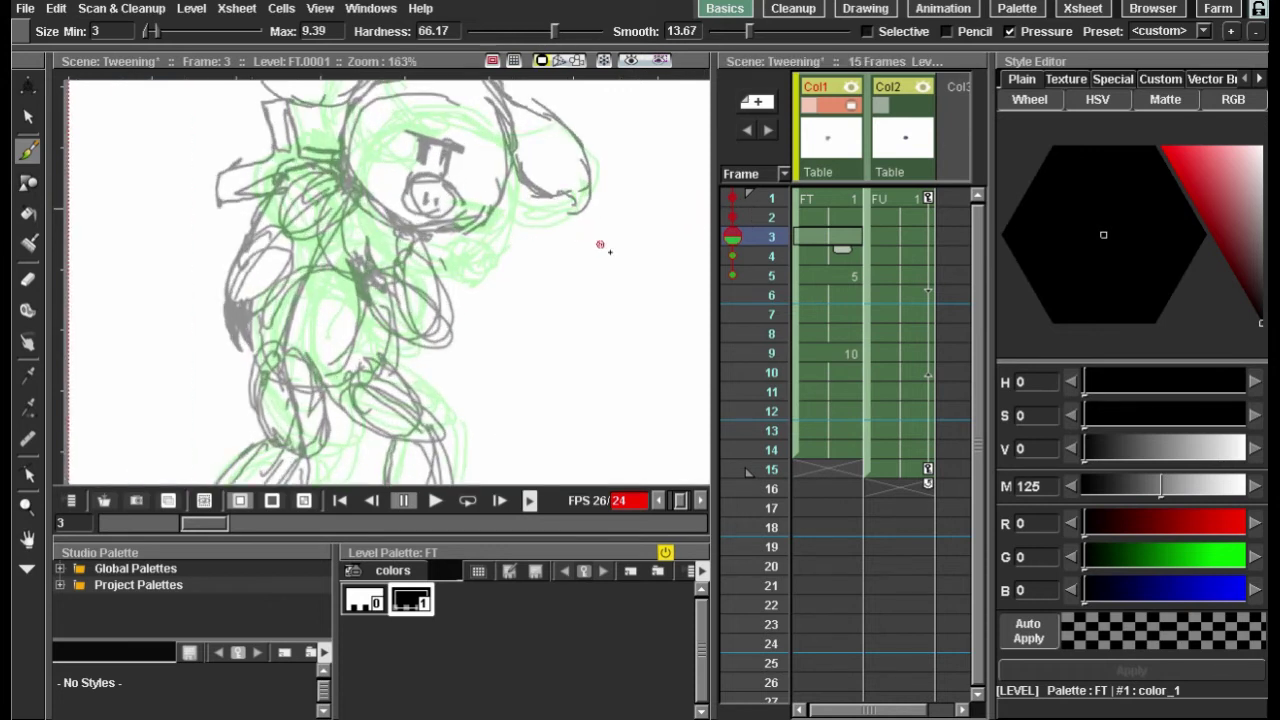
left_click_drag(608, 249, 597, 260)
left_click_drag(364, 200, 312, 225)
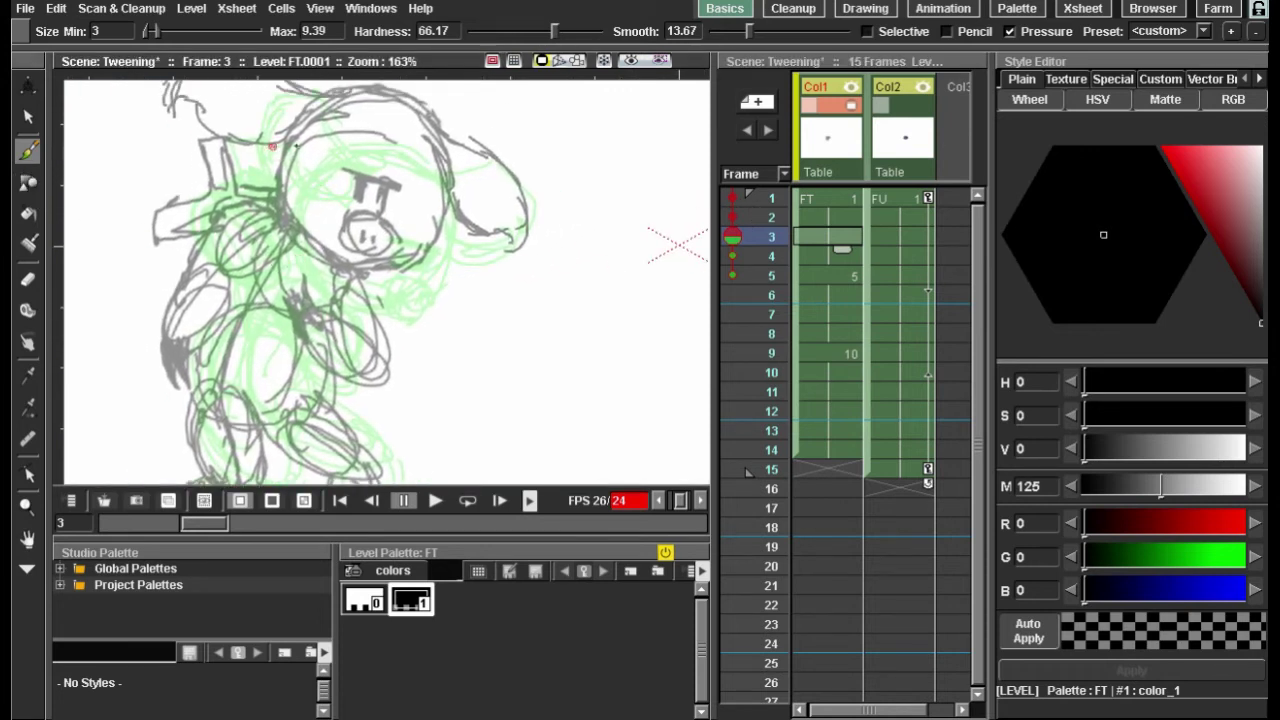
left_click_drag(342, 168, 346, 178)
left_click(835, 233)
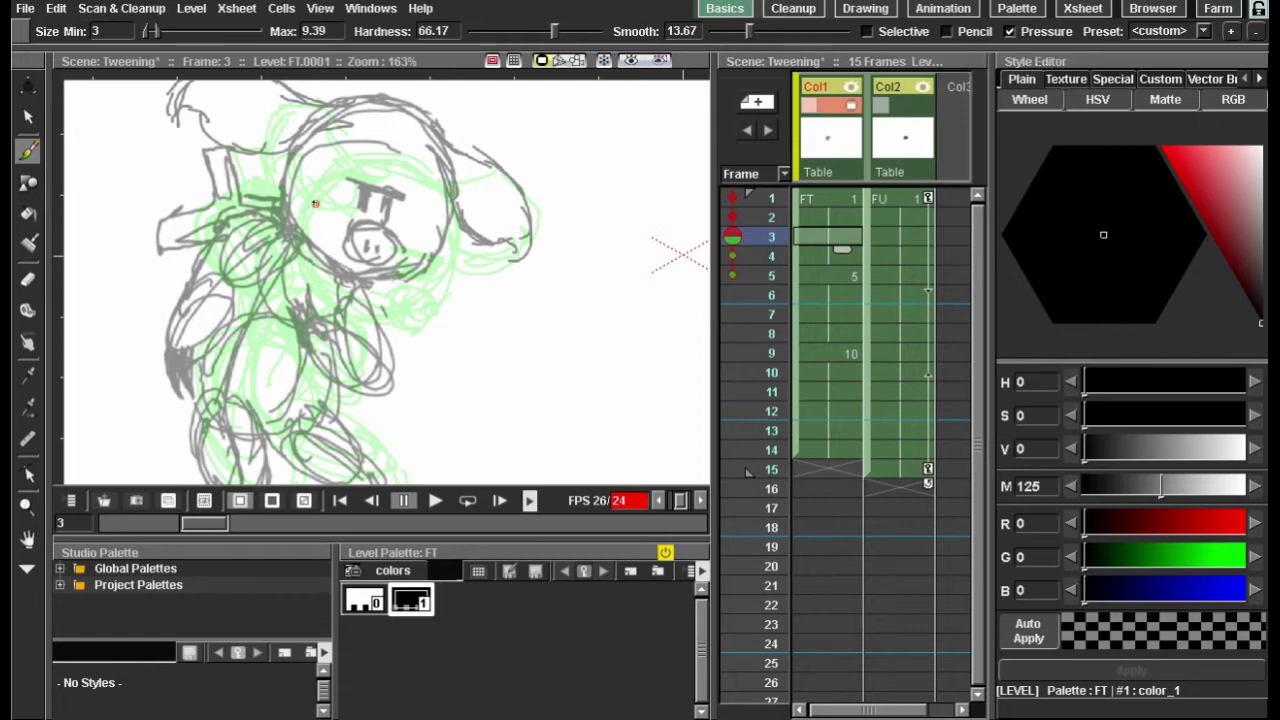
mouse_move(311, 206)
left_mouse_down()
mouse_move(330, 160)
mouse_move(380, 140)
mouse_move(450, 175)
mouse_move(318, 194)
mouse_move(430, 140)
mouse_move(470, 205)
mouse_move(466, 240)
left_mouse_up()
mouse_move(316, 195)
left_mouse_down()
mouse_move(338, 292)
mouse_move(414, 314)
mouse_move(352, 300)
mouse_move(460, 288)
left_mouse_up()
left_click_drag(466, 215, 420, 300)
mouse_move(470, 245)
left_mouse_down()
mouse_move(410, 306)
mouse_move(380, 306)
mouse_move(306, 244)
left_mouse_up()
mouse_move(328, 288)
left_mouse_down()
mouse_move(310, 212)
mouse_move(352, 142)
left_mouse_up()
left_click_drag(308, 246, 194, 236)
scroll(168, 220, "up", 2)
Step: Select the frame 3 head circle with a freehand selection, then resize and reposition it between the onion-skinned heads
left_click(30, 117)
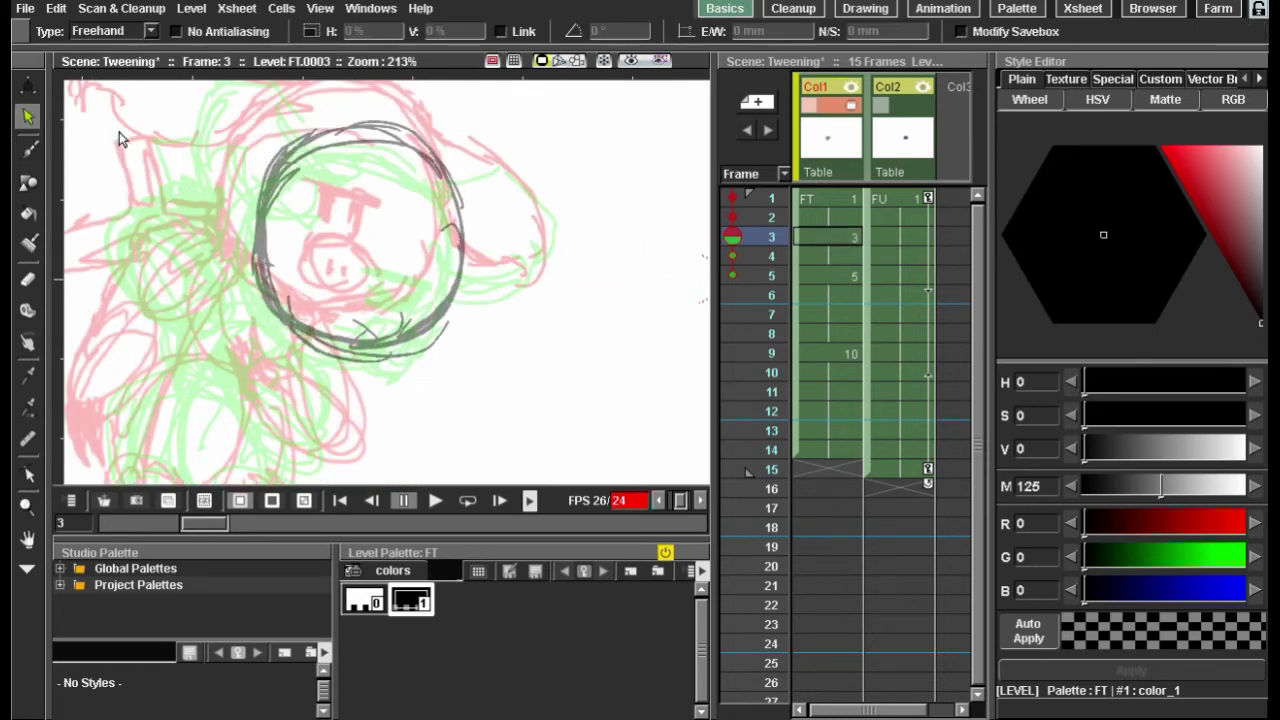
scroll(330, 225, "down", 2)
mouse_move(470, 148)
left_mouse_down()
mouse_move(254, 187)
mouse_move(468, 192)
left_mouse_up()
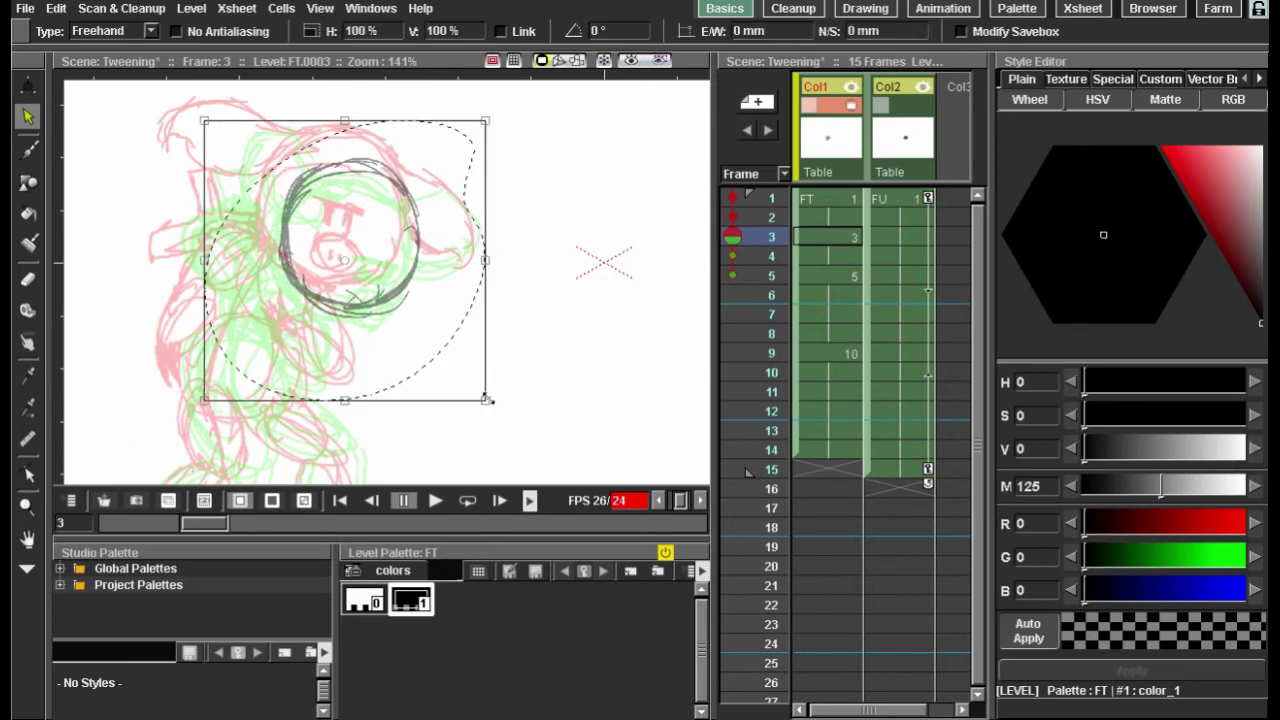
left_click_drag(487, 402, 513, 424)
mouse_move(460, 377)
left_mouse_down()
mouse_move(431, 335)
mouse_move(443, 380)
mouse_move(440, 366)
left_mouse_up()
left_click_drag(491, 122, 486, 133)
left_click_drag(429, 244, 420, 217)
left_click(28, 150)
Step: Reselect the frame 3 head circle with a freehand selection and nudge it slightly upward between the neighbouring poses
scroll(250, 265, "up", 3)
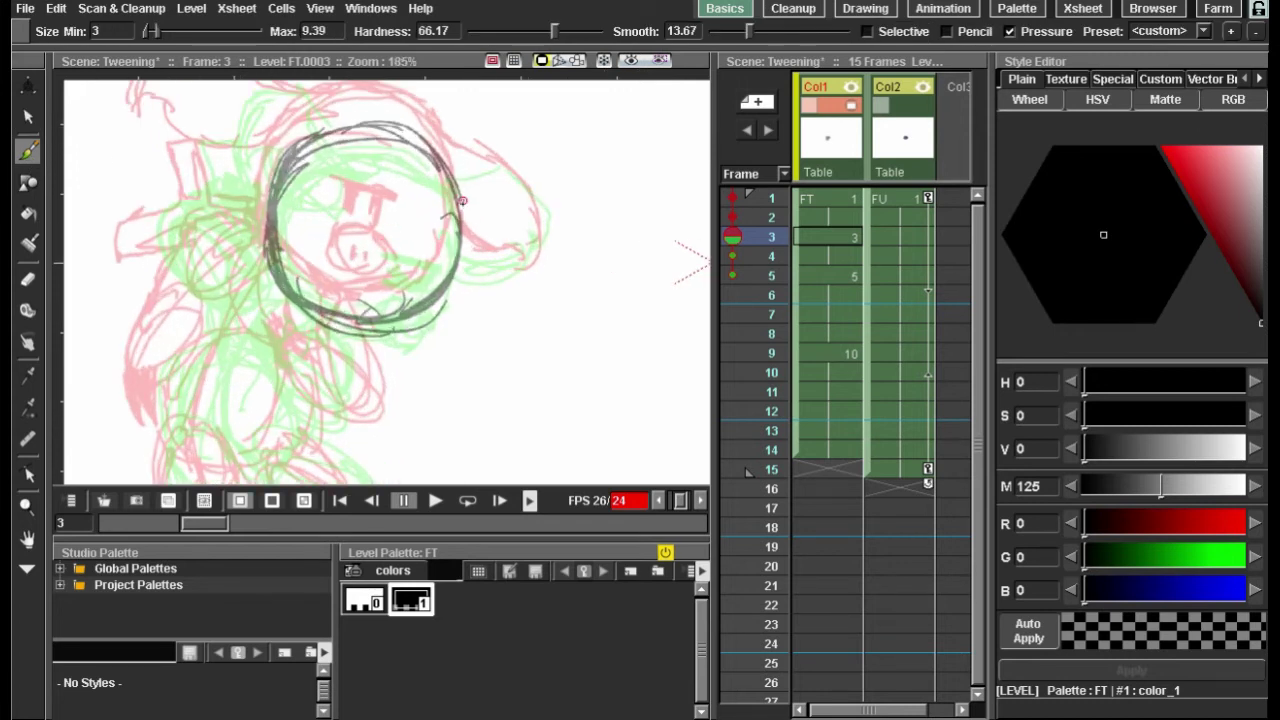
mouse_move(430, 202)
left_mouse_down()
mouse_move(456, 253)
mouse_move(445, 245)
left_mouse_up()
left_click(28, 117)
scroll(350, 198, "down", 1)
mouse_move(452, 124)
left_mouse_down()
mouse_move(487, 382)
mouse_move(504, 188)
left_mouse_up()
mouse_move(448, 264)
left_mouse_down()
mouse_move(470, 209)
mouse_move(452, 257)
left_mouse_up()
left_click(28, 149)
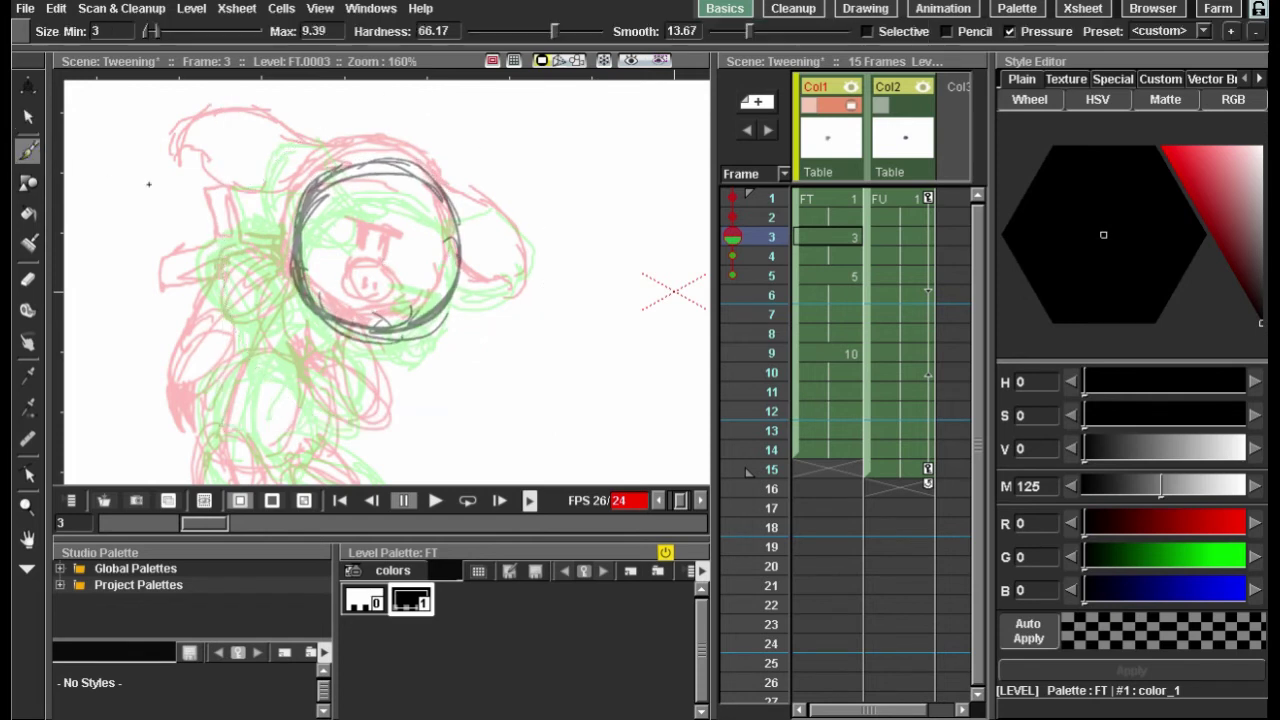
Step: Erase the head circle's rough lower edge and redraw that curve with the Brush tool
scroll(430, 291, "up", 3)
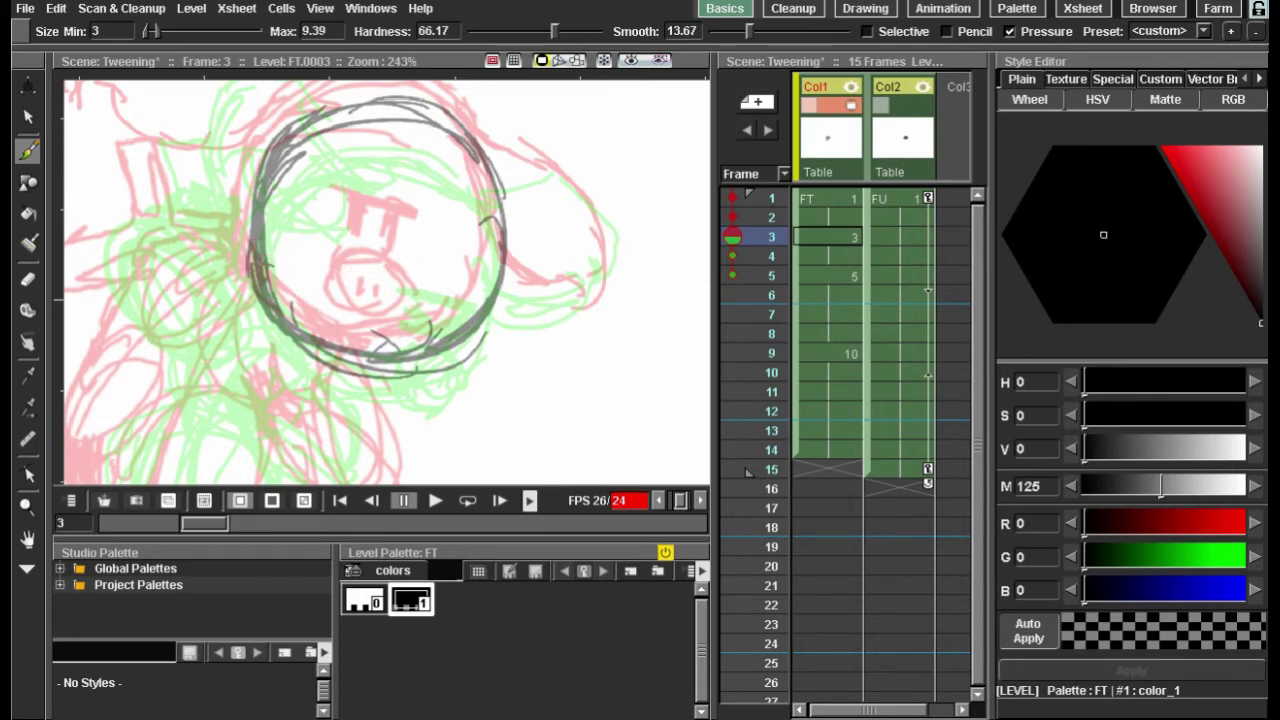
left_click(28, 280)
mouse_move(503, 374)
left_mouse_down()
mouse_move(466, 398)
mouse_move(354, 394)
left_mouse_up()
key("b")
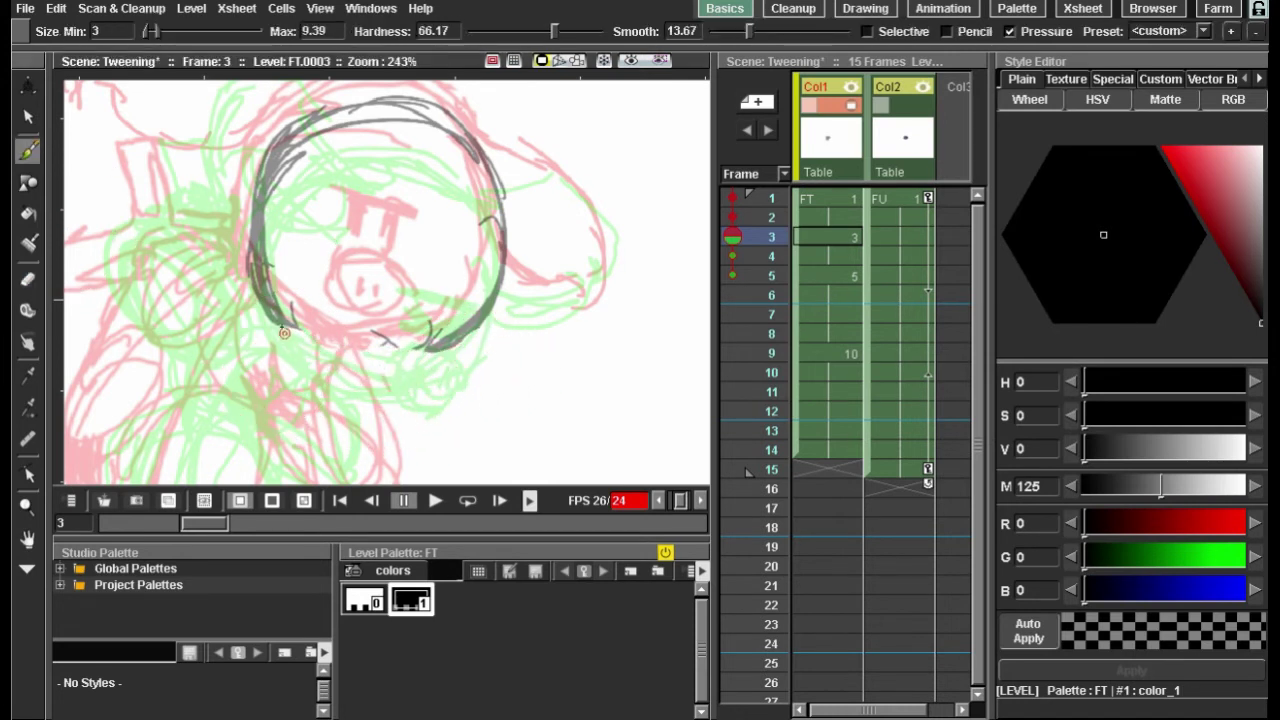
mouse_move(281, 324)
left_mouse_down()
mouse_move(339, 358)
mouse_move(423, 355)
mouse_move(347, 357)
left_mouse_up()
left_click_drag(298, 320, 350, 350)
mouse_move(267, 256)
left_mouse_down()
mouse_move(309, 329)
mouse_move(290, 330)
mouse_move(372, 380)
mouse_move(411, 361)
left_mouse_up()
scroll(383, 311, "down", 1)
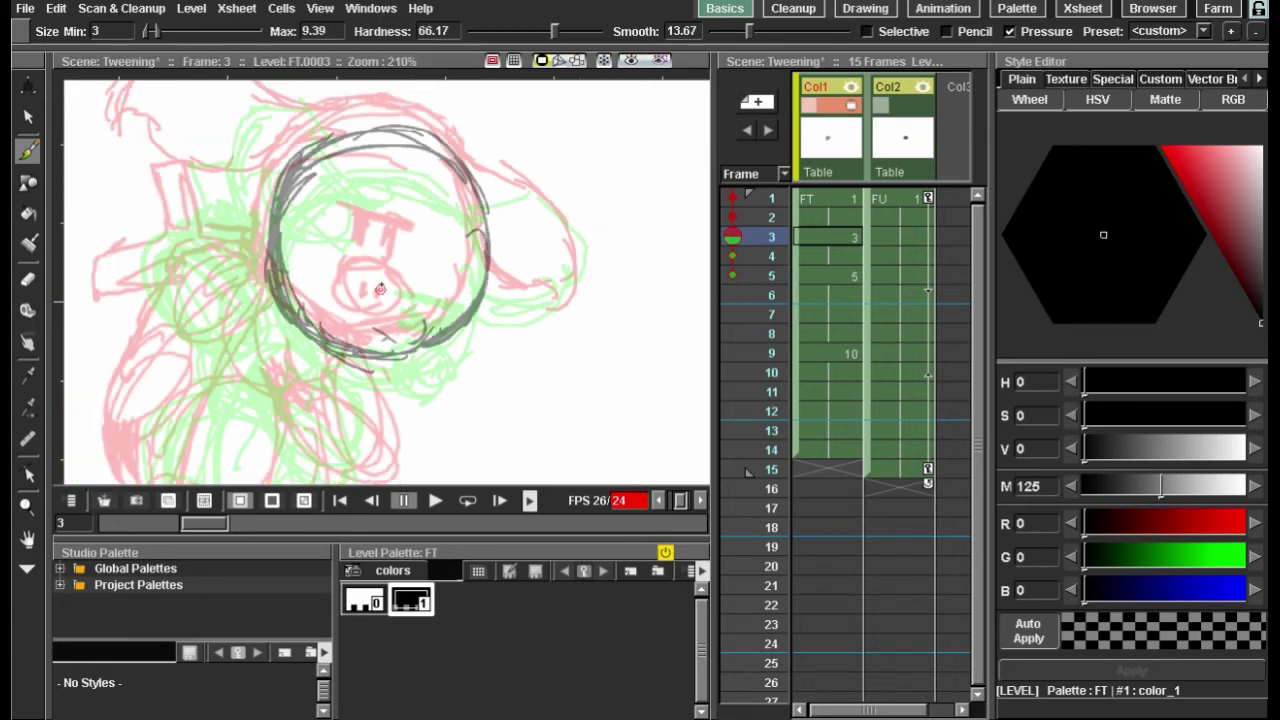
Step: Examine the head and face placement at frames 5 and 1 against the frame 3 inbetween
left_click_drag(389, 260, 443, 262)
scroll(440, 248, "down", 3)
scroll(414, 217, "up", 5)
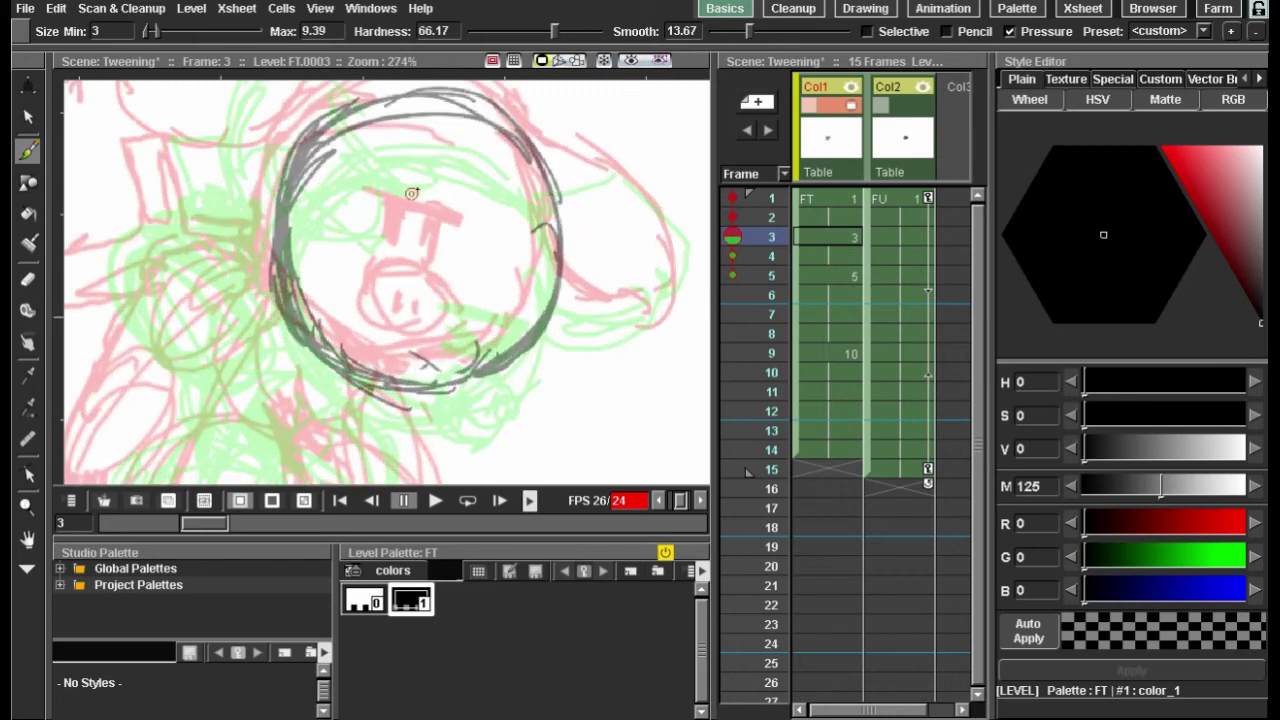
scroll(436, 174, "down", 6)
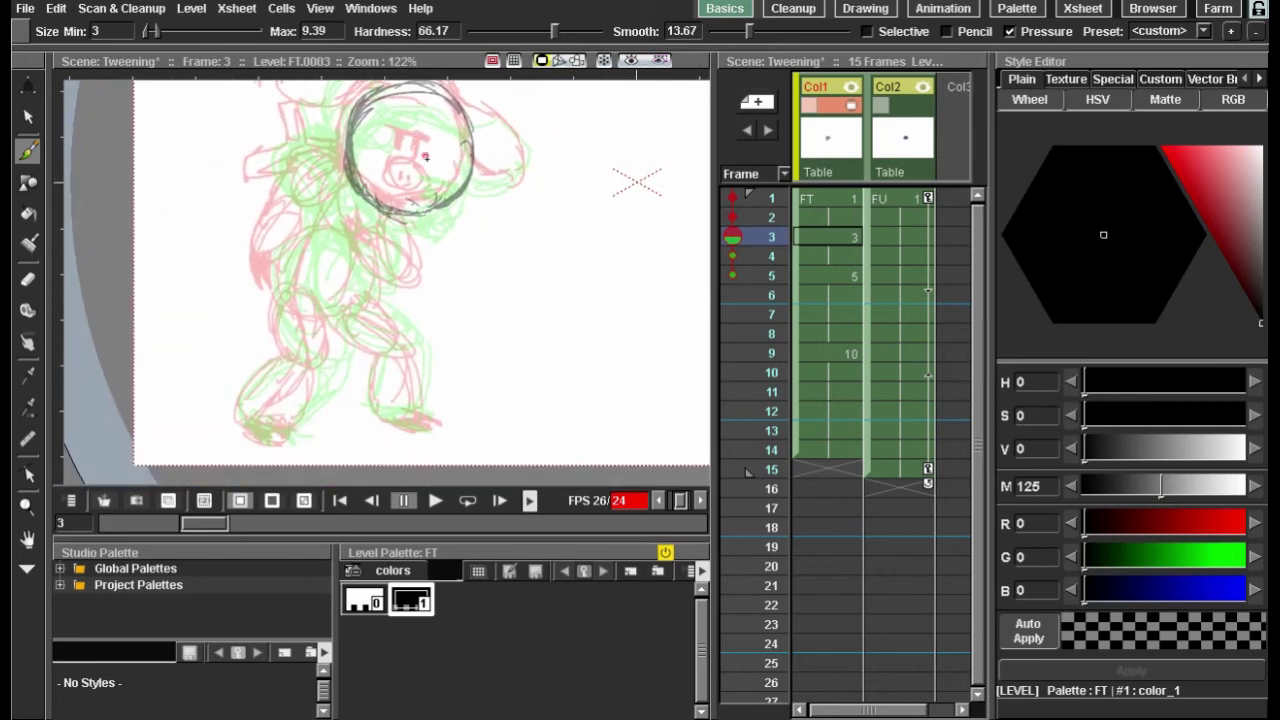
scroll(344, 193, "up", 5)
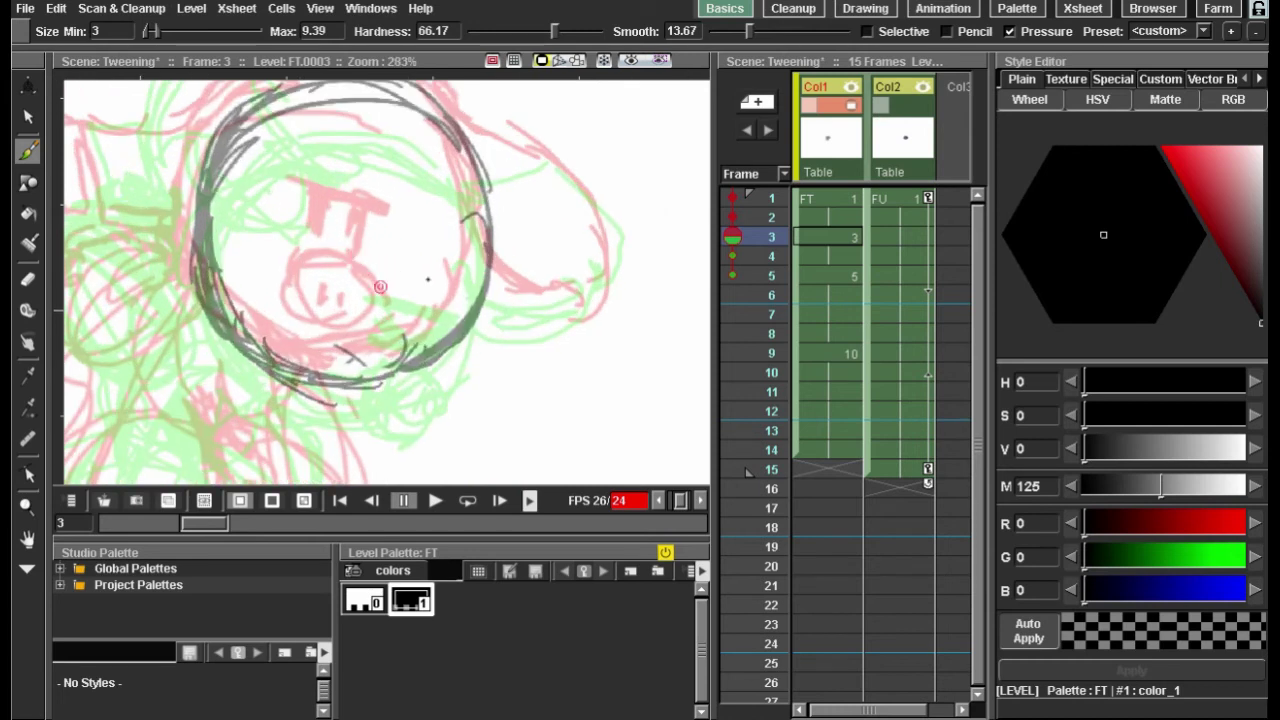
left_click(846, 276)
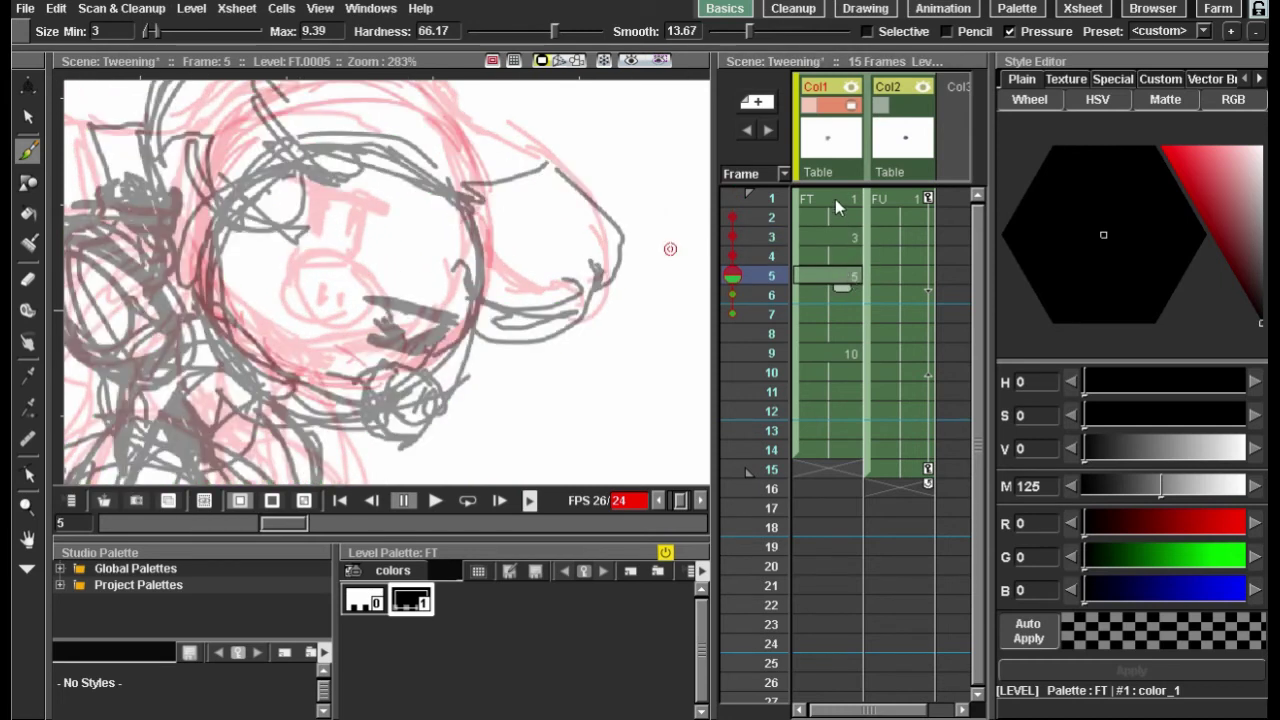
left_click(834, 198)
left_click(833, 237)
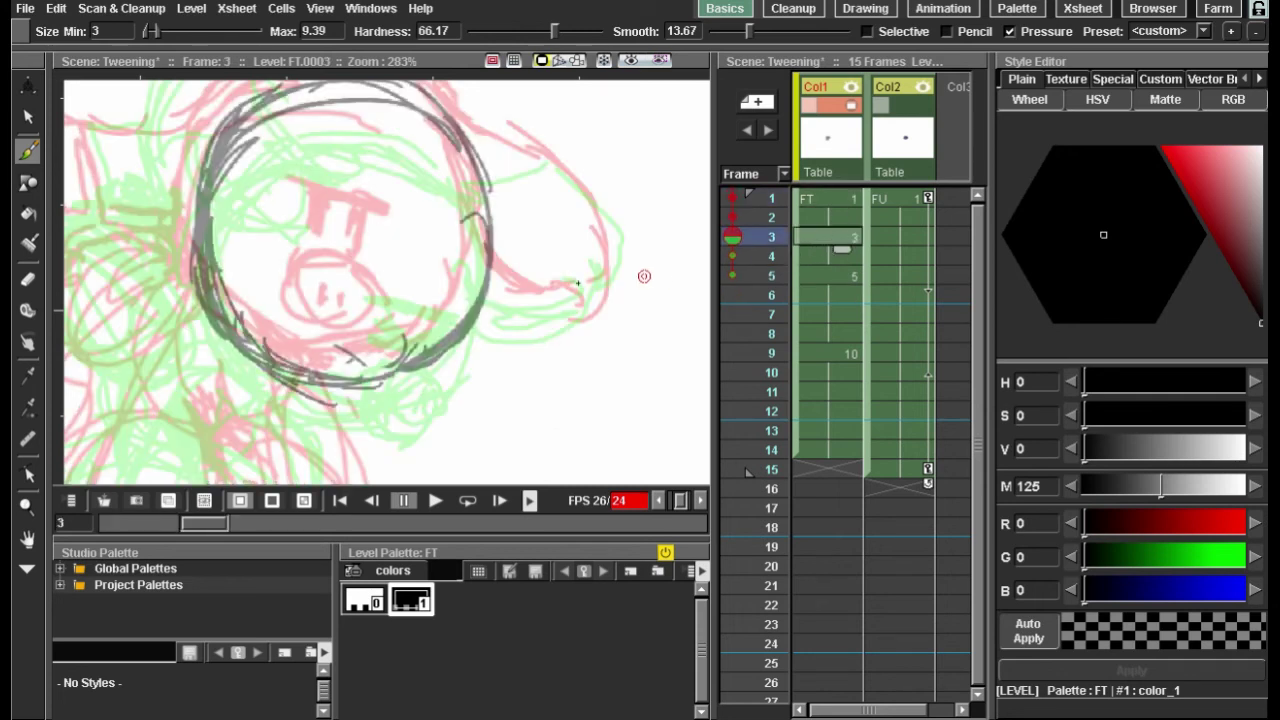
Step: Draw a curved vertical centre guide on the frame 3 head and rough in the facial features and ears around it
mouse_move(402, 116)
left_mouse_down()
mouse_move(403, 232)
mouse_move(380, 296)
left_mouse_up()
left_click_drag(405, 170, 350, 358)
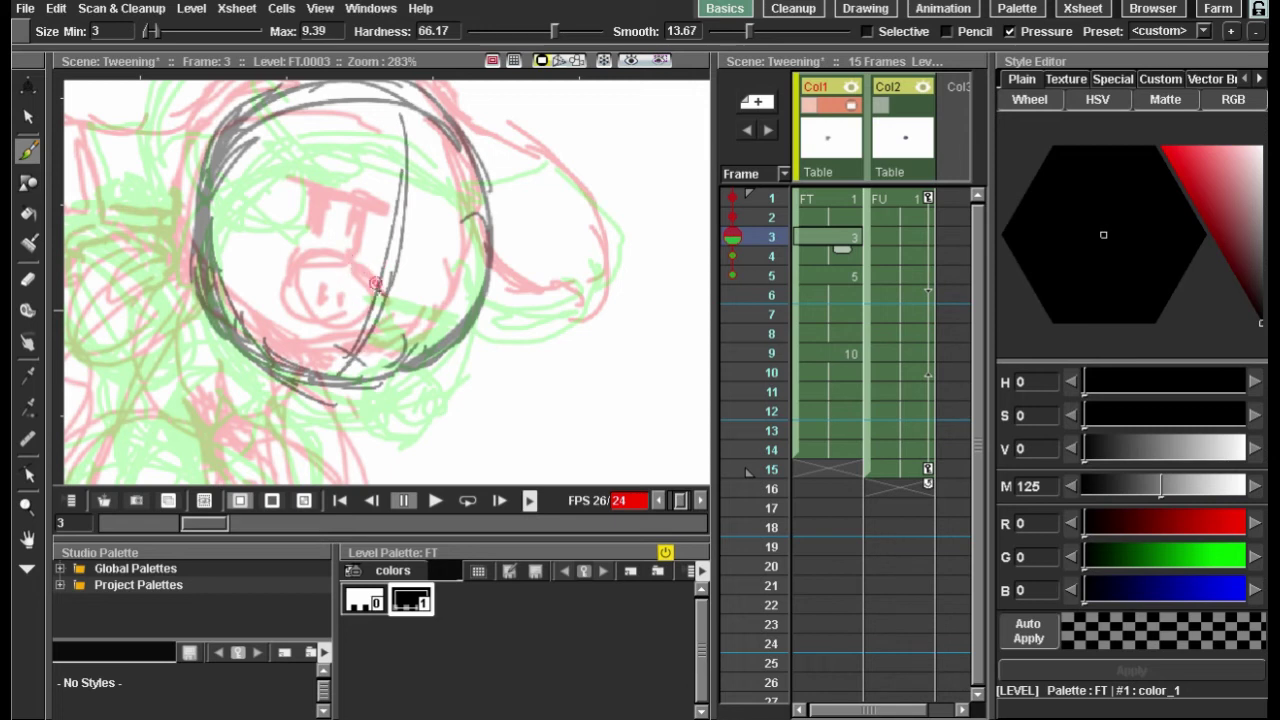
mouse_move(386, 302)
left_mouse_down()
mouse_move(410, 354)
mouse_move(355, 309)
mouse_move(410, 357)
mouse_move(358, 299)
mouse_move(389, 336)
left_mouse_up()
left_click(389, 324)
mouse_move(401, 237)
left_mouse_down()
mouse_move(395, 262)
mouse_move(370, 232)
mouse_move(421, 240)
left_mouse_up()
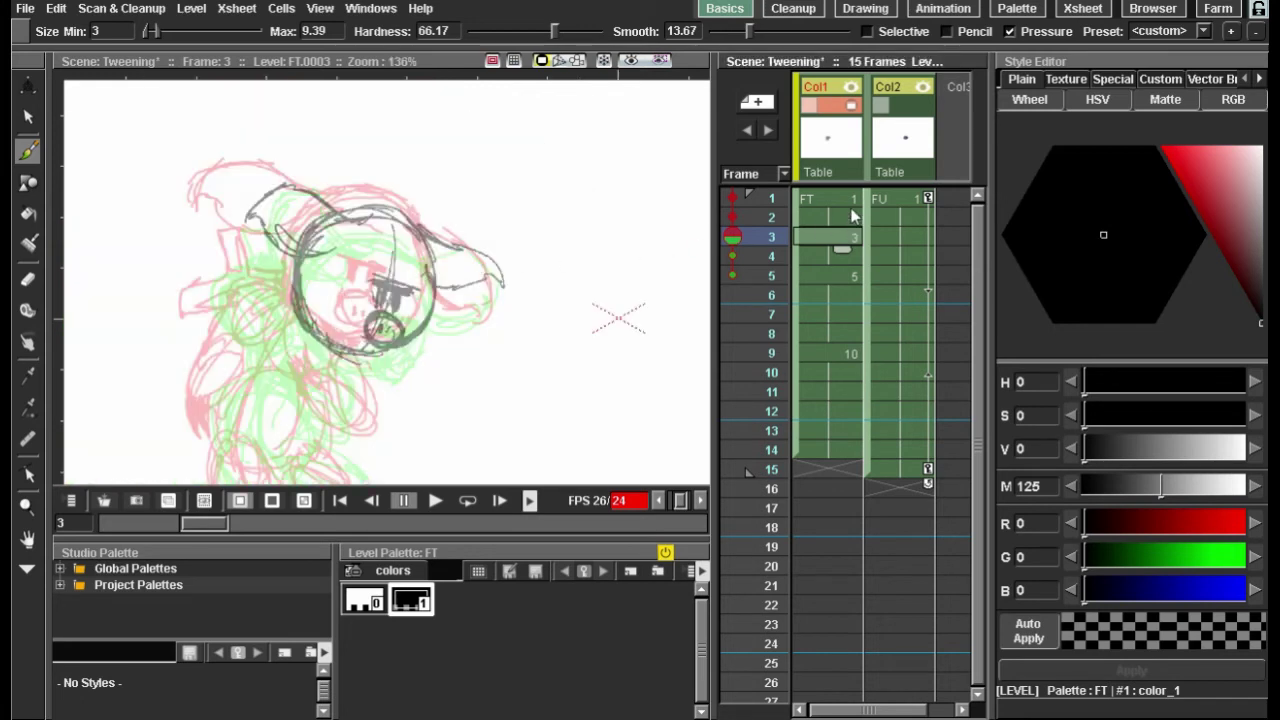
Step: Select the frame 3 head sketch with a freehand selection and nudge it slightly left and down, judging it against frames 1 and 5
left_click(851, 205)
left_click(840, 241)
left_click(840, 279)
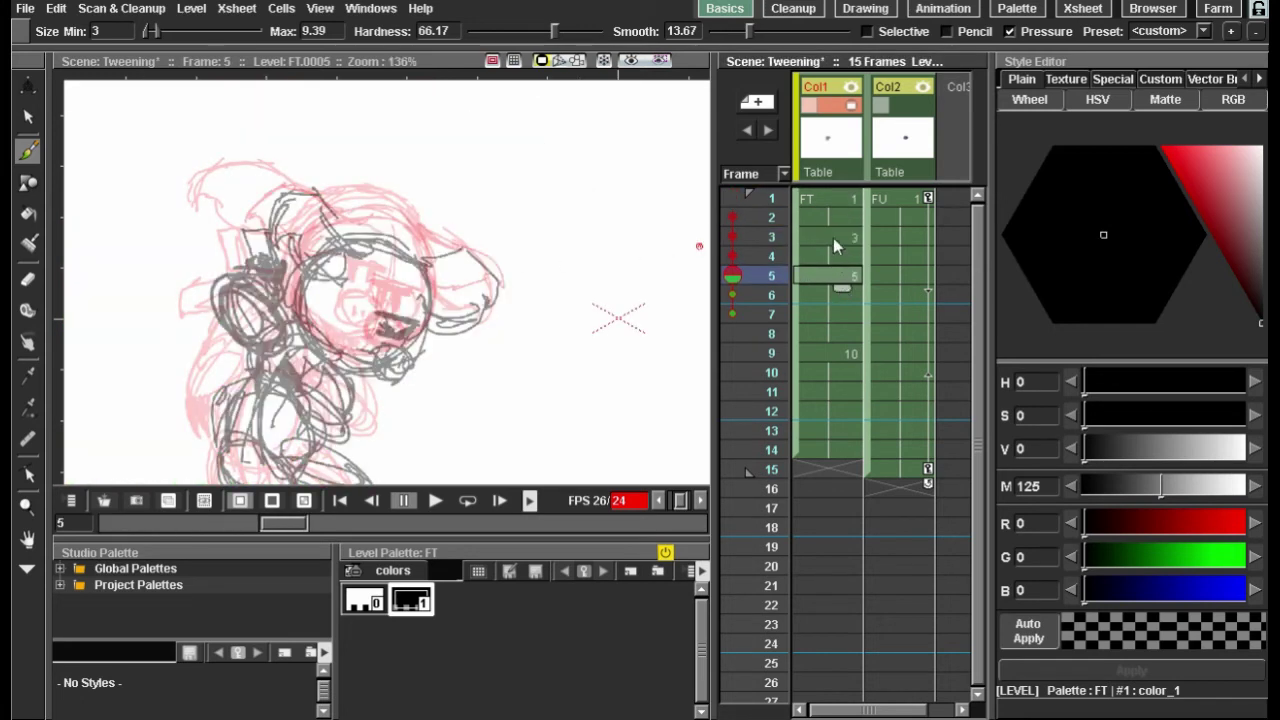
left_click(833, 234)
left_click(838, 278)
left_click(841, 238)
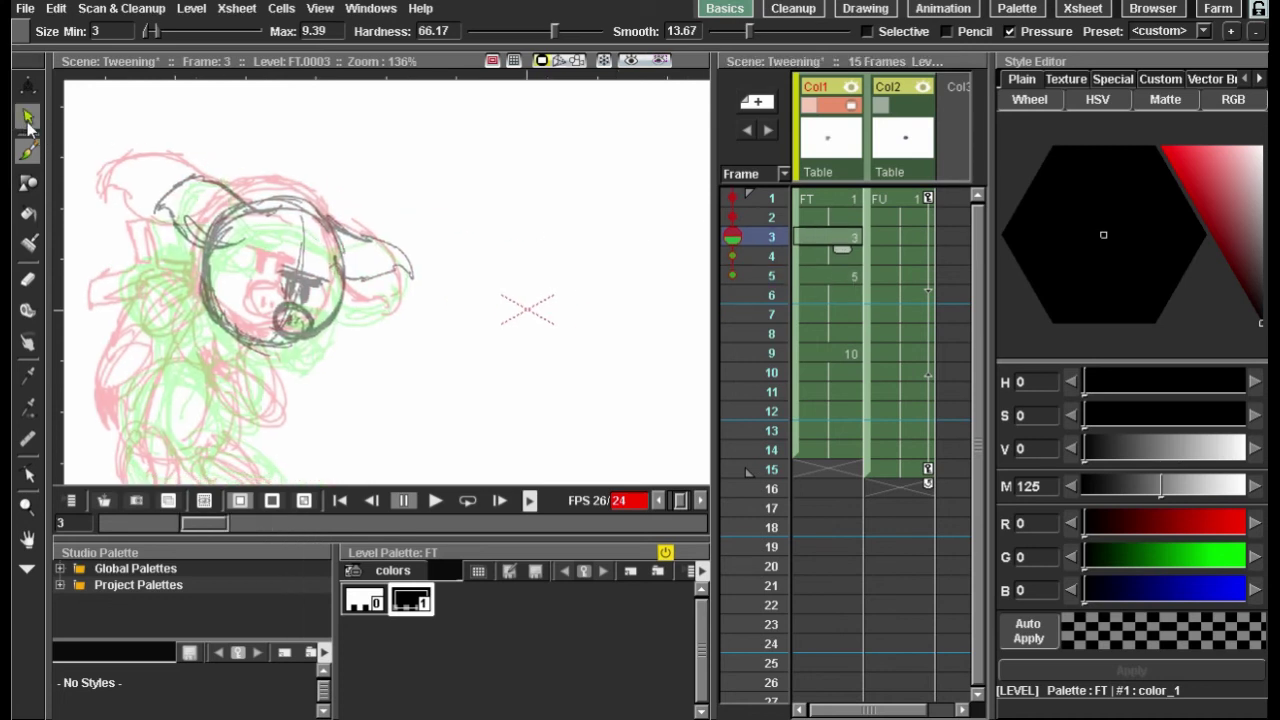
left_click(28, 116)
left_click_drag(197, 109, 362, 148)
left_click_drag(360, 200, 354, 209)
Step: Flip between frames 1, 3 and 5 to check the spacing of the head and ears
left_click(843, 278)
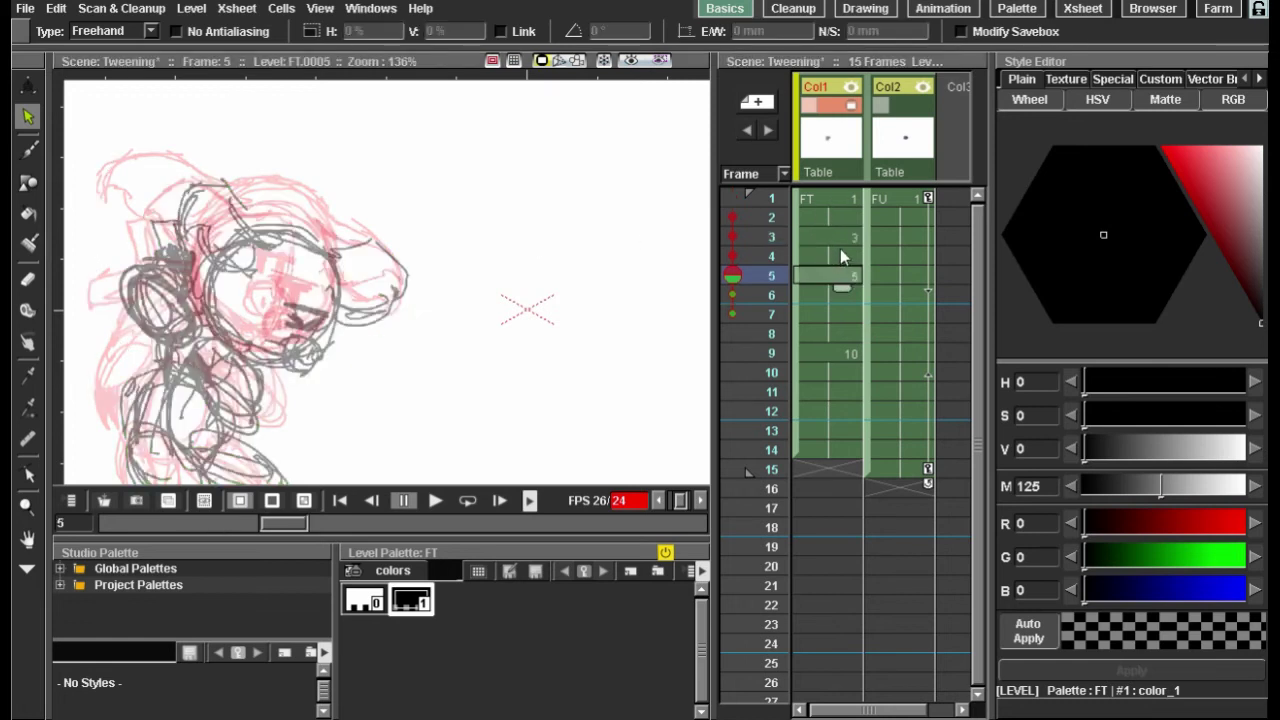
left_click(840, 239)
left_click(836, 198)
left_click(838, 239)
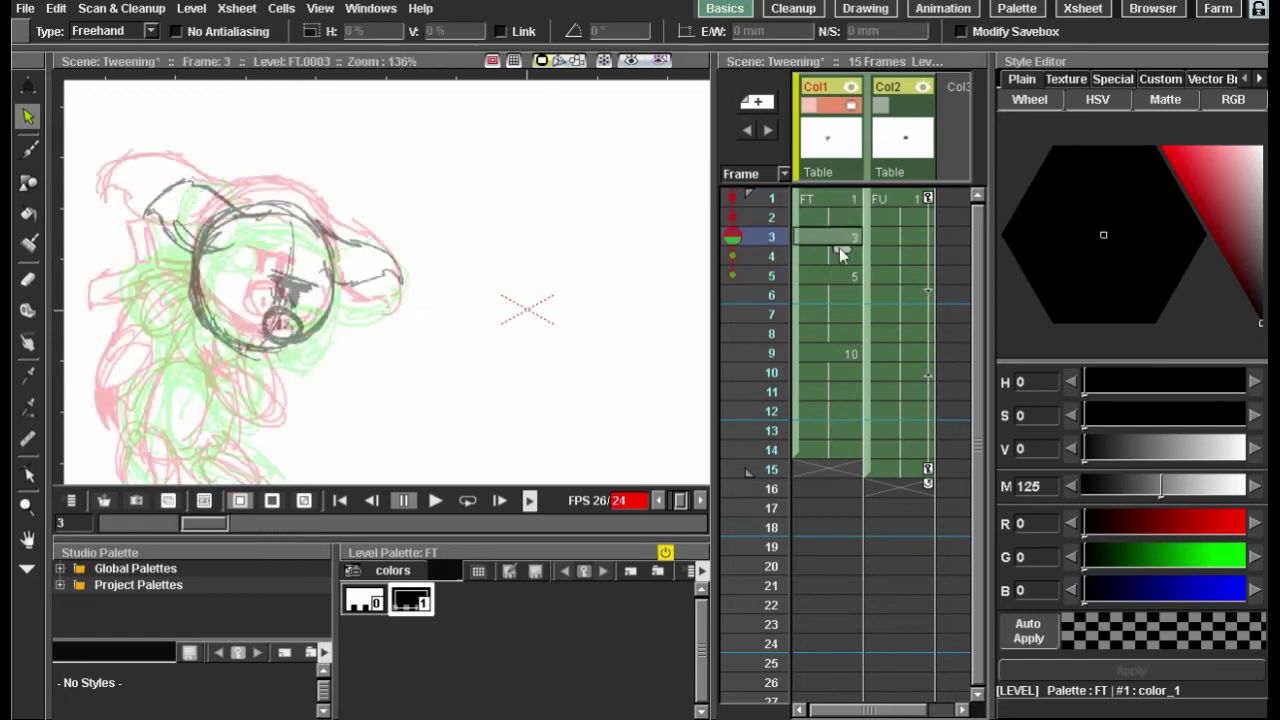
left_click(836, 277)
left_click(832, 222)
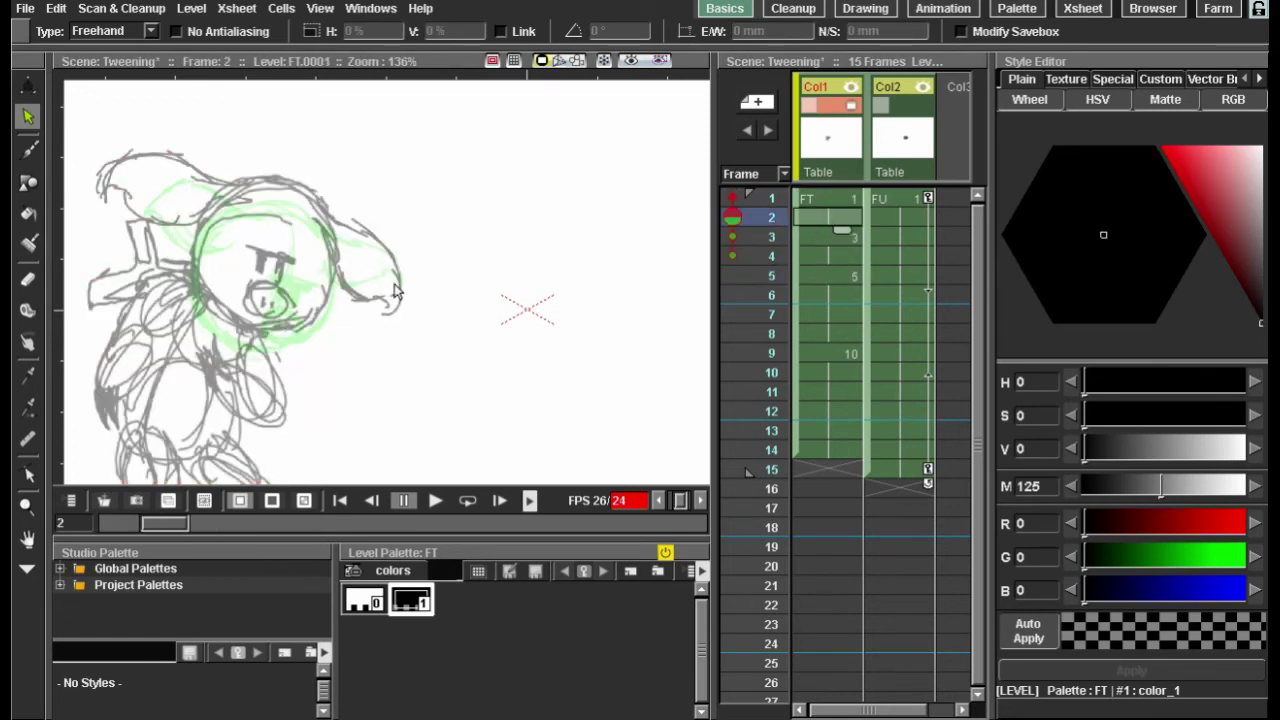
Step: Brush in the raised arm on frame 3, with an oval upper arm beside the head, a long oval forearm and a pointed hand
left_click(28, 150)
left_click(843, 236)
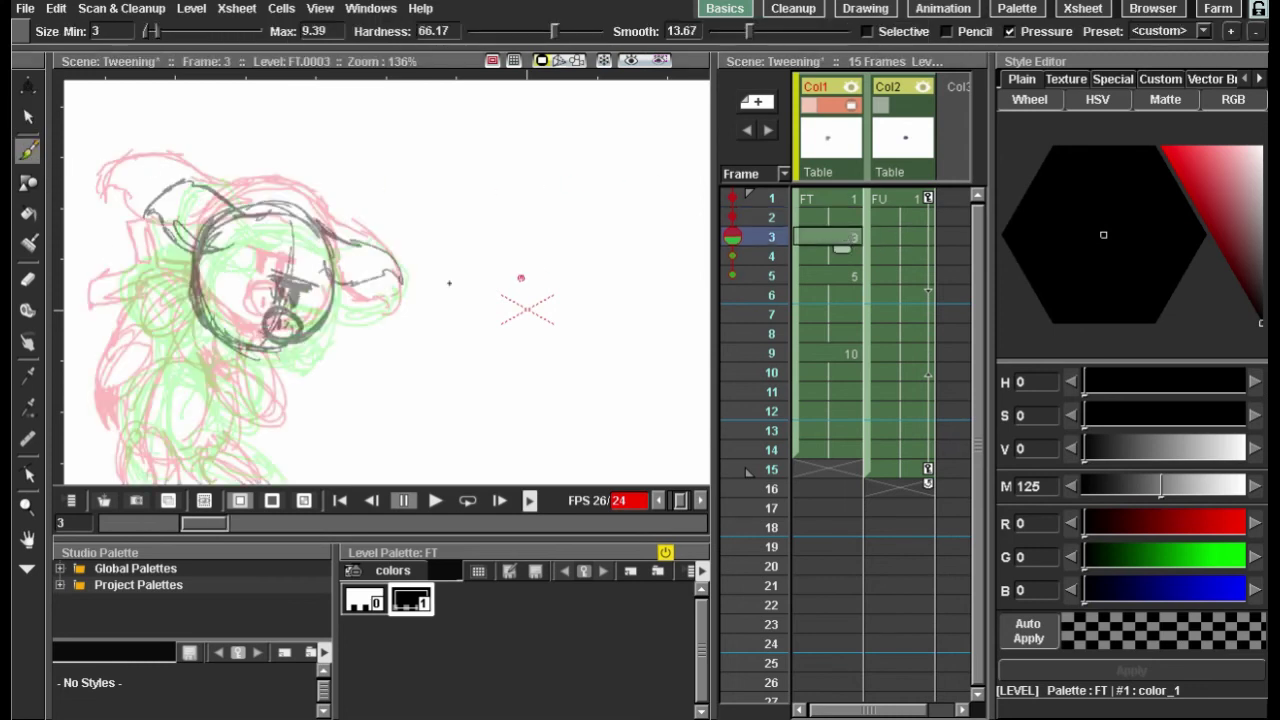
scroll(400, 216, "up", 2)
left_click_drag(295, 334, 502, 282)
scroll(386, 253, "down", 1)
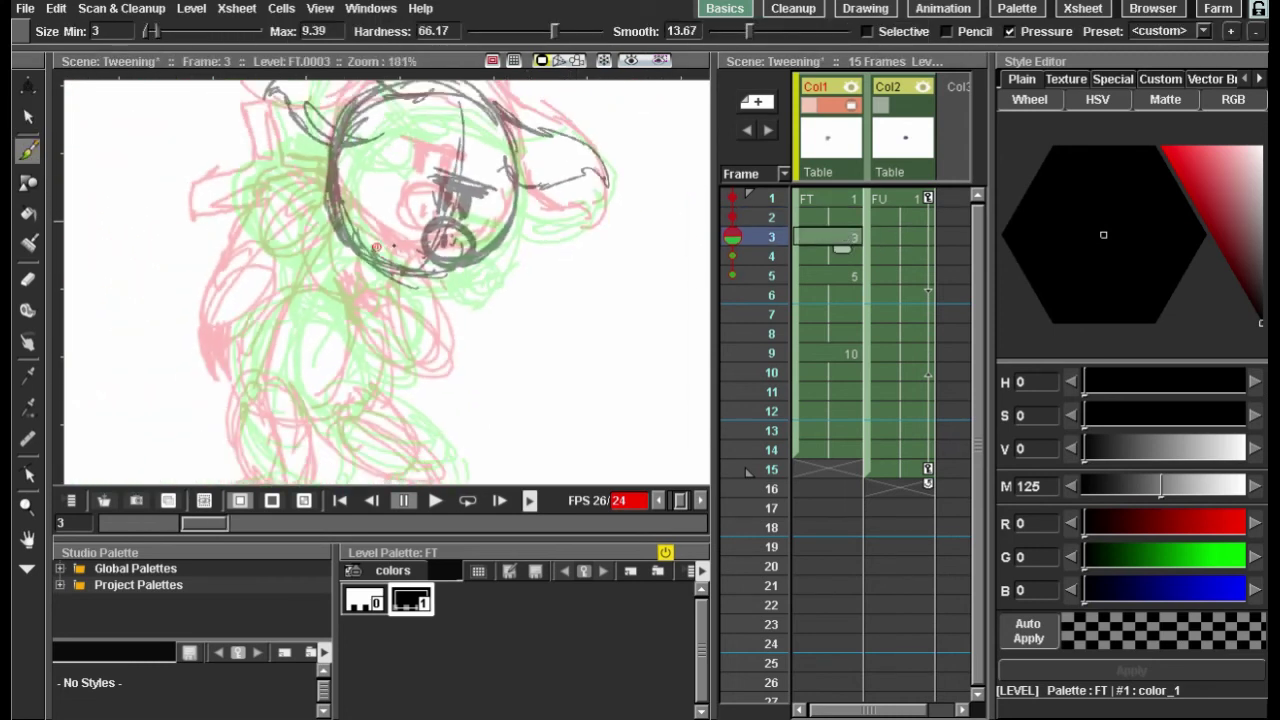
left_click_drag(378, 242, 427, 292)
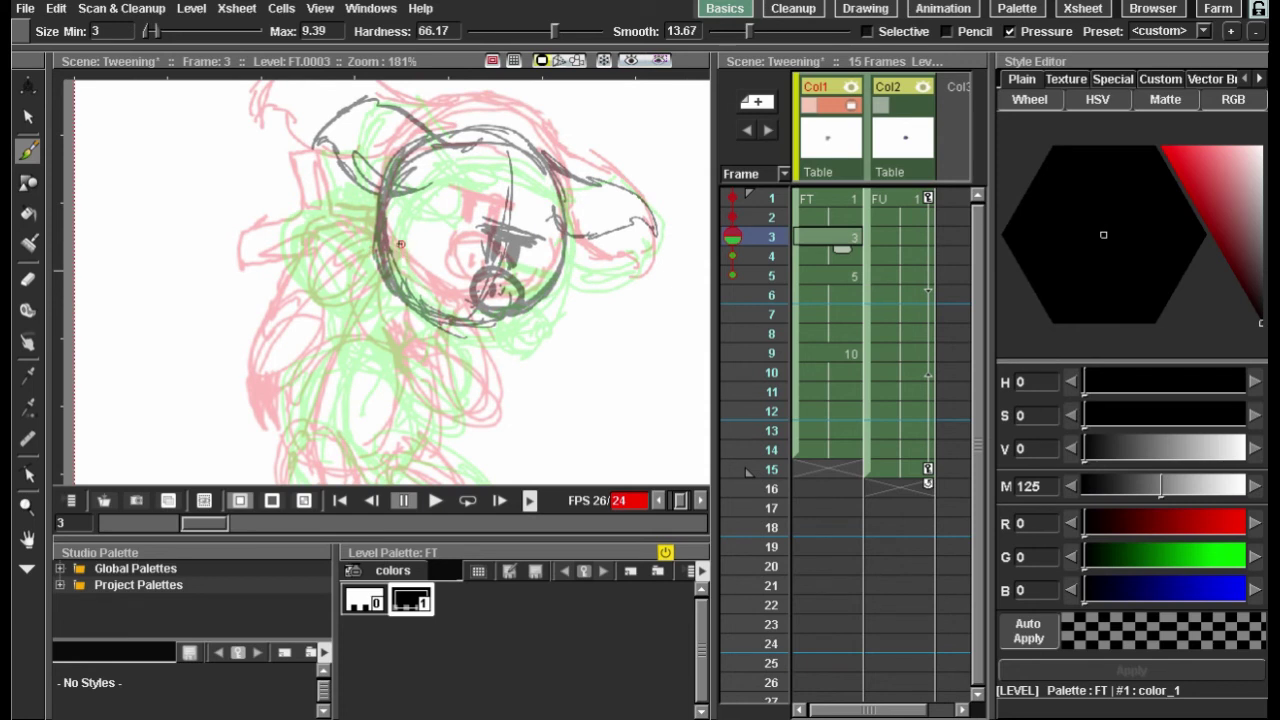
left_click(839, 272)
left_click(834, 237)
mouse_move(353, 275)
left_mouse_down()
mouse_move(293, 264)
mouse_move(313, 238)
mouse_move(363, 270)
mouse_move(331, 296)
mouse_move(313, 259)
left_mouse_up()
left_click_drag(230, 178, 214, 228)
mouse_move(258, 285)
left_mouse_down()
mouse_move(233, 164)
mouse_move(275, 246)
mouse_move(216, 251)
mouse_move(278, 242)
mouse_move(211, 165)
mouse_move(215, 190)
mouse_move(219, 128)
mouse_move(241, 174)
left_mouse_up()
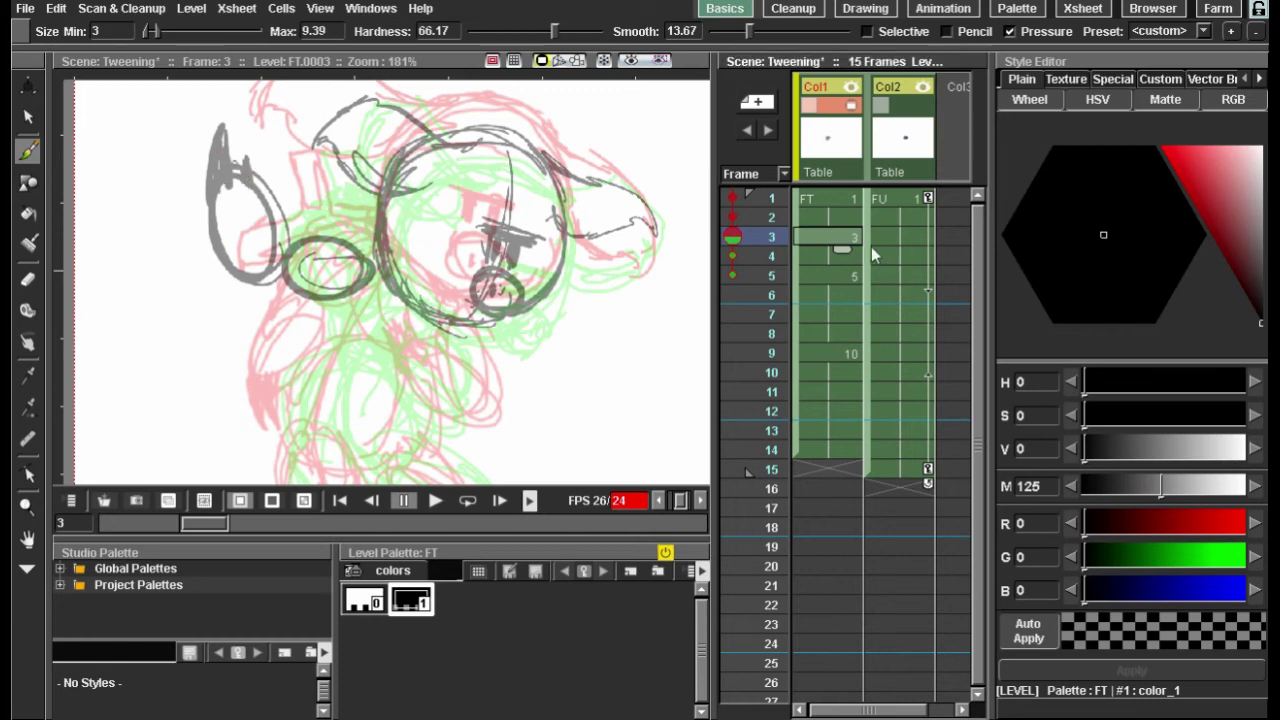
Step: Select the frame 3 facial features with a freehand selection, shift them left and widen them horizontally to 115.52 %
left_click(840, 279)
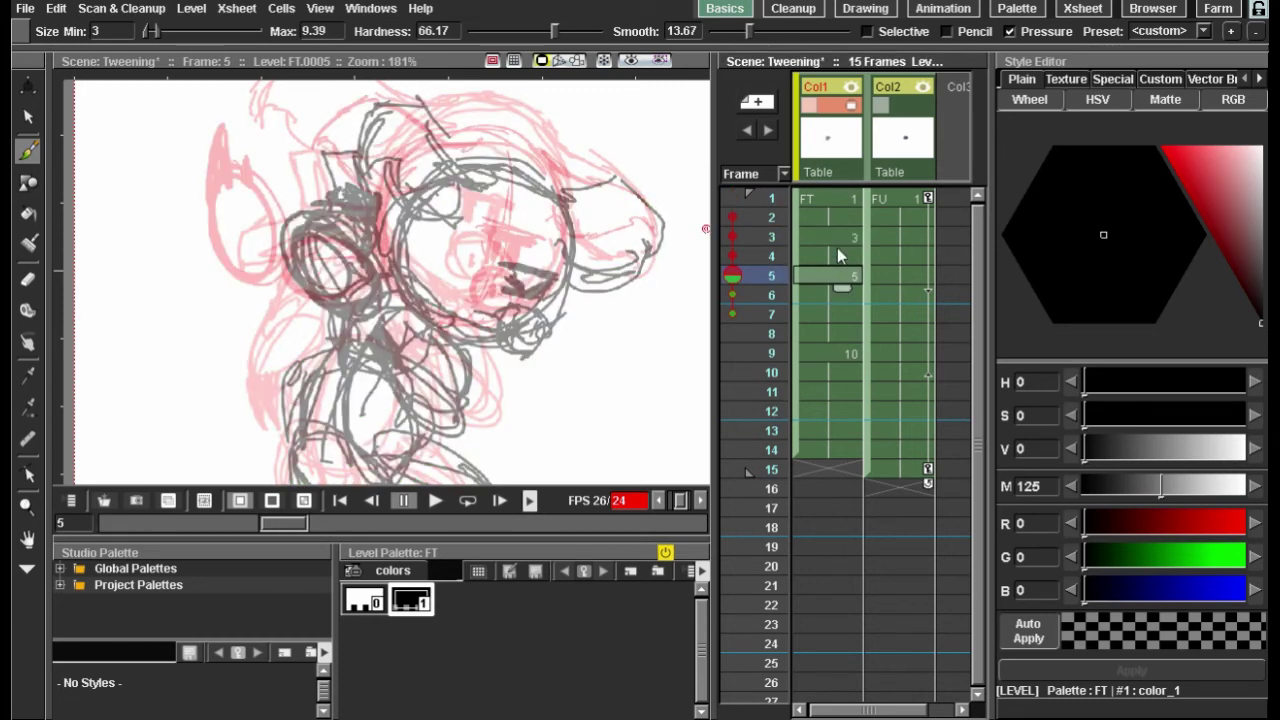
left_click(836, 240)
mouse_move(303, 260)
left_mouse_down()
mouse_move(357, 191)
mouse_move(393, 234)
left_mouse_up()
left_click_drag(333, 196, 226, 227)
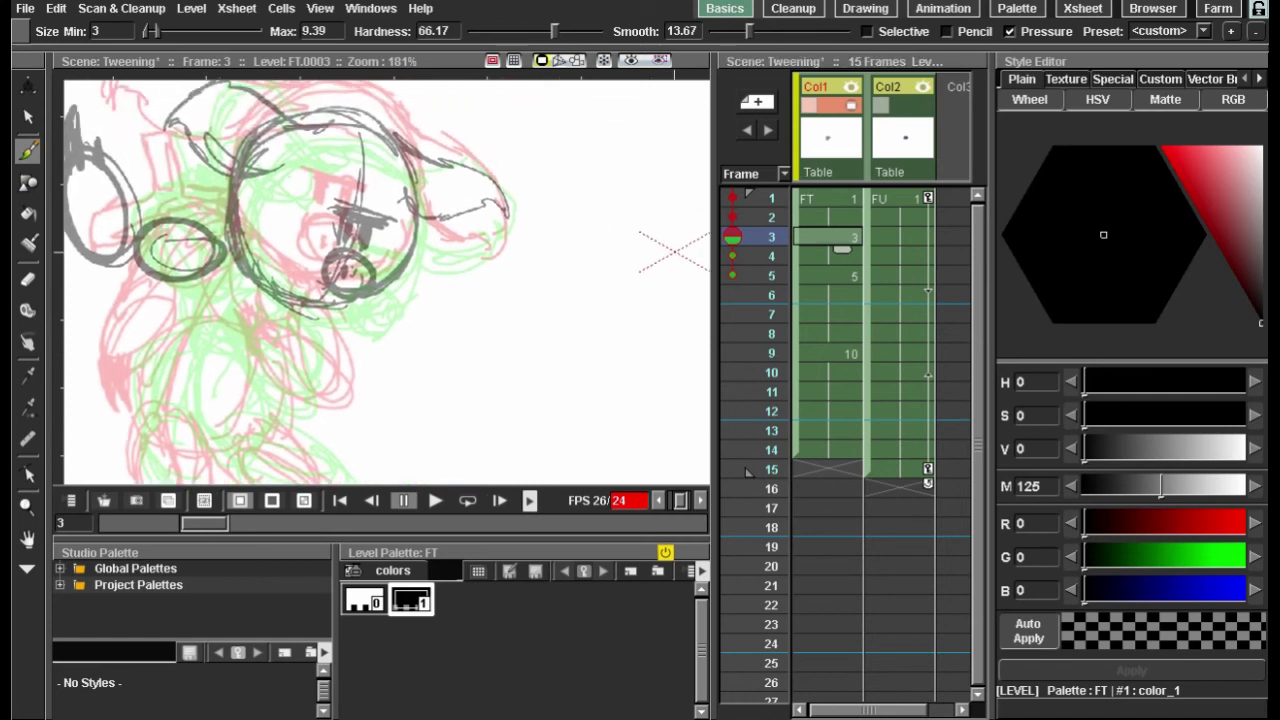
left_click(28, 117)
mouse_move(347, 174)
left_mouse_down()
mouse_move(311, 205)
mouse_move(348, 300)
mouse_move(332, 187)
left_mouse_up()
left_click_drag(298, 230, 286, 230)
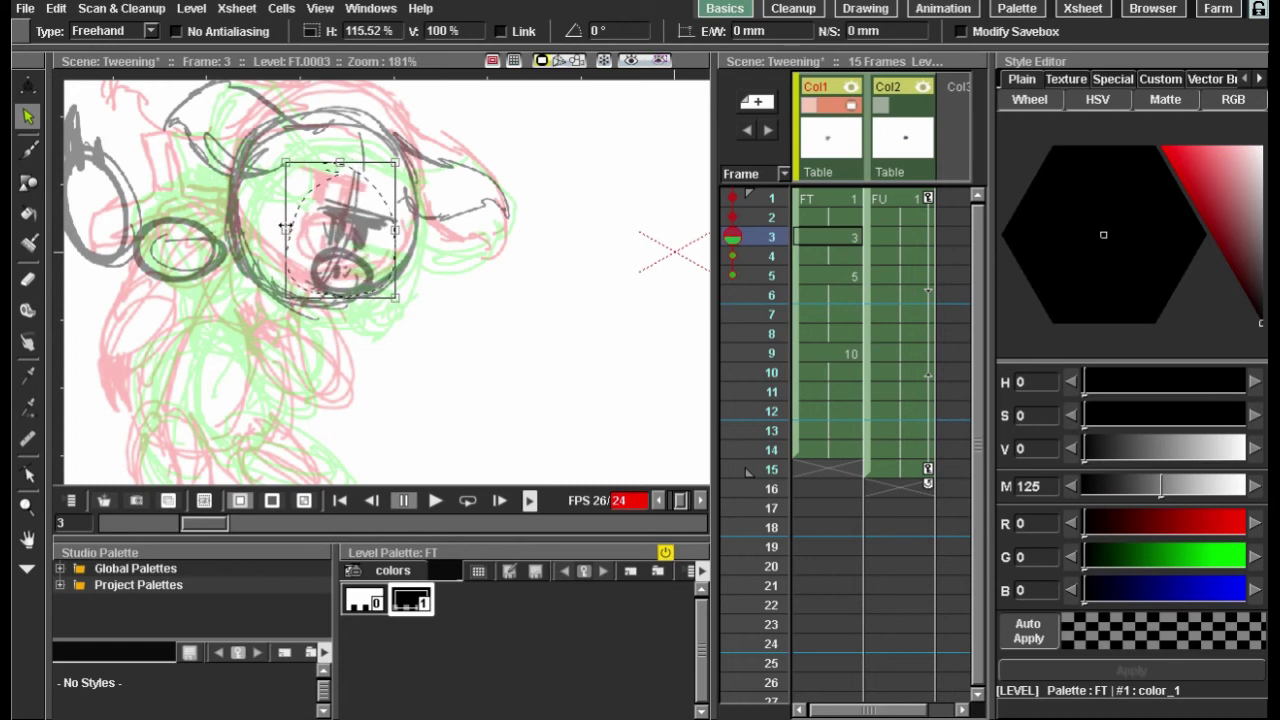
Step: Brush in the front arm below the frame 3 head, with an oval forearm and a scribbled hand near the chest
left_click(28, 148)
scroll(370, 187, "down", 2)
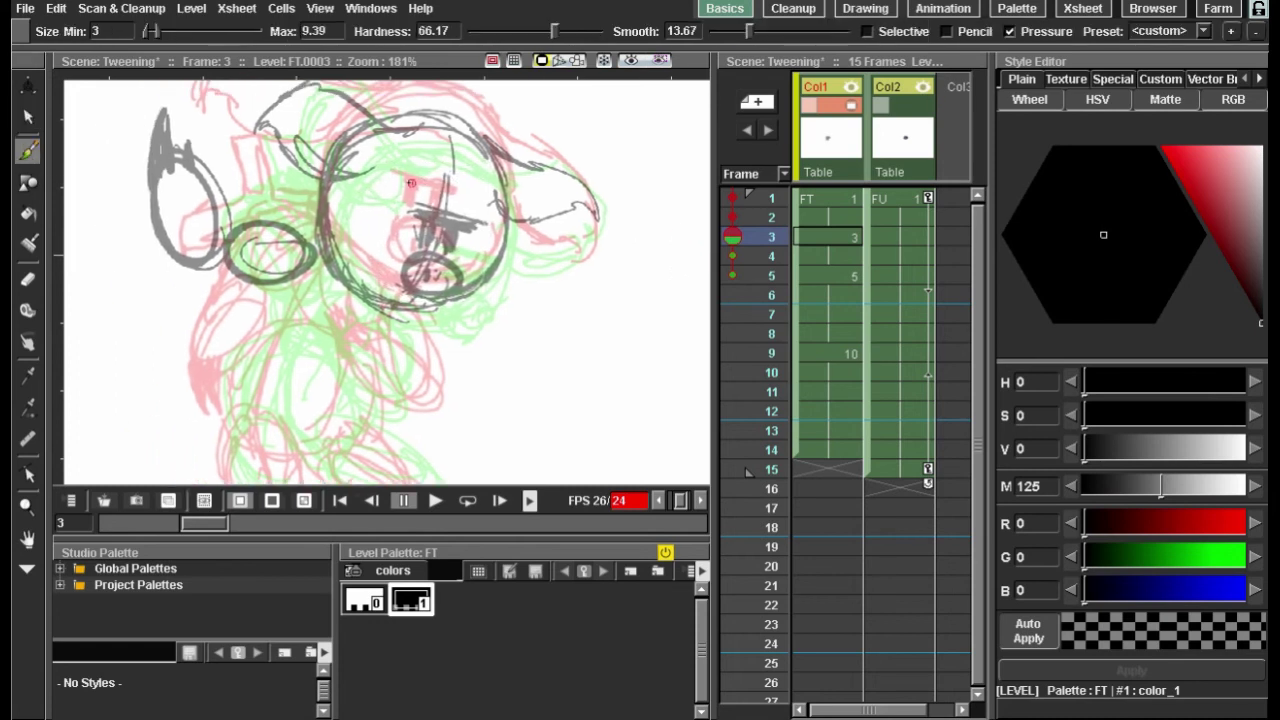
scroll(358, 189, "up", 3)
scroll(358, 189, "down", 4)
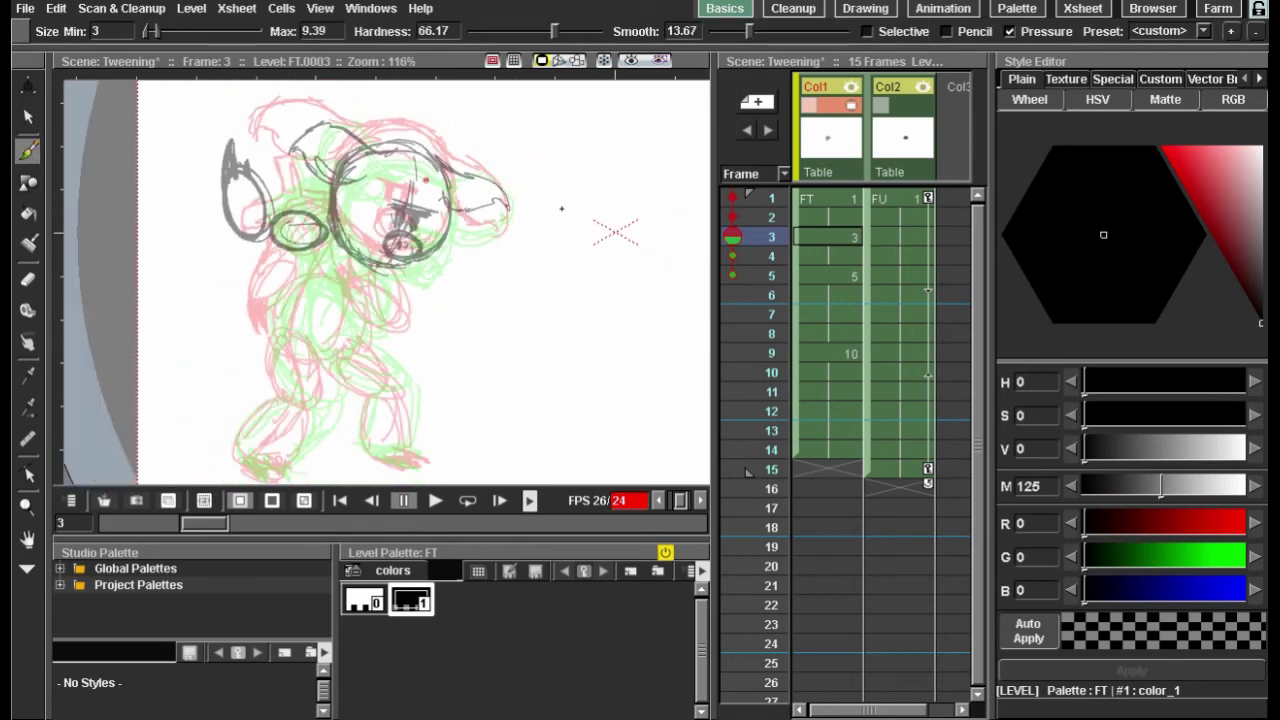
left_click(842, 276)
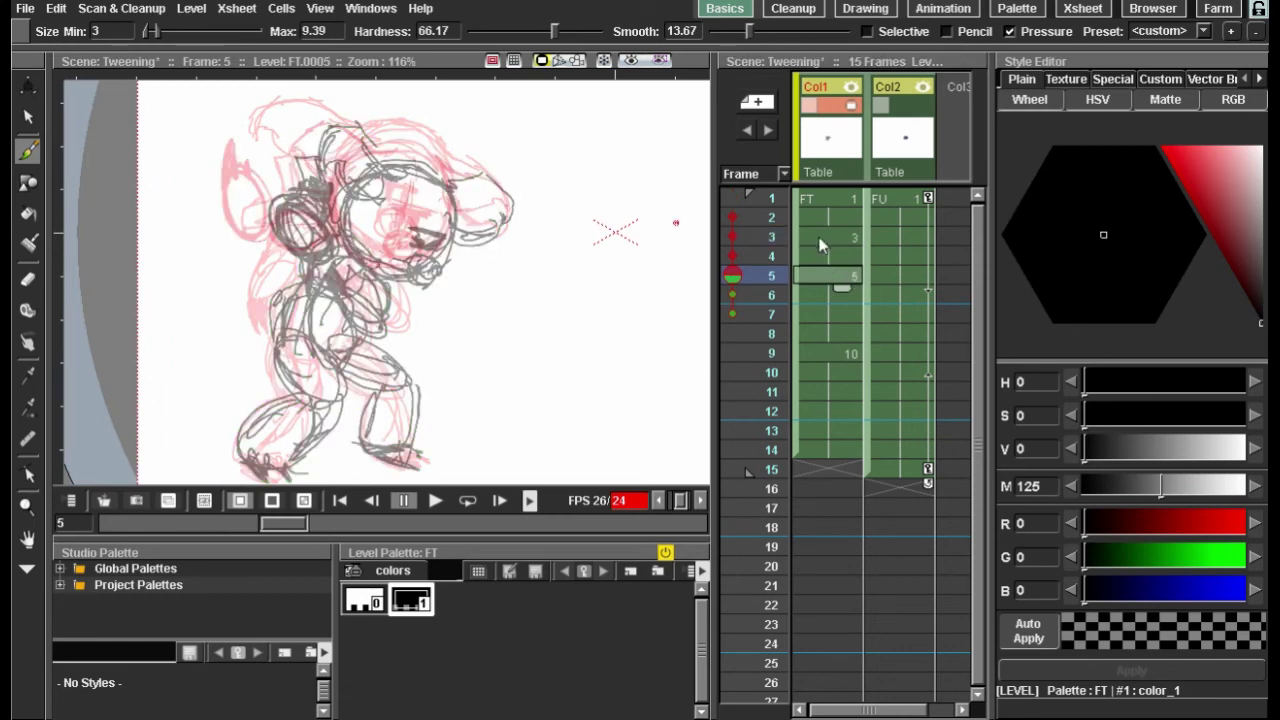
left_click(832, 236)
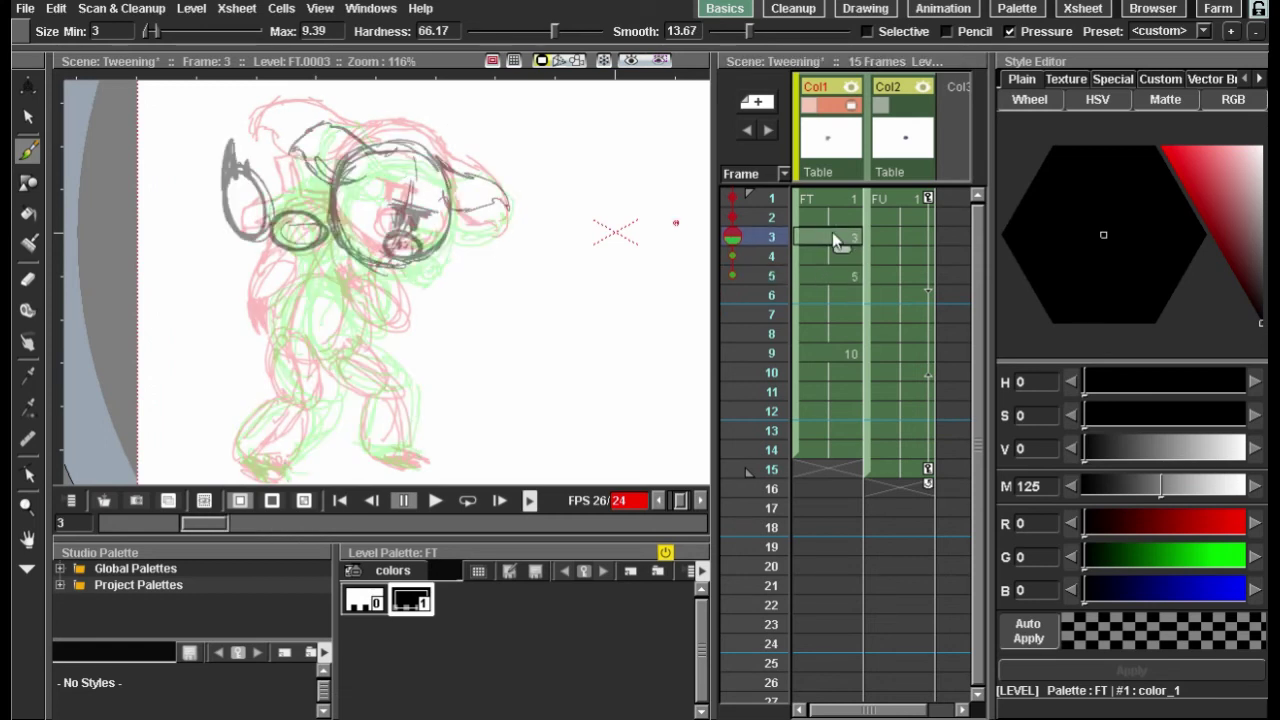
scroll(510, 270, "up", 2)
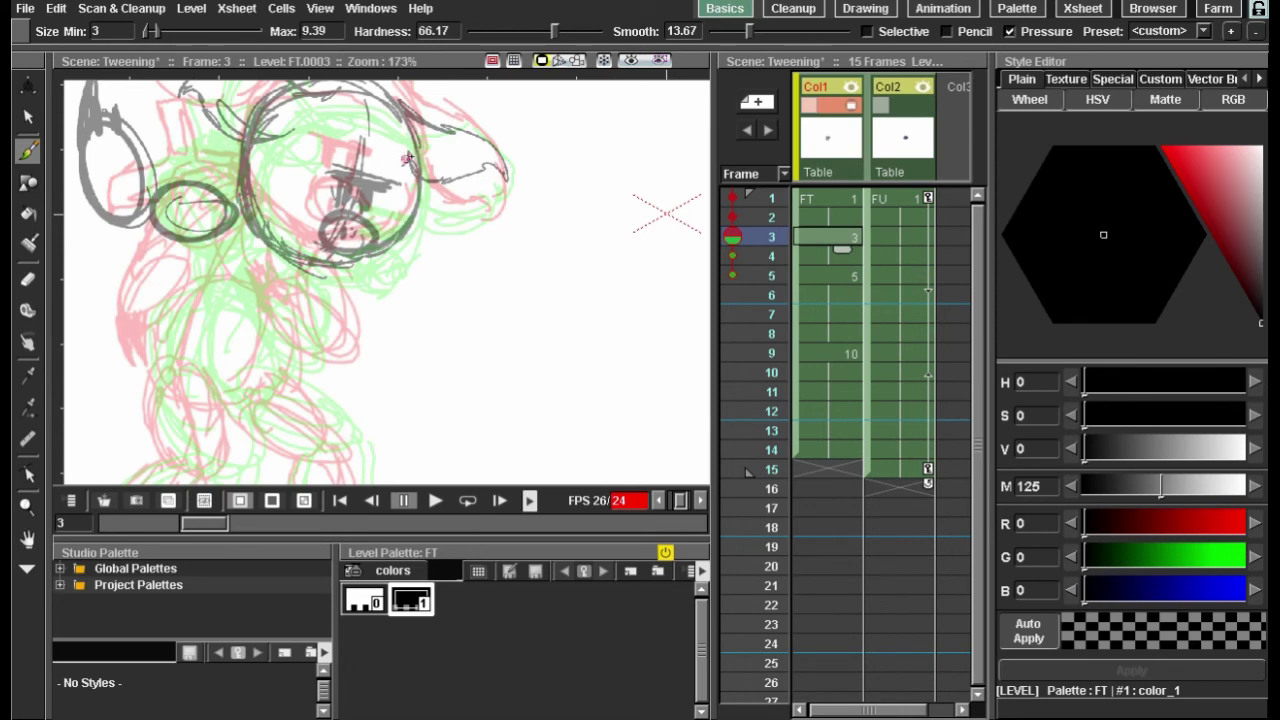
left_click_drag(415, 171, 394, 234)
mouse_move(298, 212)
left_mouse_down()
mouse_move(336, 217)
mouse_move(375, 180)
left_mouse_up()
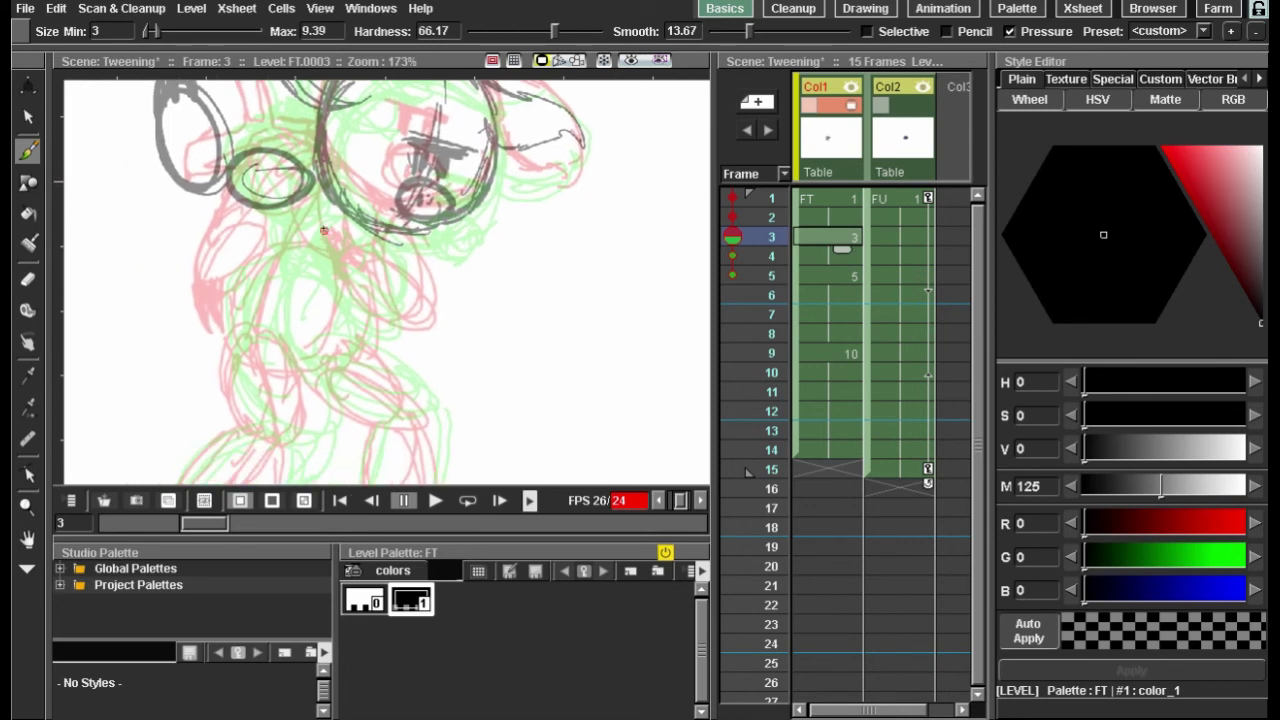
left_click_drag(323, 229, 348, 268)
mouse_move(345, 222)
left_mouse_down()
mouse_move(365, 300)
mouse_move(425, 328)
mouse_move(380, 268)
mouse_move(427, 292)
mouse_move(400, 236)
left_mouse_up()
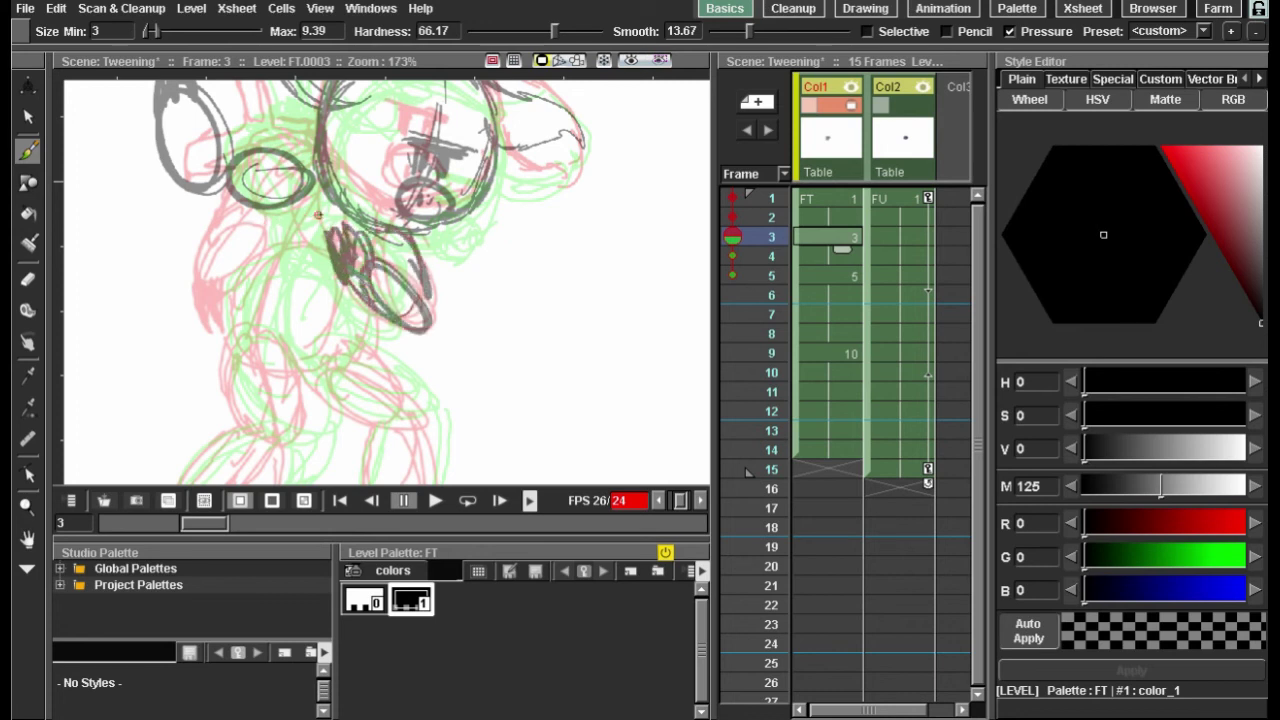
left_click_drag(322, 207, 319, 208)
Step: Draw both legs on frame 3 as oval thighs and shins with scribbled feet, placed between the neighbouring poses
left_click(845, 273)
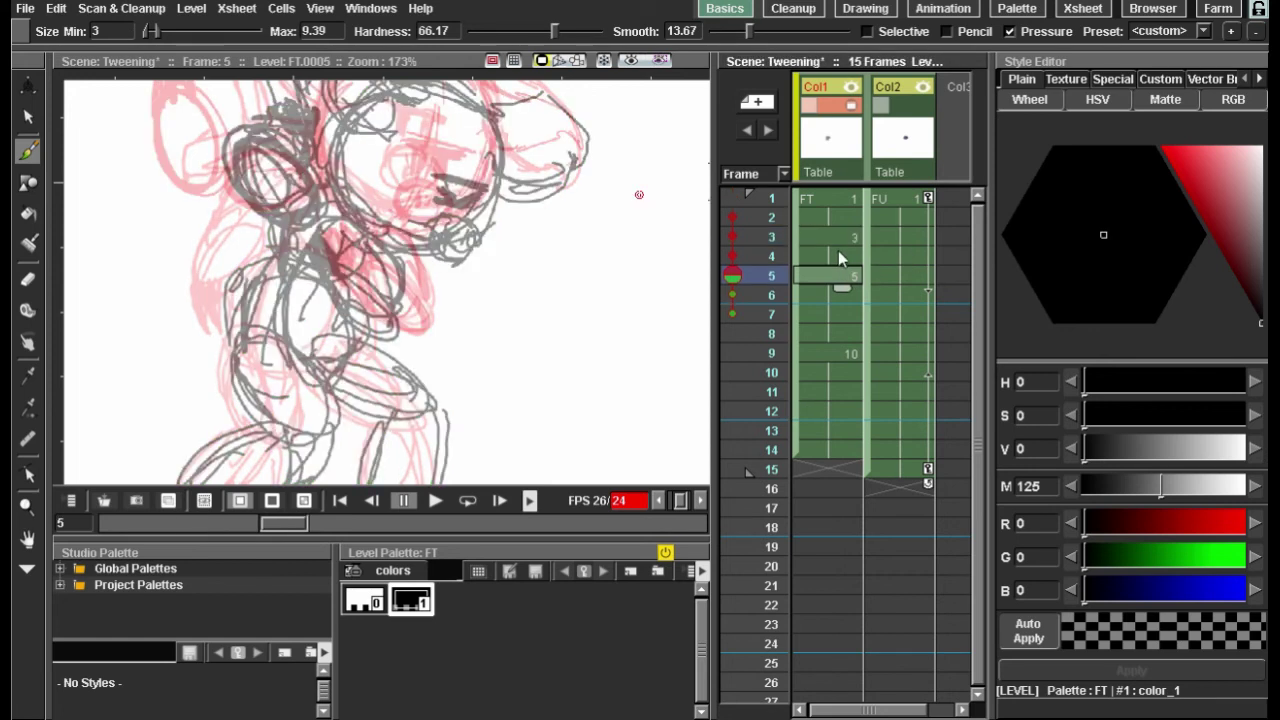
left_click(830, 237)
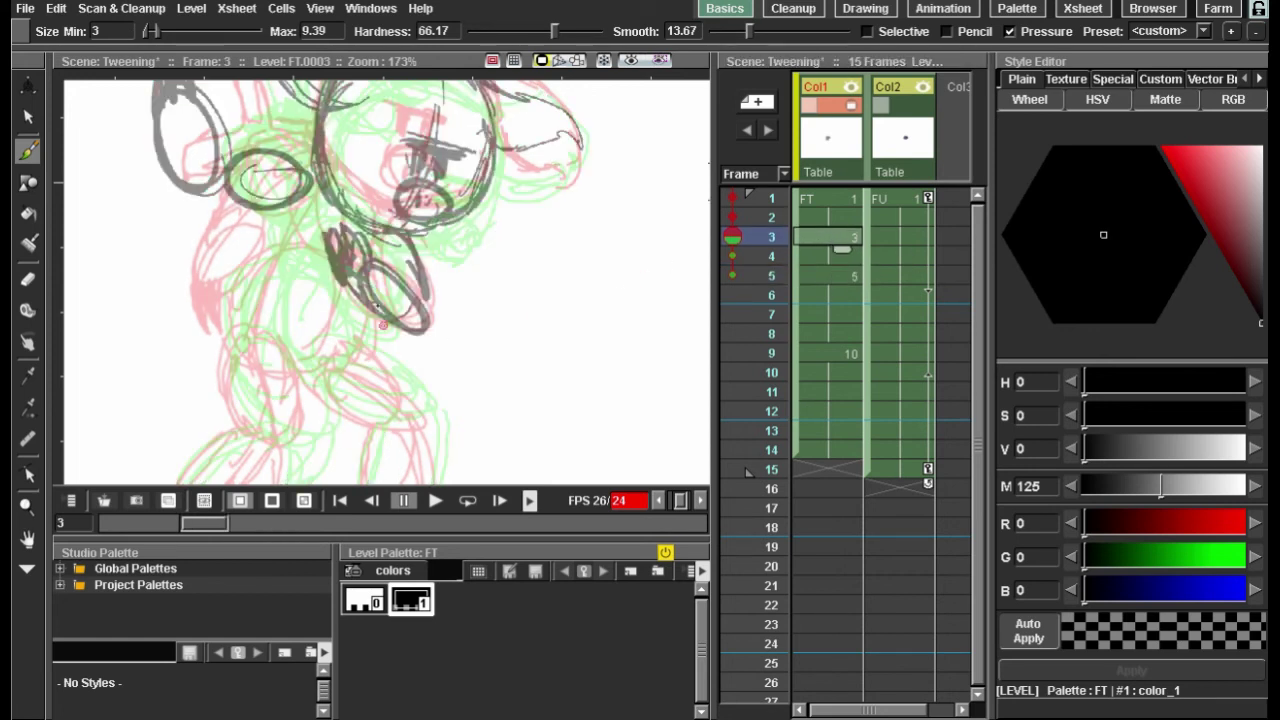
mouse_move(294, 292)
left_mouse_down()
mouse_move(281, 344)
mouse_move(335, 326)
left_mouse_up()
mouse_move(270, 404)
left_mouse_down()
mouse_move(337, 344)
mouse_move(326, 335)
mouse_move(288, 395)
mouse_move(370, 420)
mouse_move(384, 343)
mouse_move(360, 415)
mouse_move(300, 428)
mouse_move(345, 402)
left_mouse_up()
left_click_drag(495, 340, 477, 372)
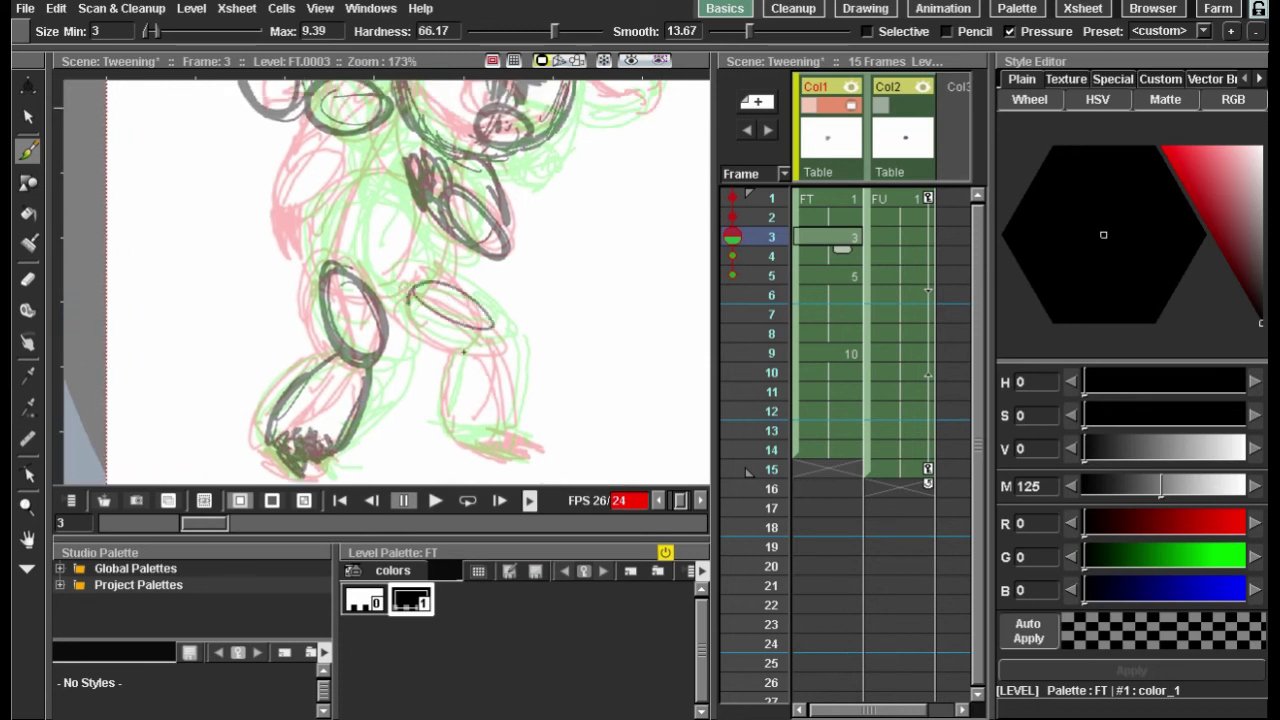
mouse_move(488, 353)
left_mouse_down()
mouse_move(483, 321)
mouse_move(458, 424)
mouse_move(455, 359)
mouse_move(497, 359)
mouse_move(490, 446)
left_mouse_up()
mouse_move(434, 424)
left_mouse_down()
mouse_move(486, 444)
mouse_move(474, 422)
left_mouse_up()
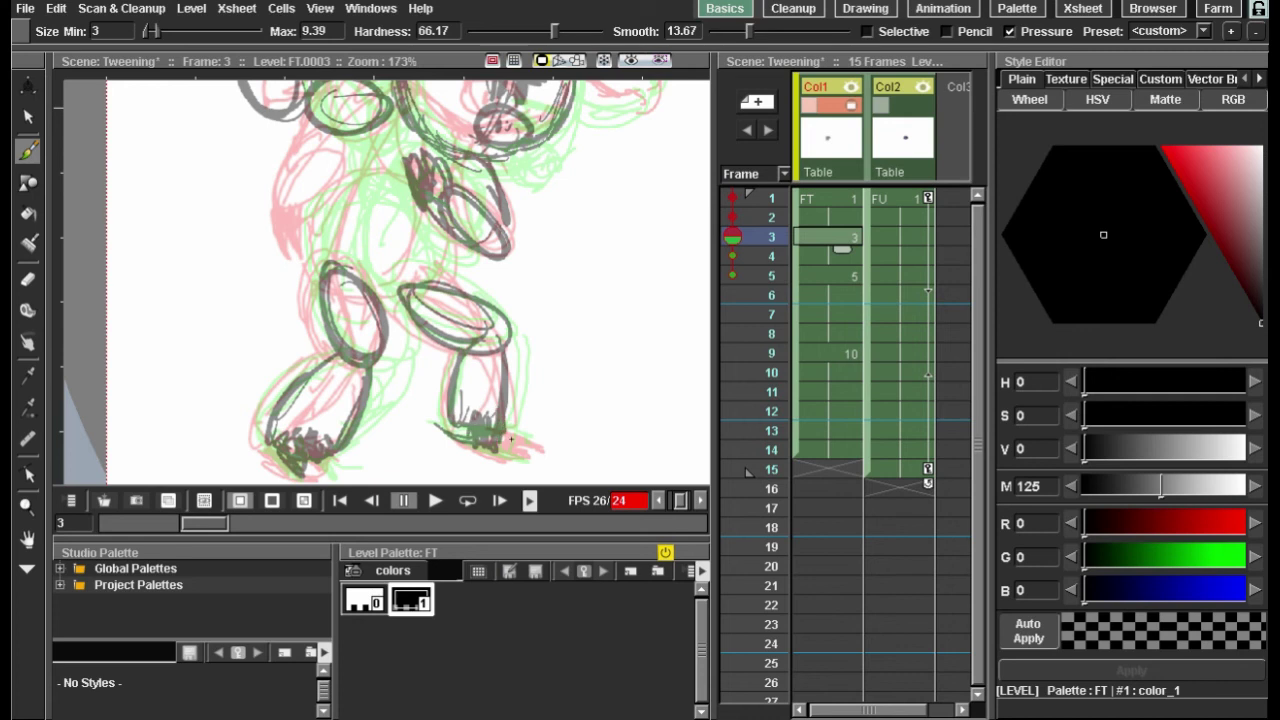
left_click_drag(485, 436, 487, 450)
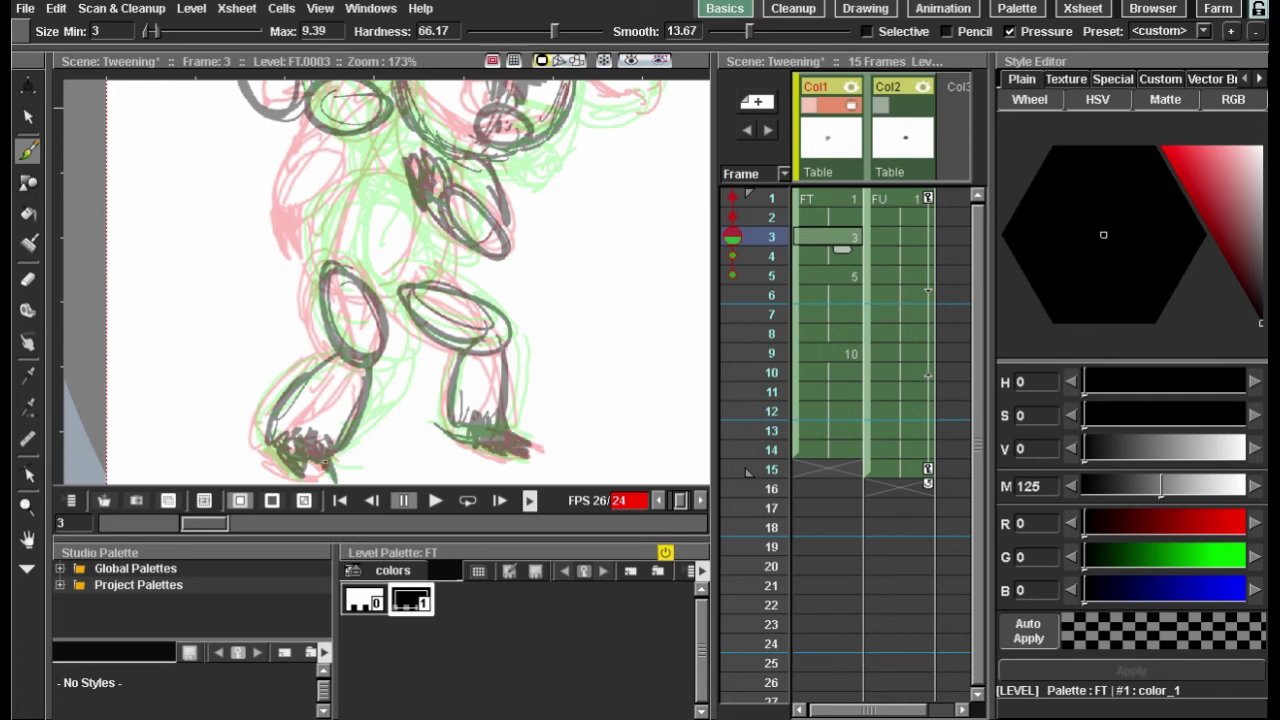
Step: Draw the frame 3 torso as a small chest circle above a large belly oval joining the arms and legs
scroll(352, 406, "up", 3)
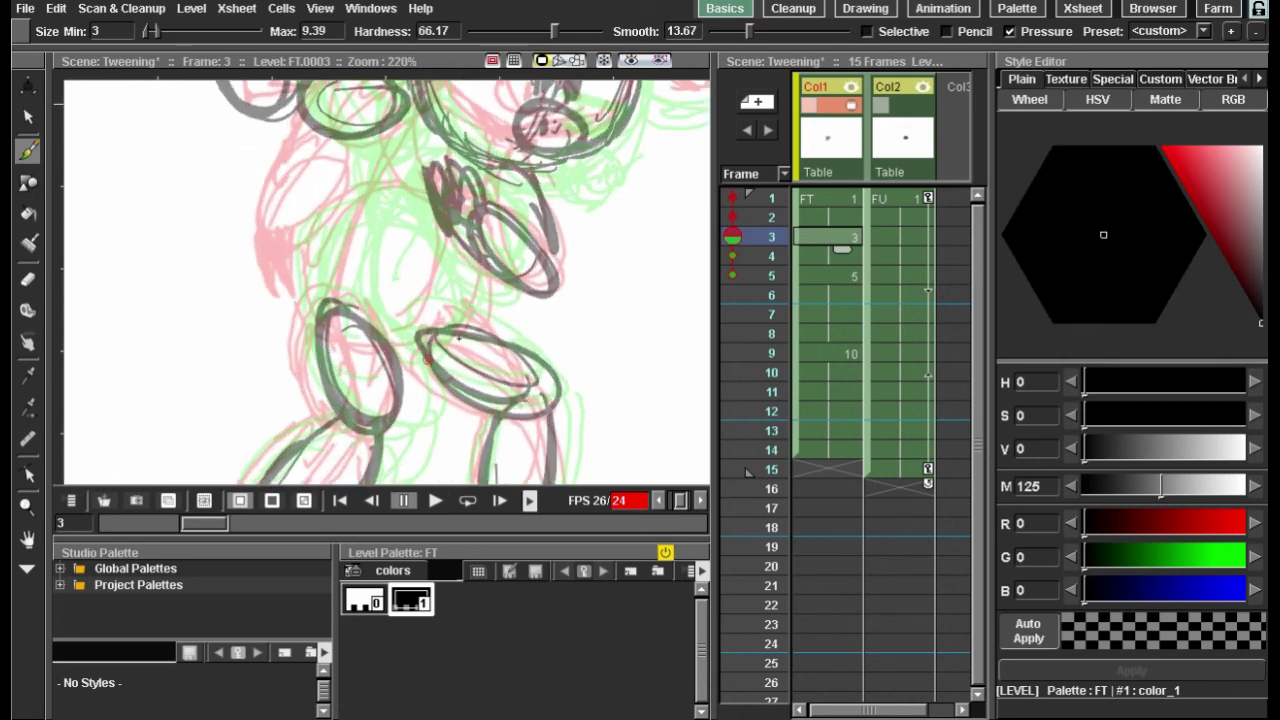
scroll(344, 316, "down", 2)
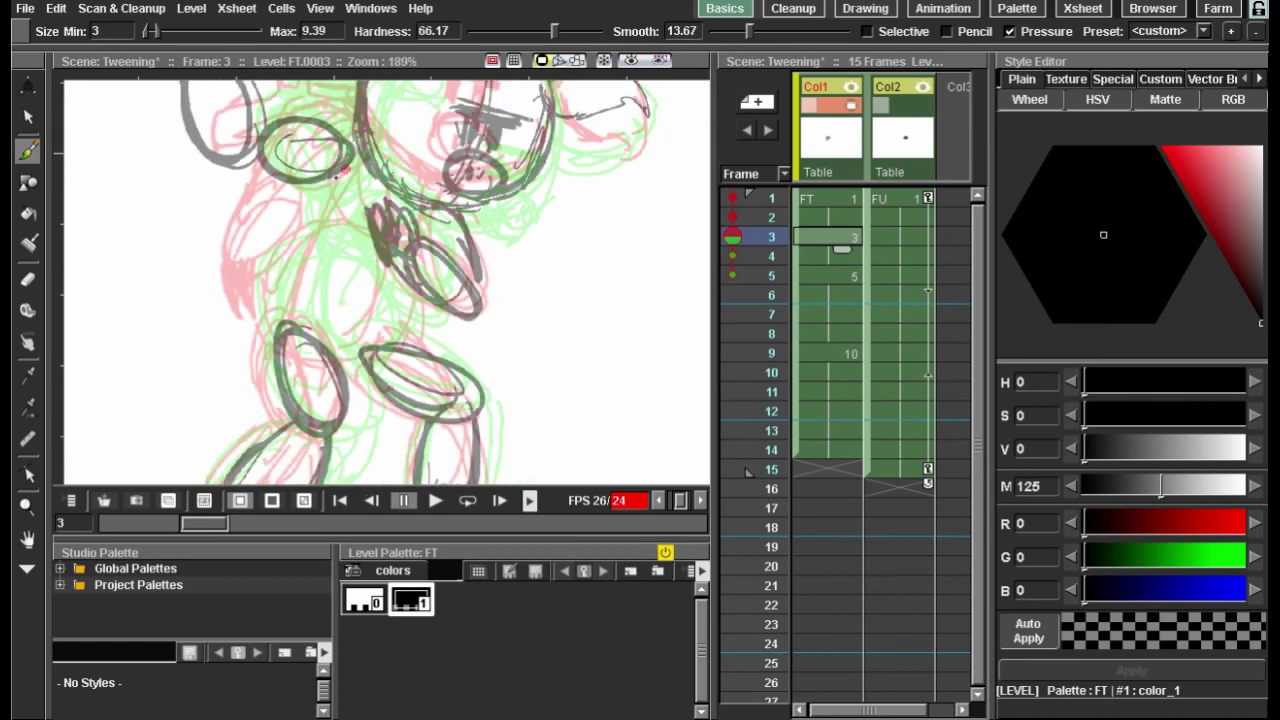
left_click_drag(300, 288, 345, 351)
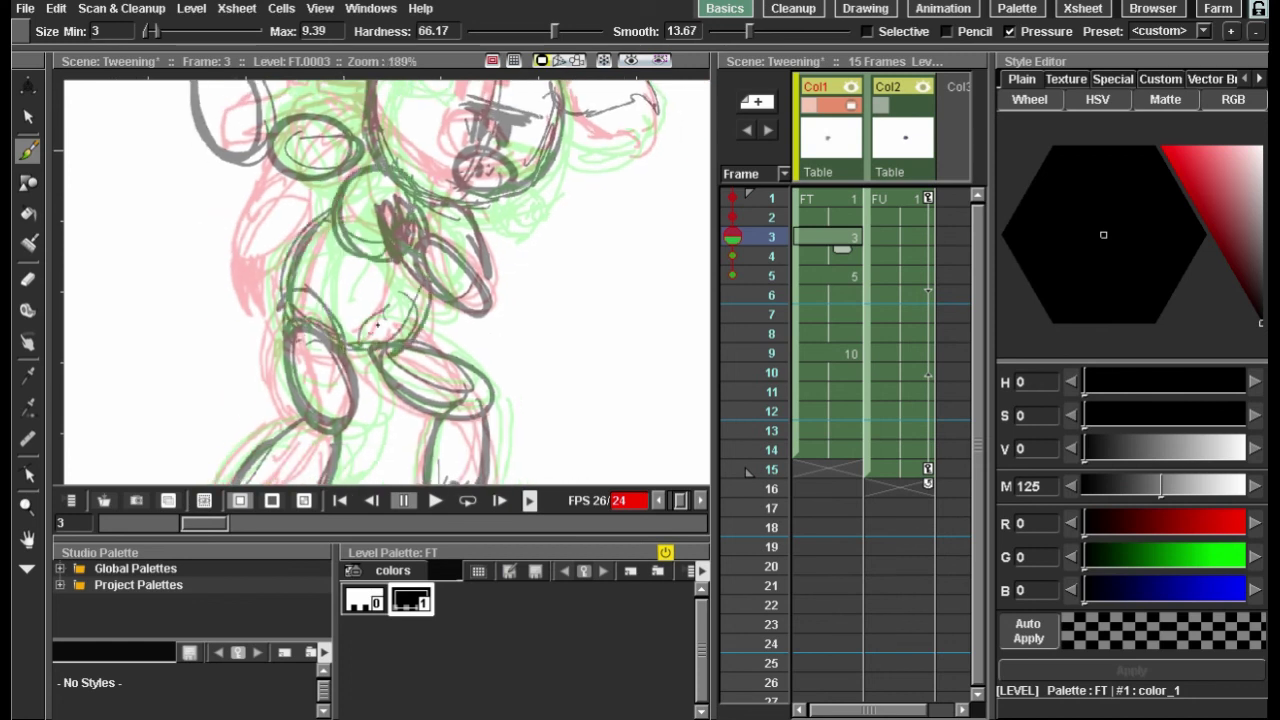
scroll(549, 271, "down", 1)
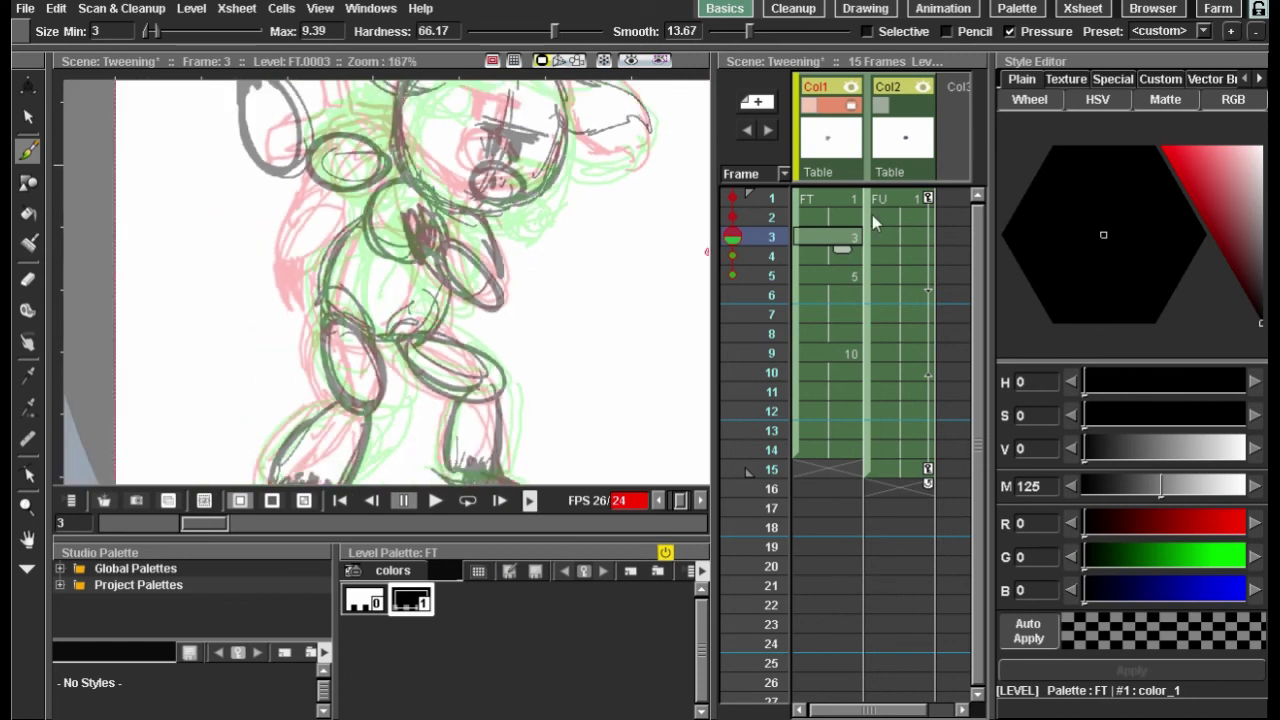
Step: Flip repeatedly between frames 1, 3 and 5 to check how the torso, arms and legs move through the inbetween
left_click(835, 199)
left_click(834, 243)
left_click(841, 277)
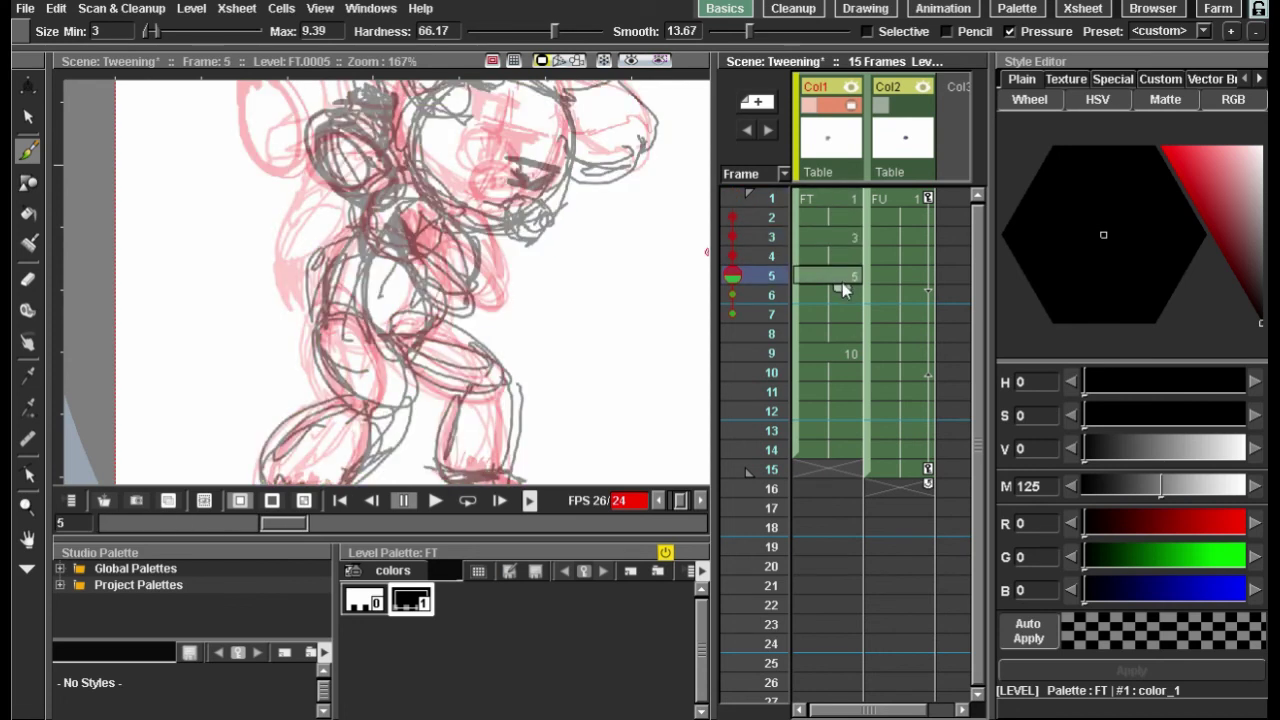
left_click(836, 240)
left_click(831, 214)
left_click(834, 238)
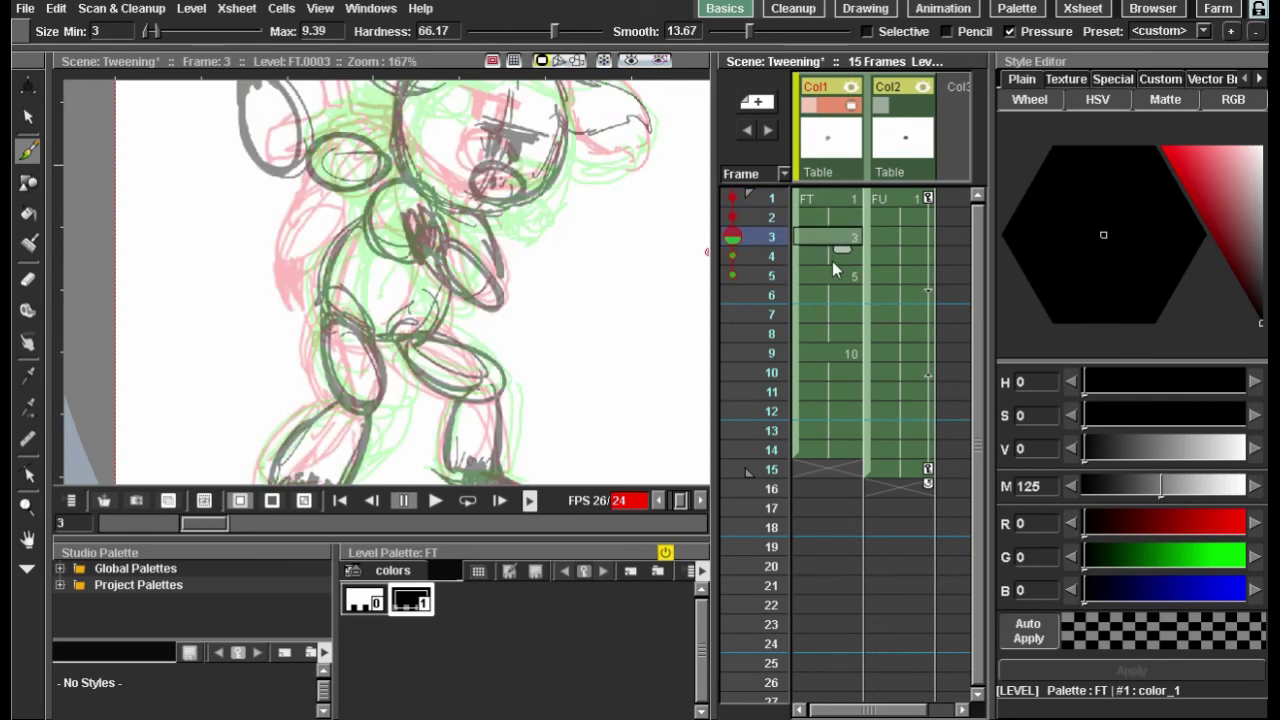
left_click(830, 276)
left_click(822, 238)
left_click(813, 205)
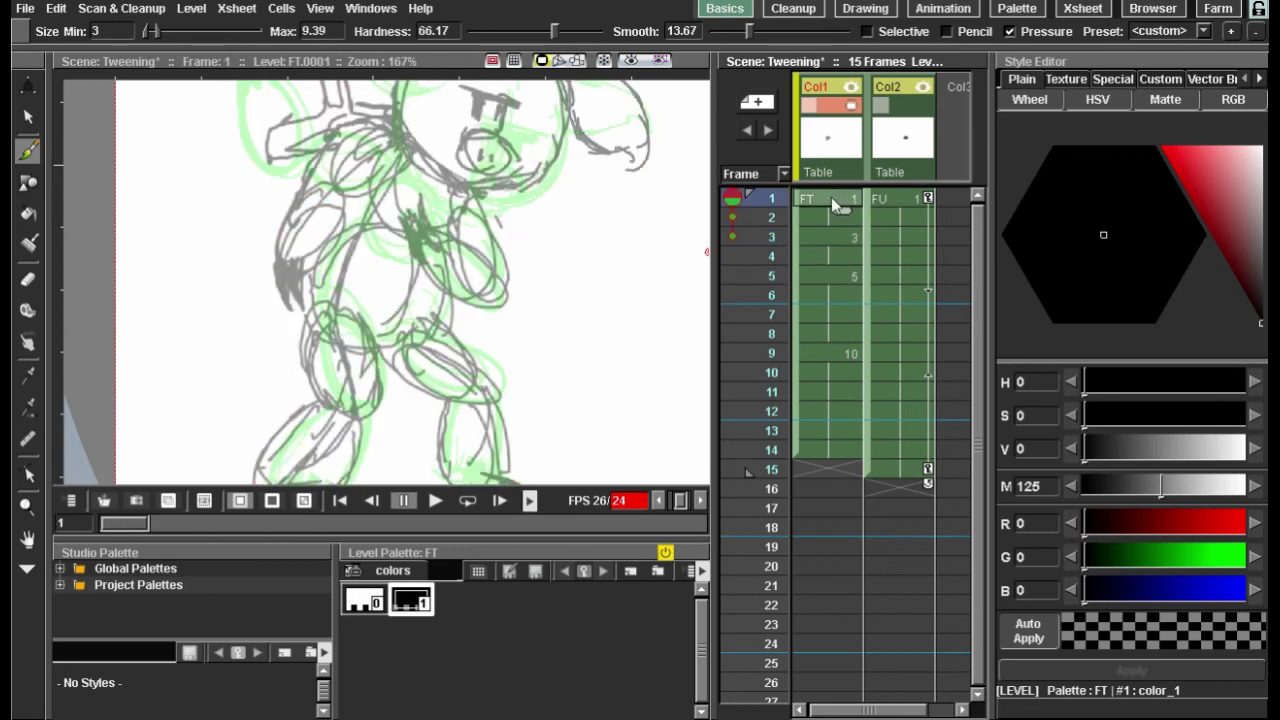
left_click(824, 238)
left_click(839, 274)
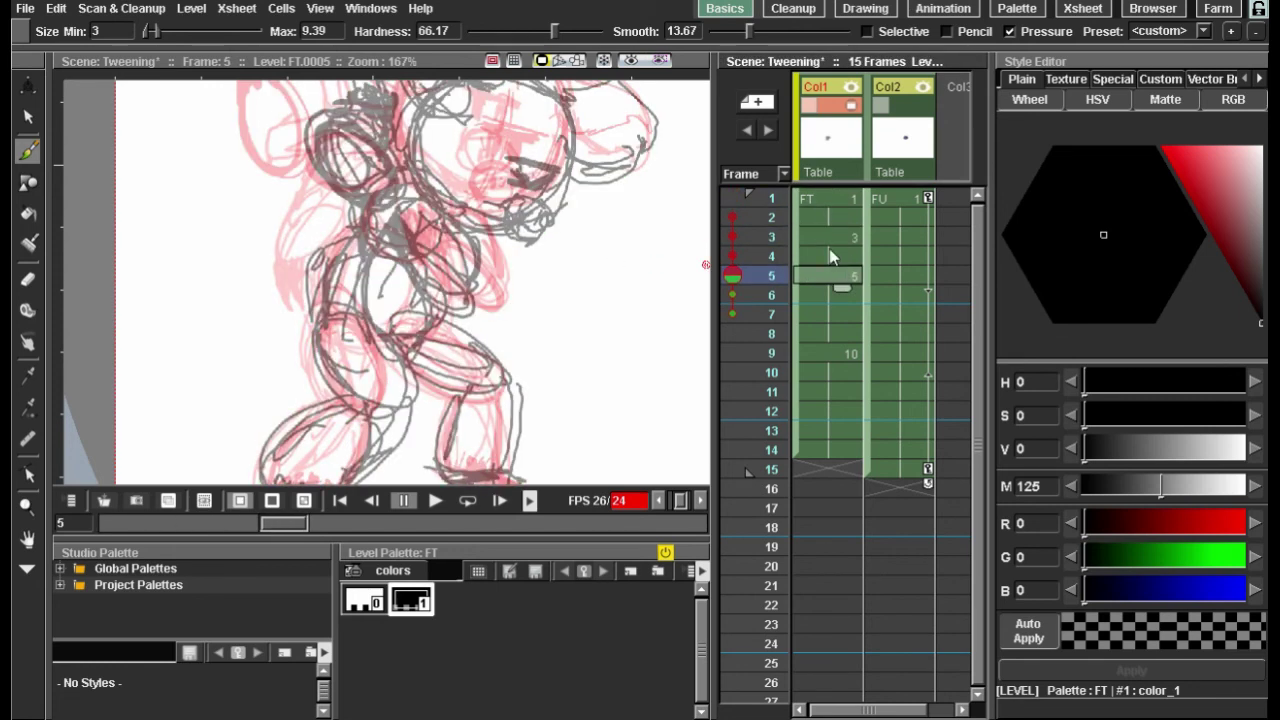
left_click(824, 239)
Step: Examine the motion of the head, ears and raised arm across frames 1, 3 and 5
left_click_drag(820, 203, 820, 211)
left_click_drag(623, 170, 536, 301)
scroll(781, 218, "down", 2)
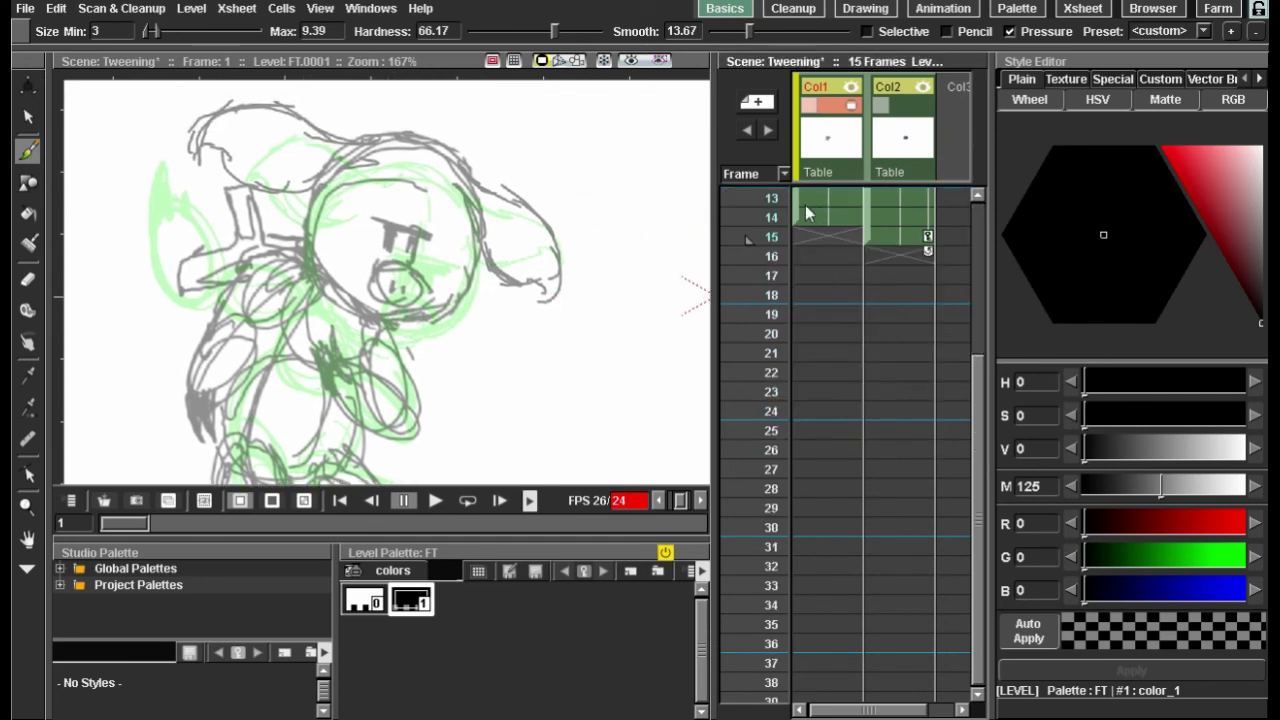
scroll(872, 482, "up", 2)
left_click(834, 212)
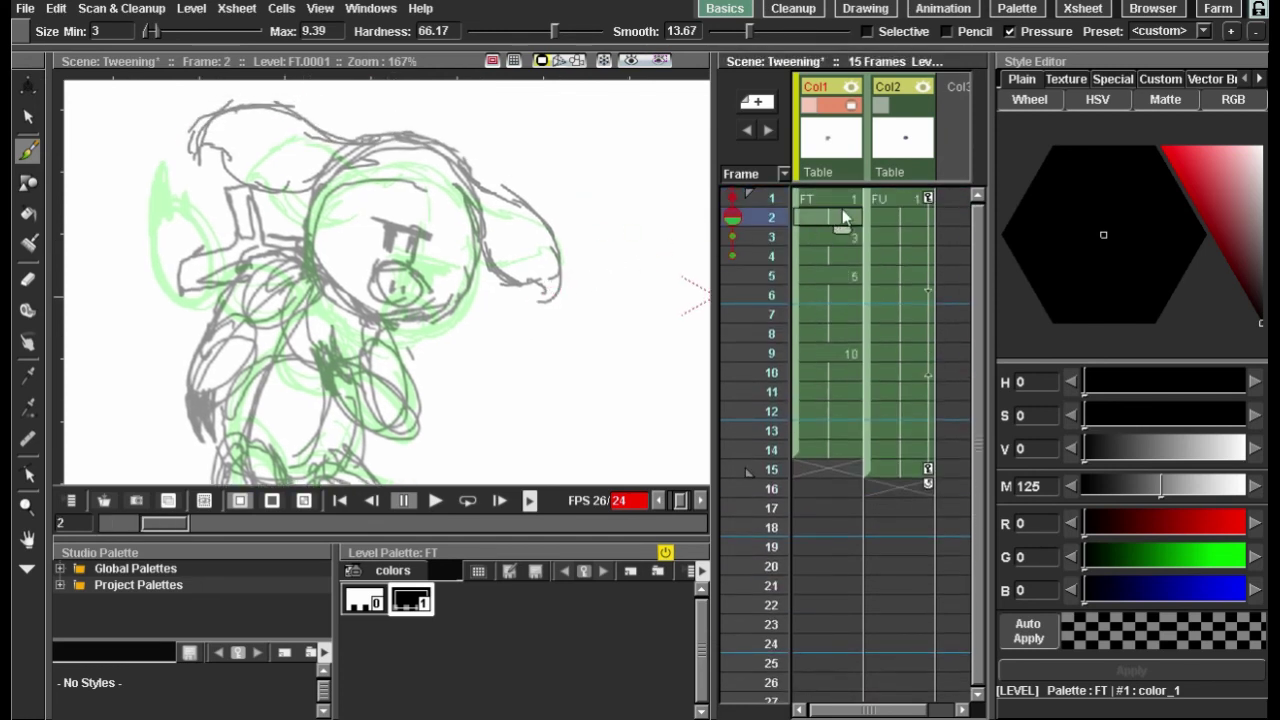
left_click(837, 204)
left_click(837, 236)
left_click(832, 200)
left_click(830, 236)
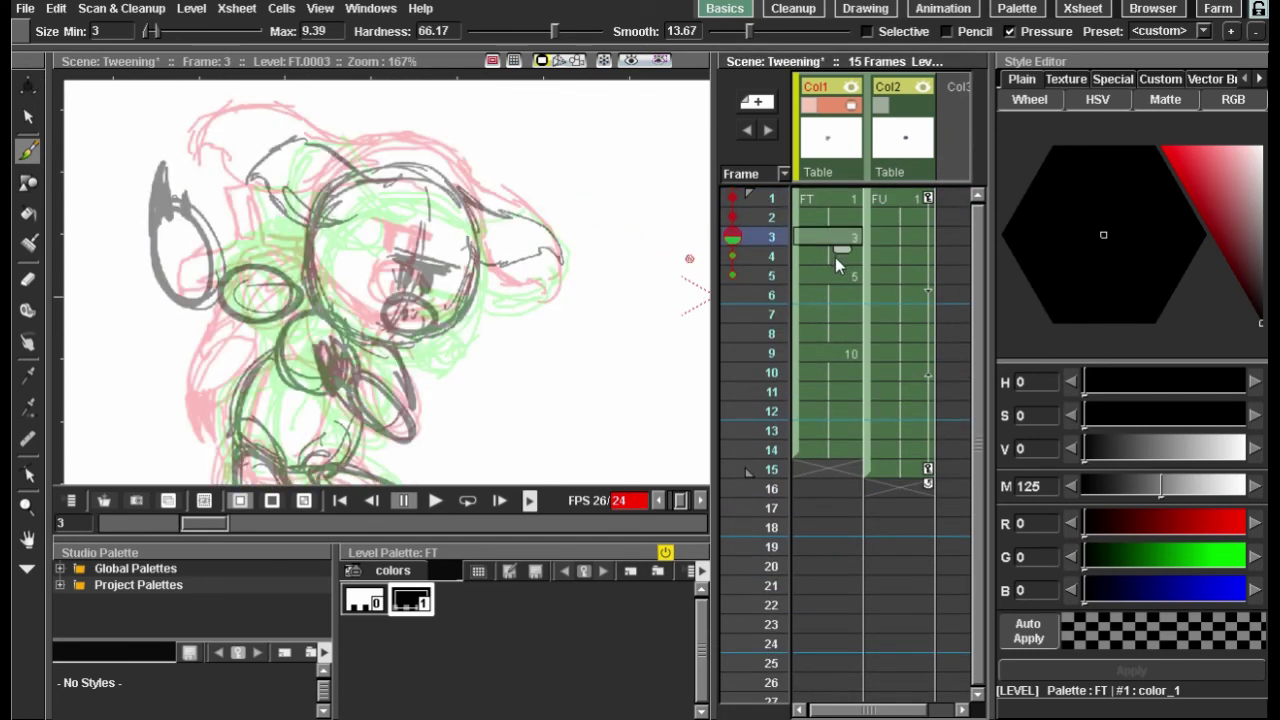
left_click(833, 272)
left_click(833, 239)
left_click(834, 198)
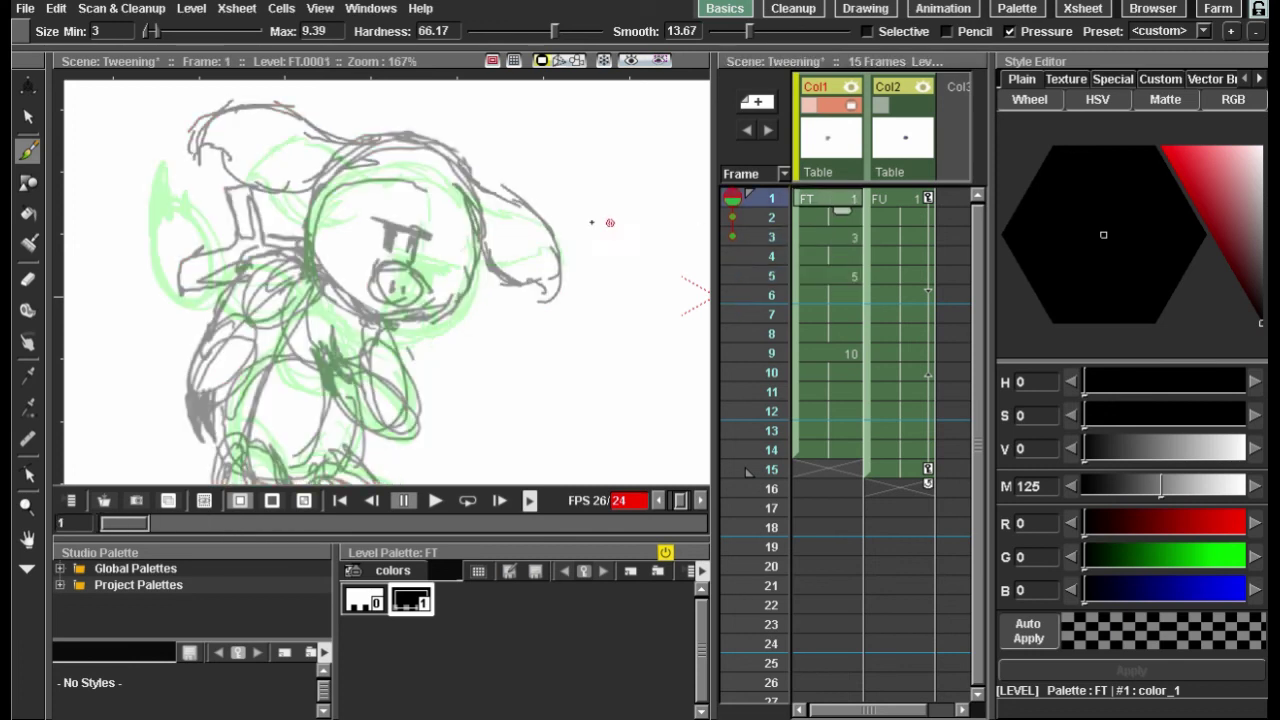
Step: Make the circle's Col2 column visible in the viewer alongside the full character sketch at frame 1
left_click_drag(569, 236, 531, 206)
scroll(546, 257, "down", 4)
left_click_drag(634, 240, 522, 288)
scroll(579, 246, "down", 3)
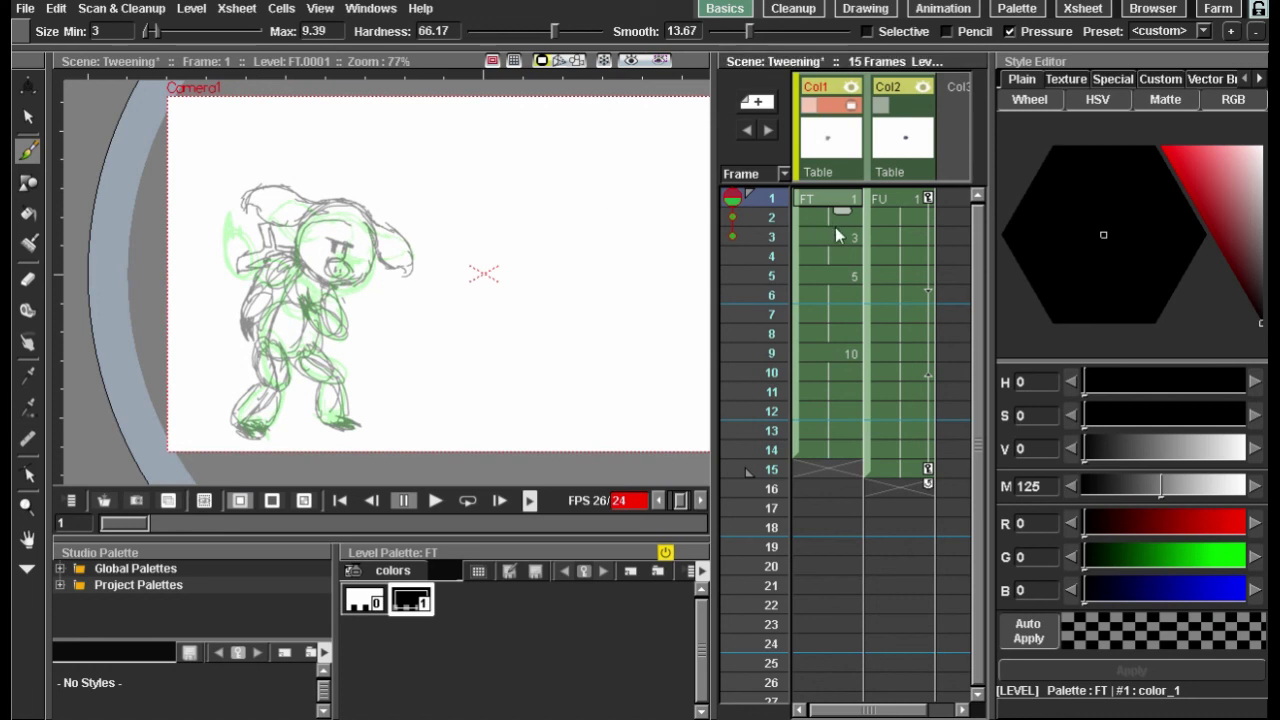
left_click(908, 105)
mouse_move(662, 239)
left_mouse_down()
mouse_move(520, 240)
mouse_move(577, 237)
mouse_move(558, 242)
left_mouse_up()
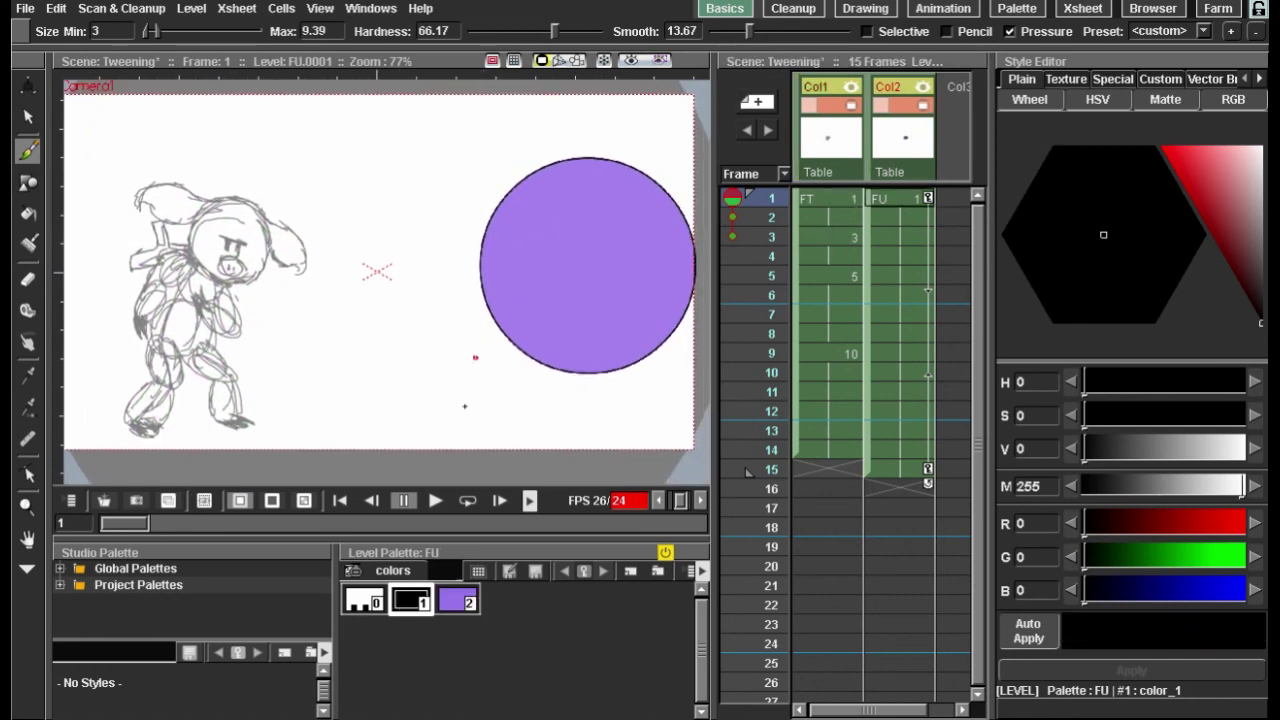